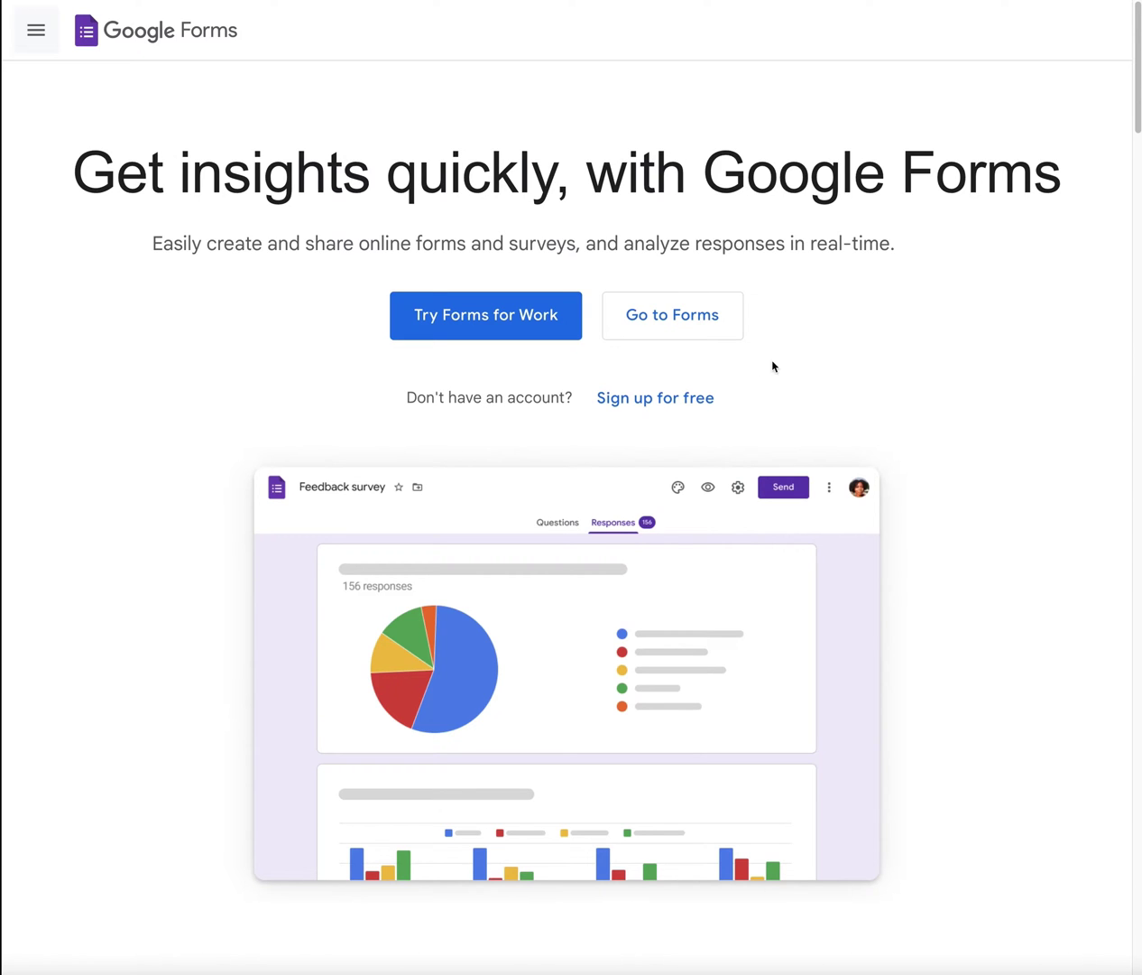
# Step: Go from the Forms overview page to the Gmail product page via the site's More tools list
pyautogui.scroll(-1, 683, 451)
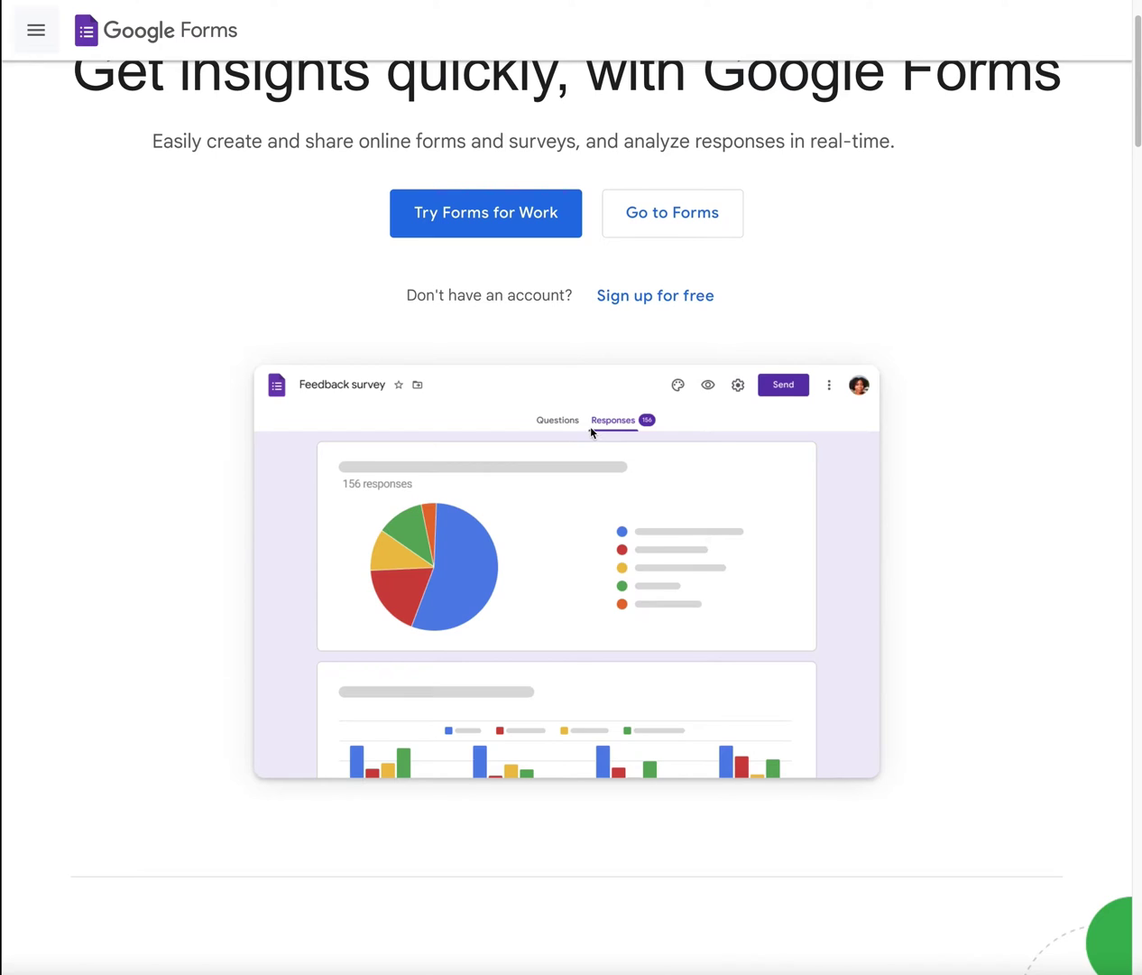
pyautogui.scroll(-15, 586, 470)
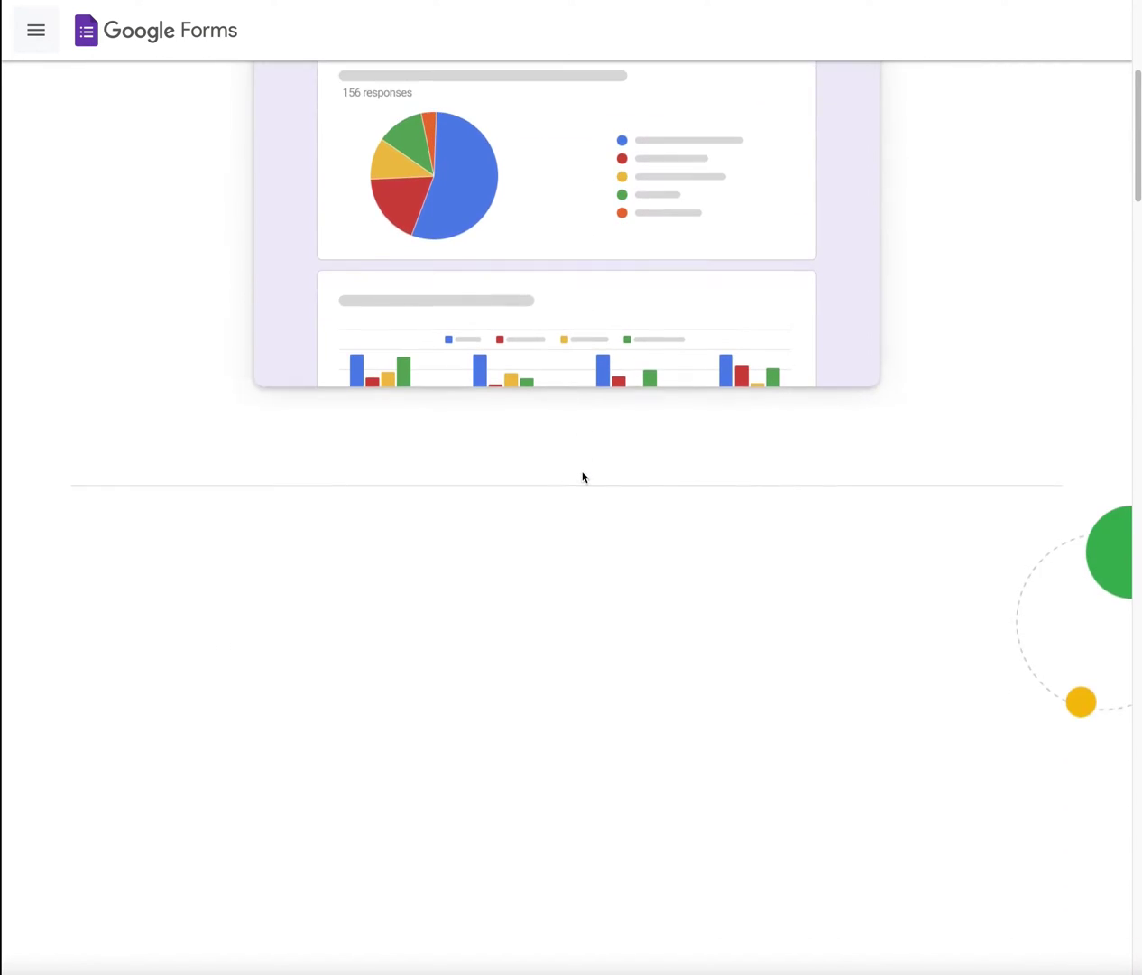
pyautogui.scroll(15, 582, 477)
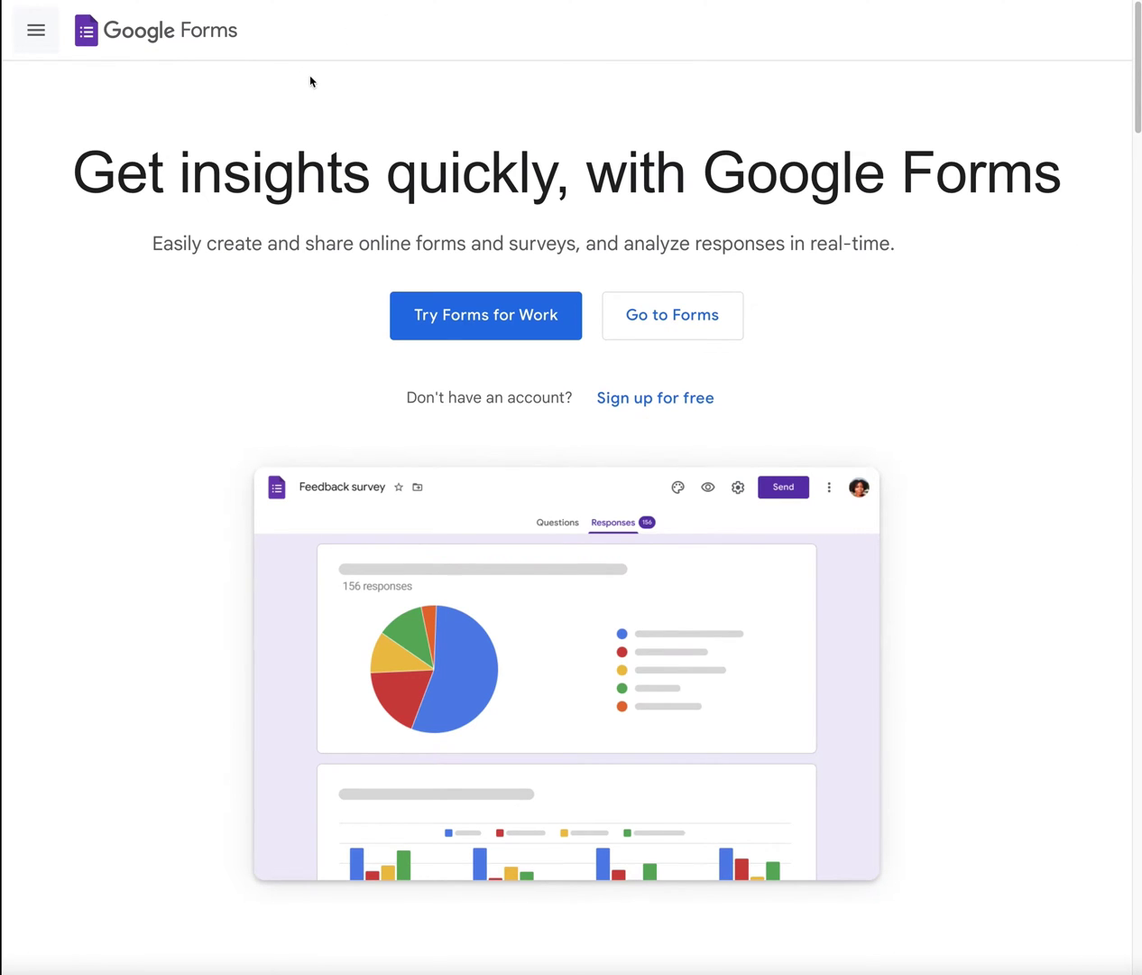
pyautogui.click(42, 34)
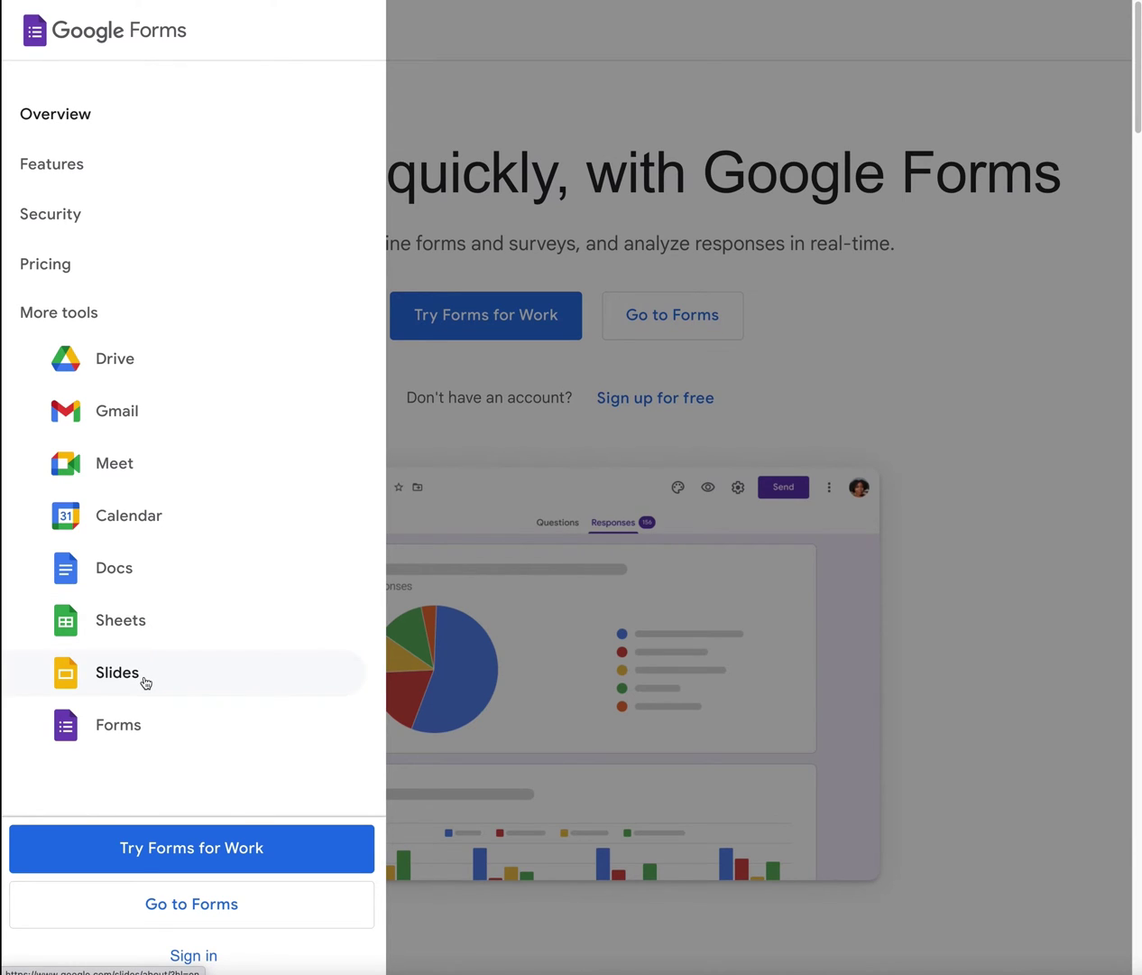
pyautogui.click(562, 131)
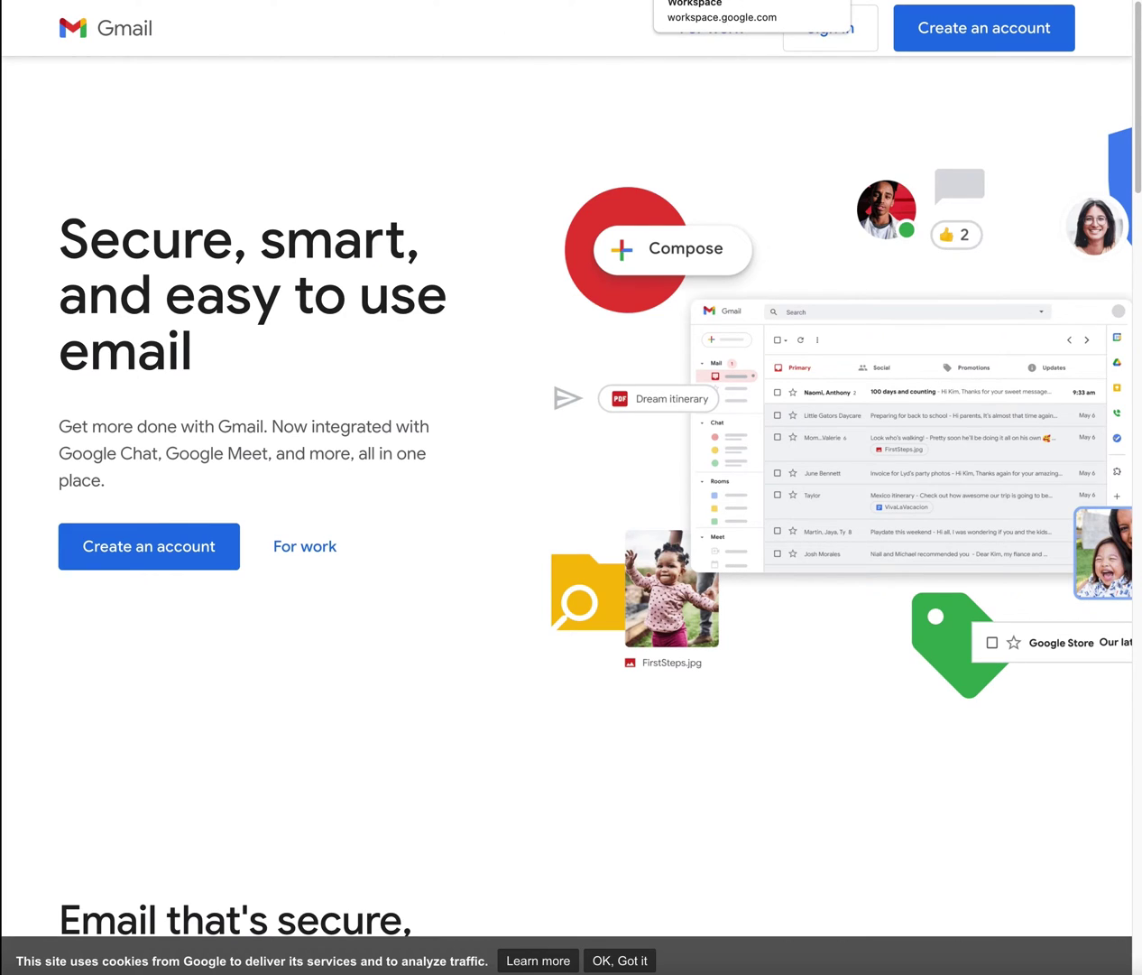
# Step: Move from the Google Workspace email tab on to the Gravity Forms homepage tab
pyautogui.click(722, 0)
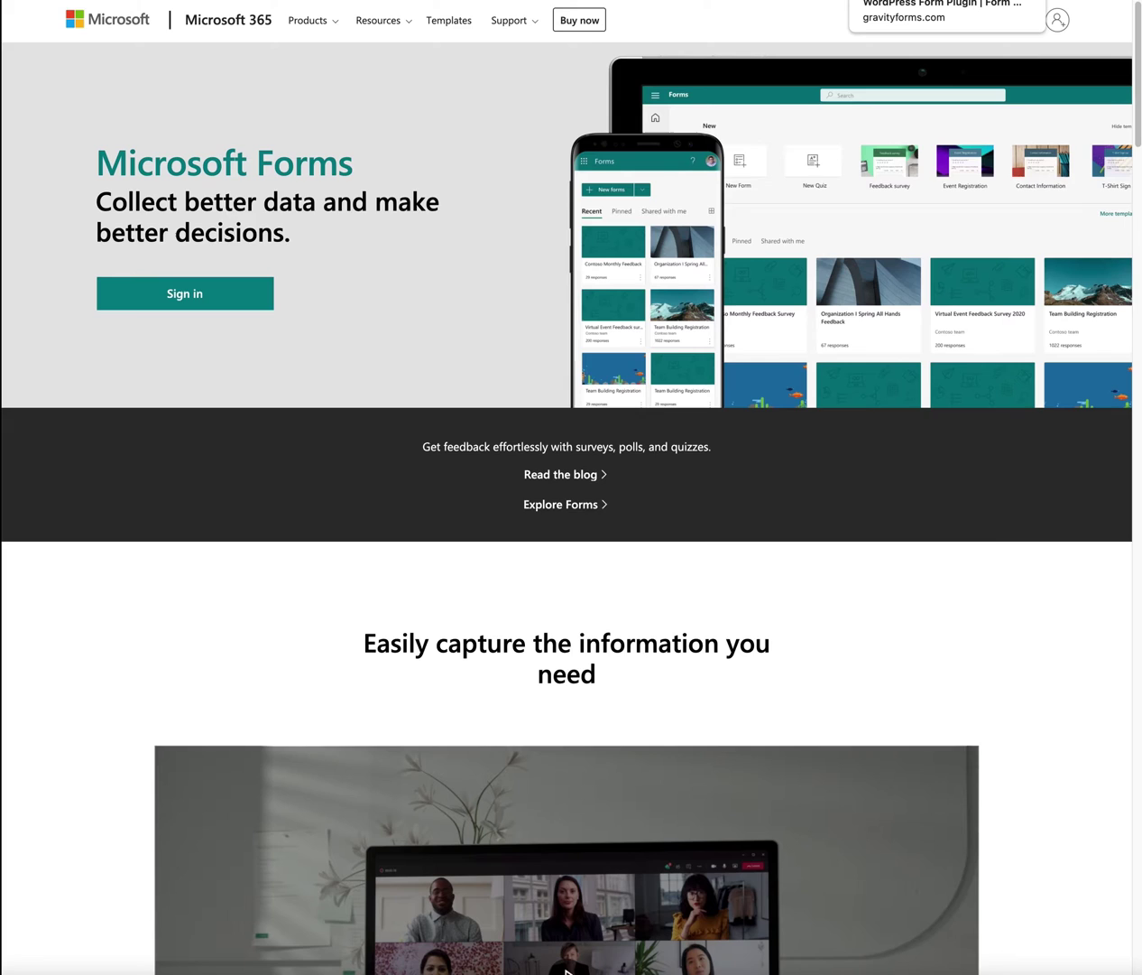
pyautogui.hotkey('ctrl', 'Tab')
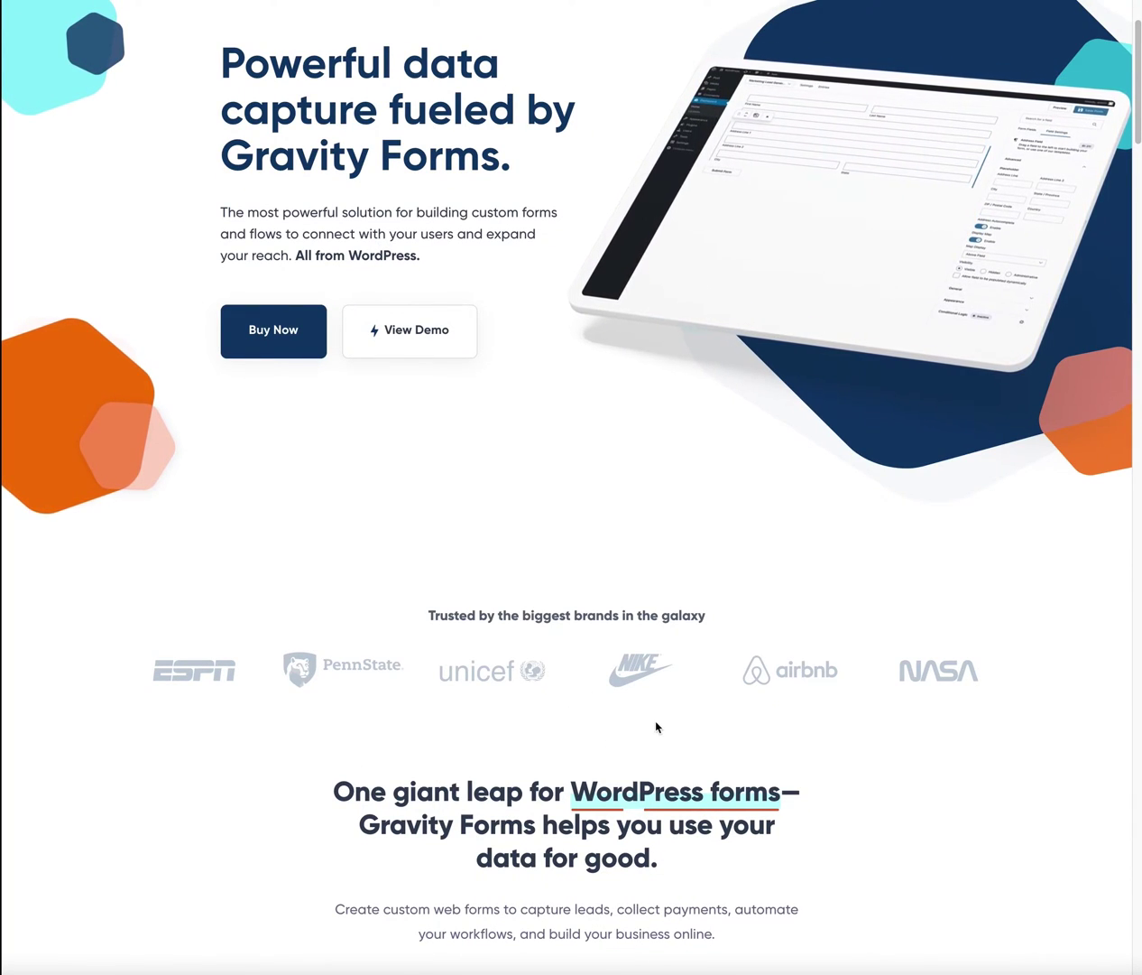
# Step: Scroll the Gravity Forms homepage back up to the top
pyautogui.scroll(2, 408, 510)
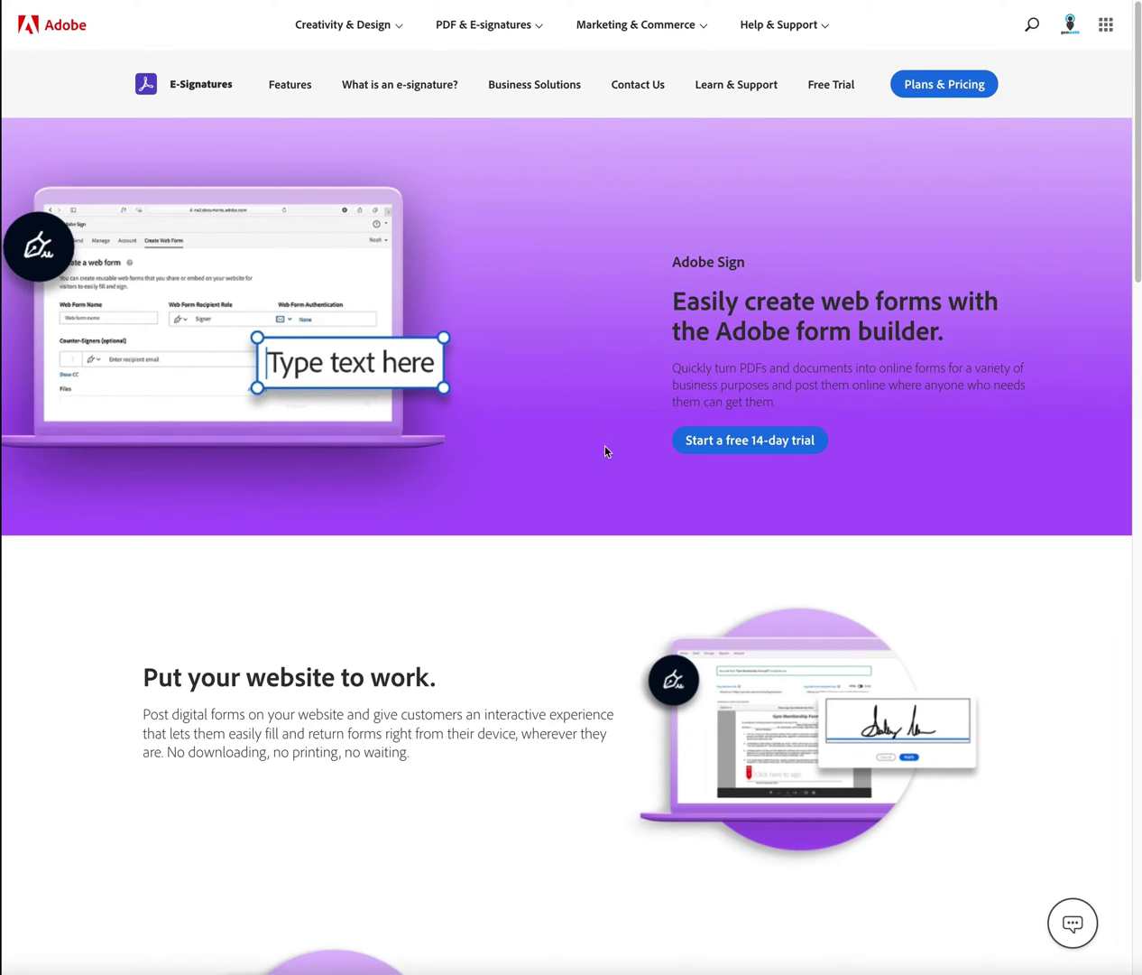
# Step: Browse the Adobe Sign web form builder page, then switch back to the Google Forms tab
pyautogui.scroll(-2, 586, 451)
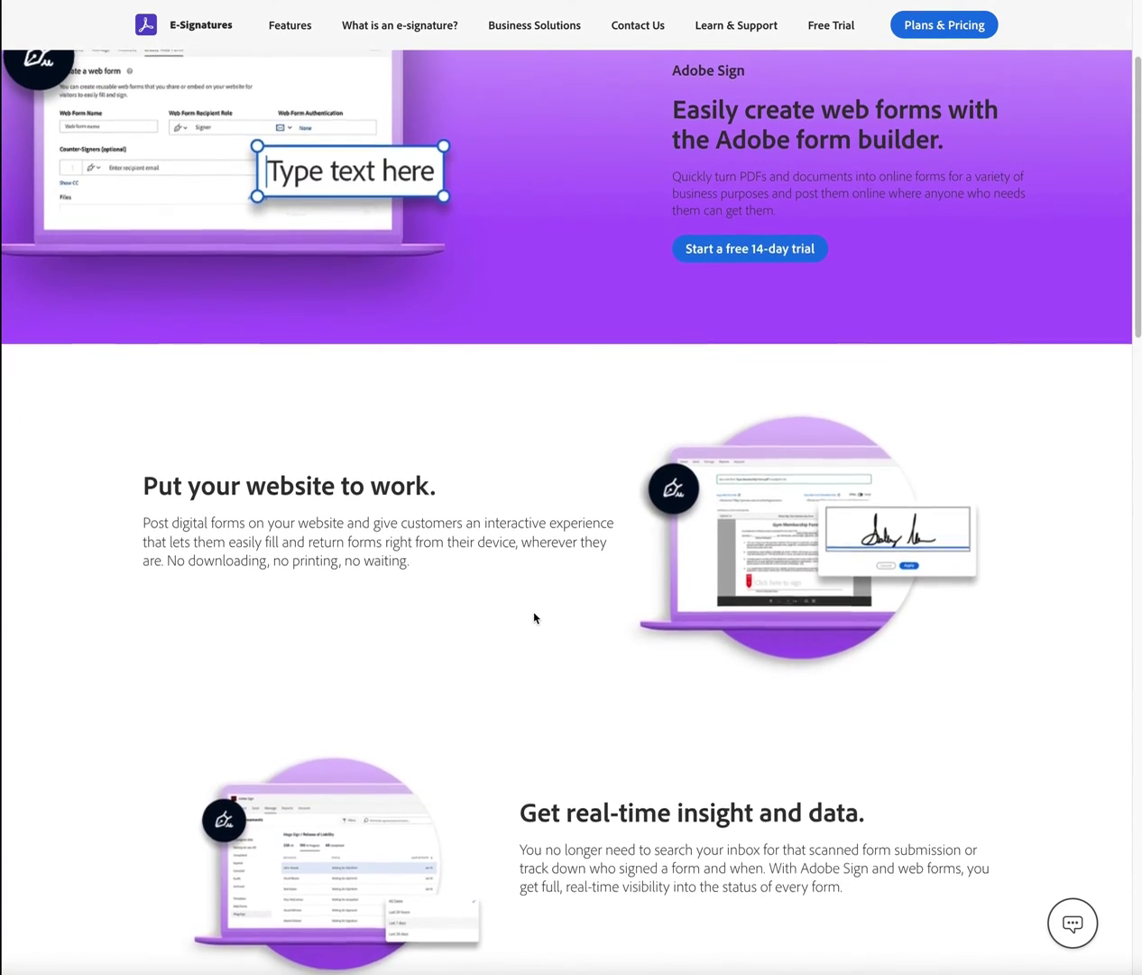
pyautogui.scroll(-2, 534, 617)
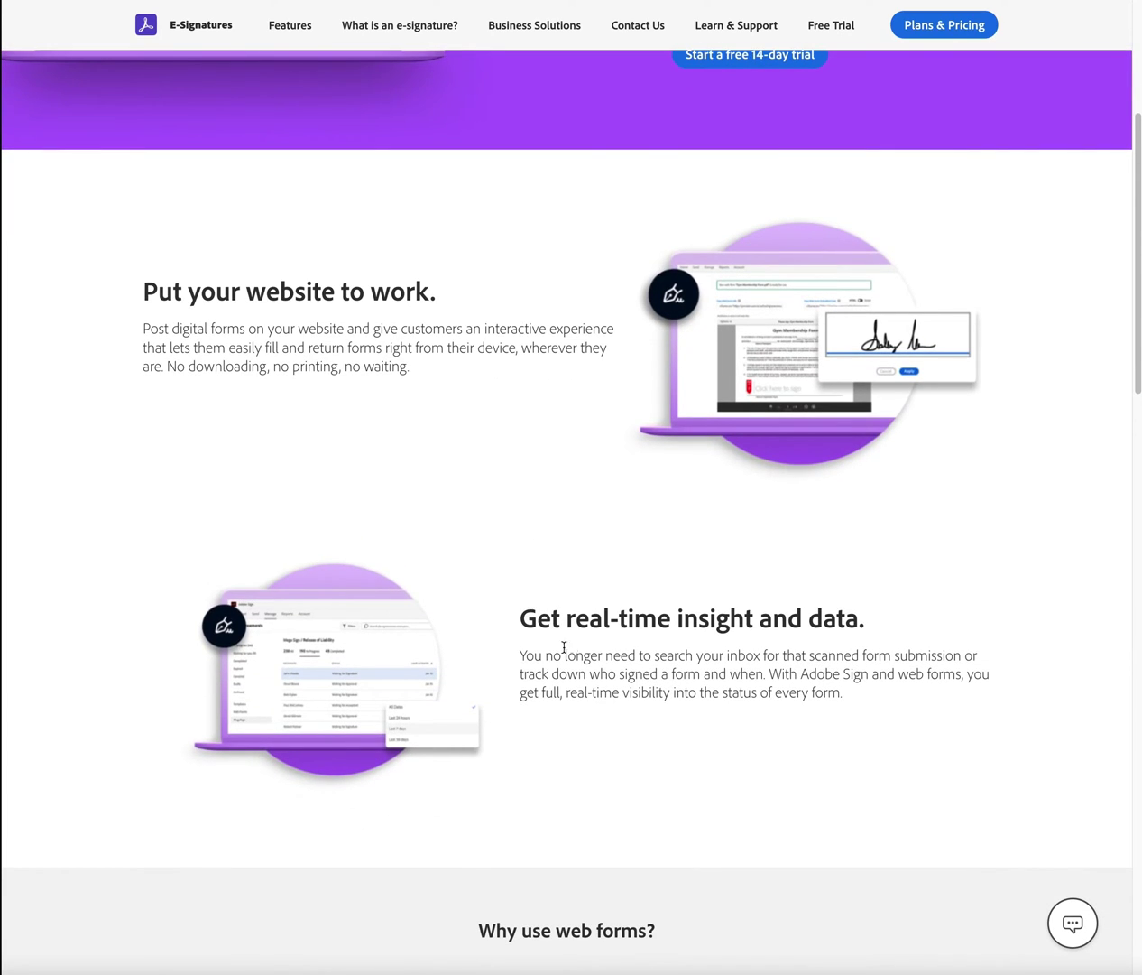
pyautogui.scroll(4, 601, 673)
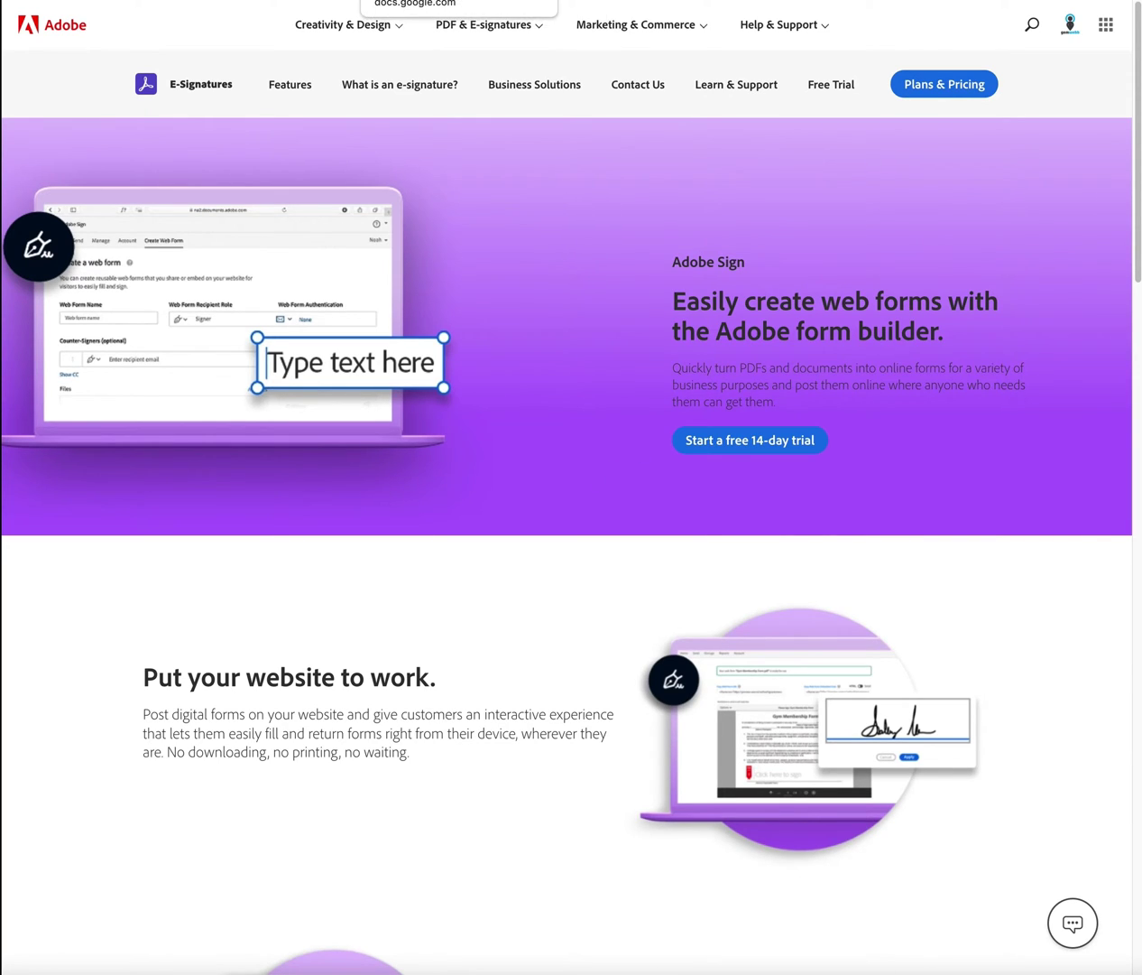
pyautogui.hotkey('ctrl', 'Tab')
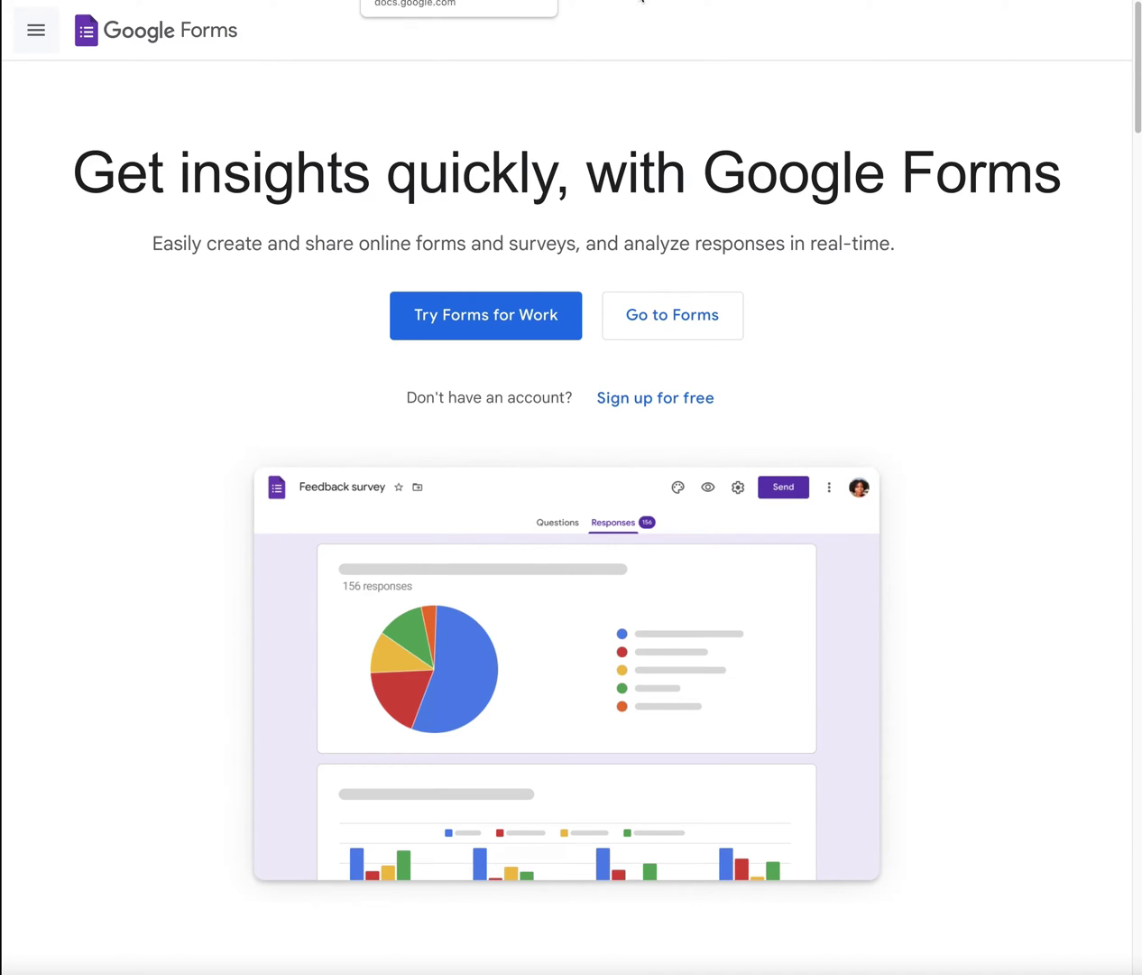
# Step: Glance at the Web Design Q&A form tab, then return to the Google Forms home list
pyautogui.hotkey('ctrl', 'Tab')
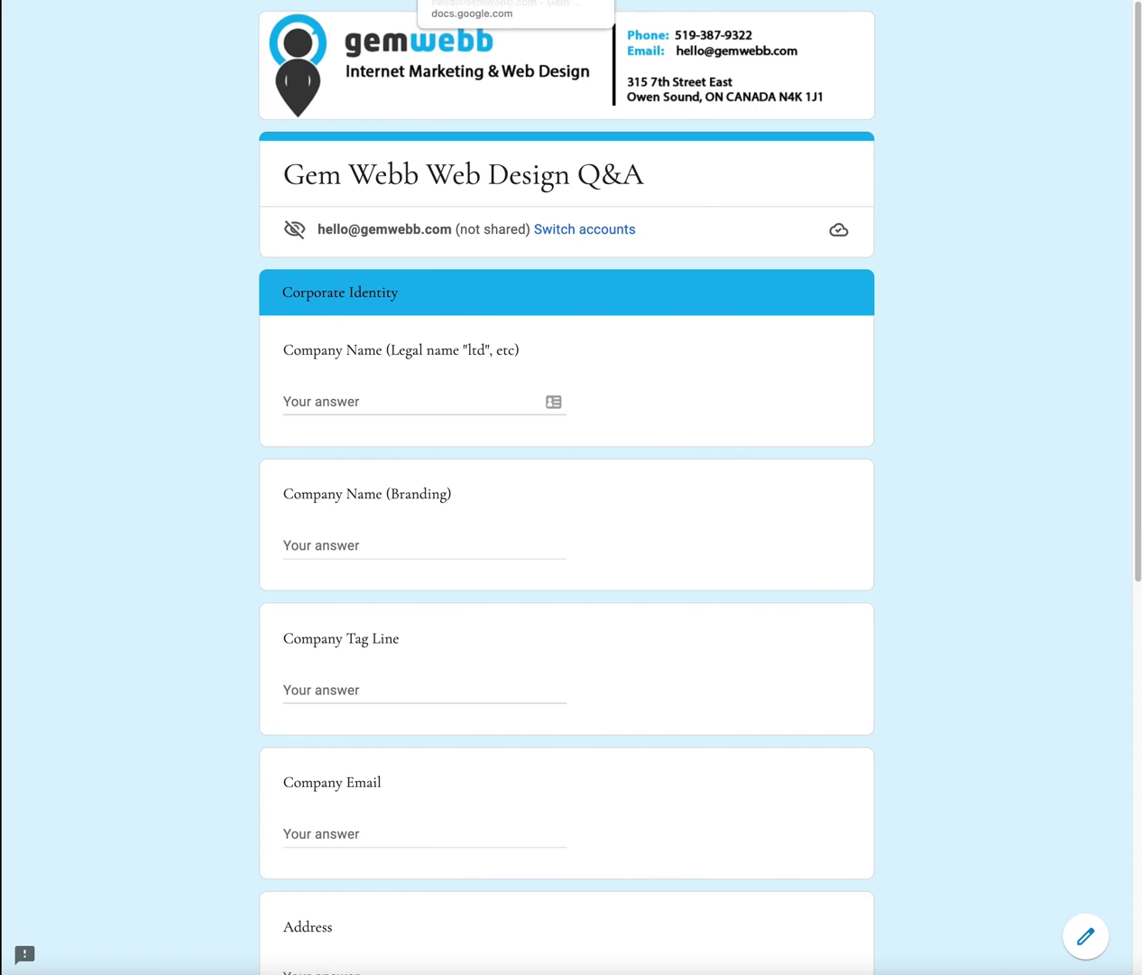
pyautogui.hotkey('ctrl', 'shift', 'Tab')
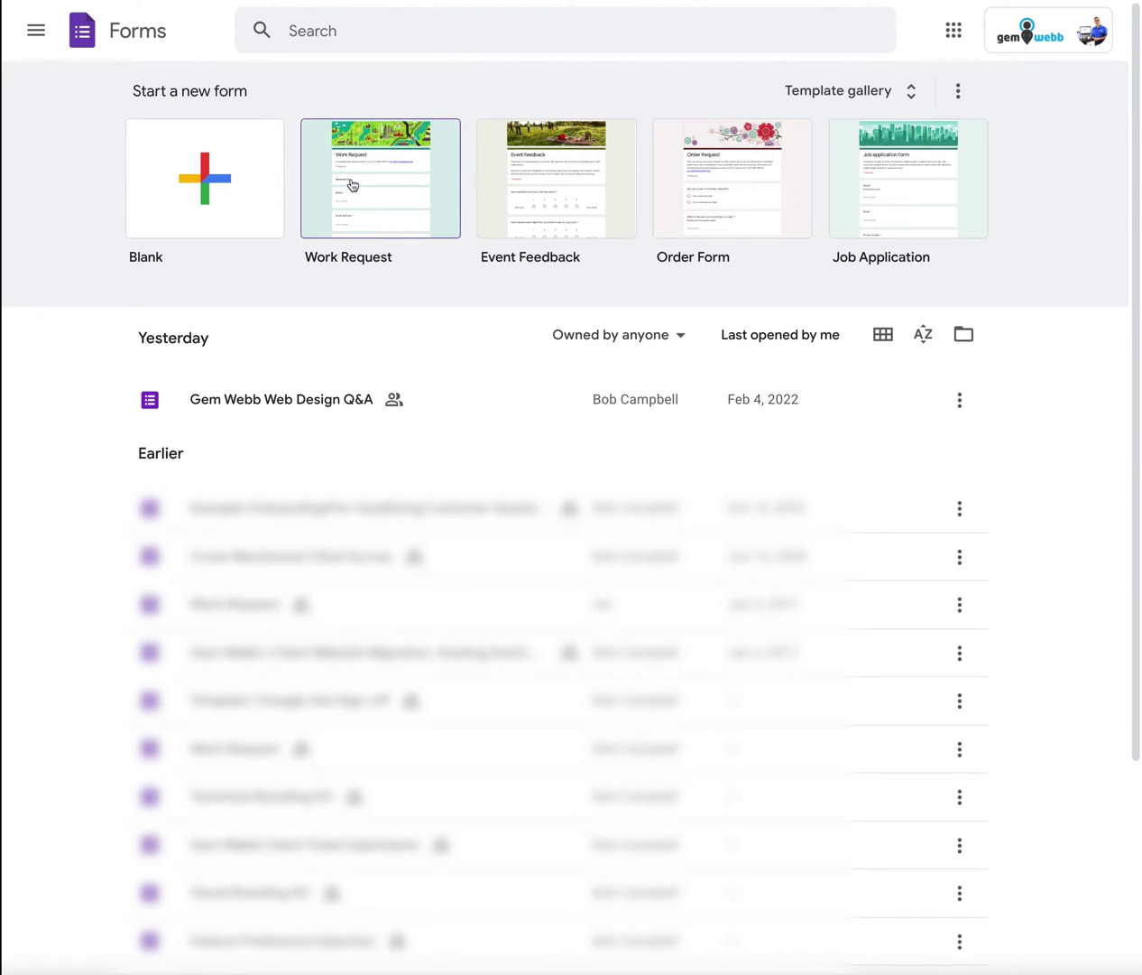
pyautogui.click(908, 99)
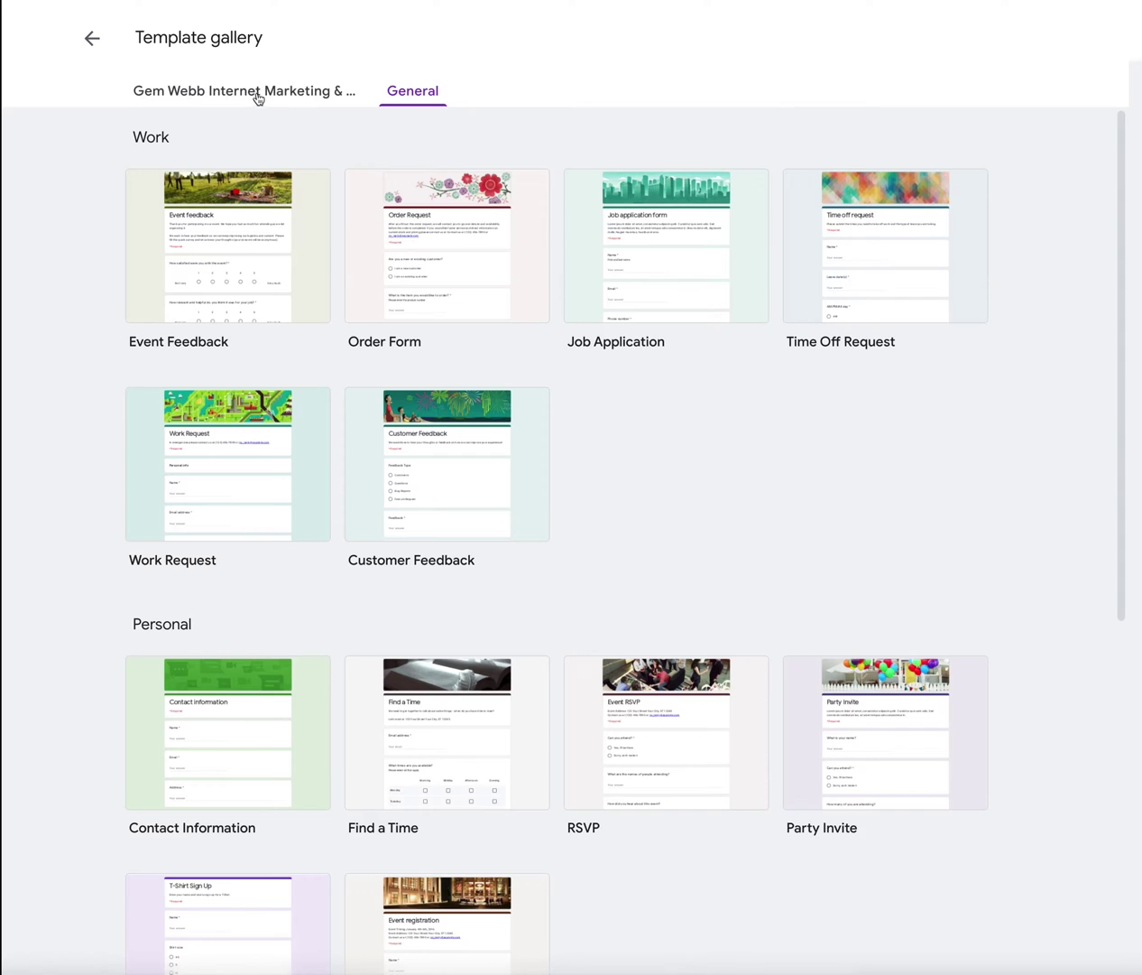
pyautogui.scroll(-5, 403, 386)
pyautogui.scroll(-2, 403, 388)
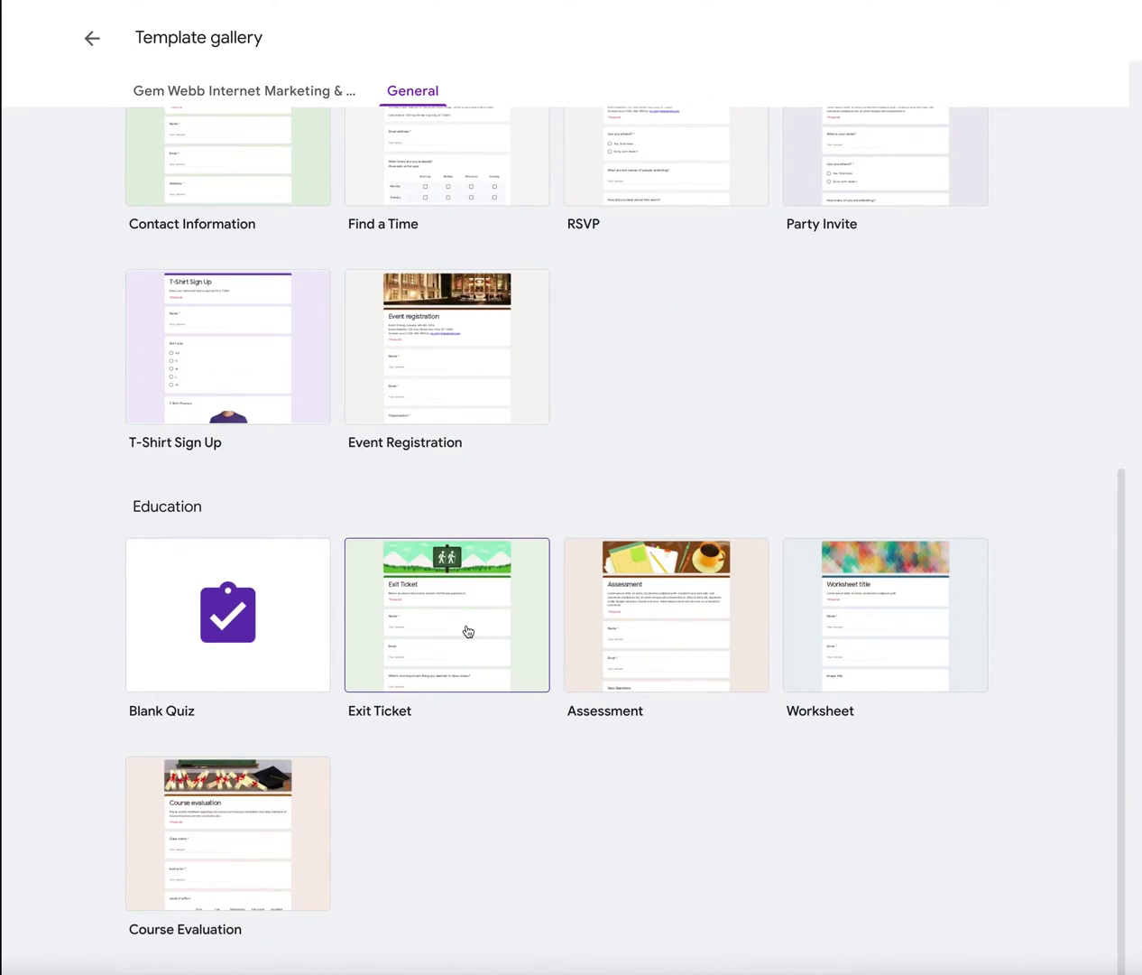
pyautogui.scroll(6, 468, 630)
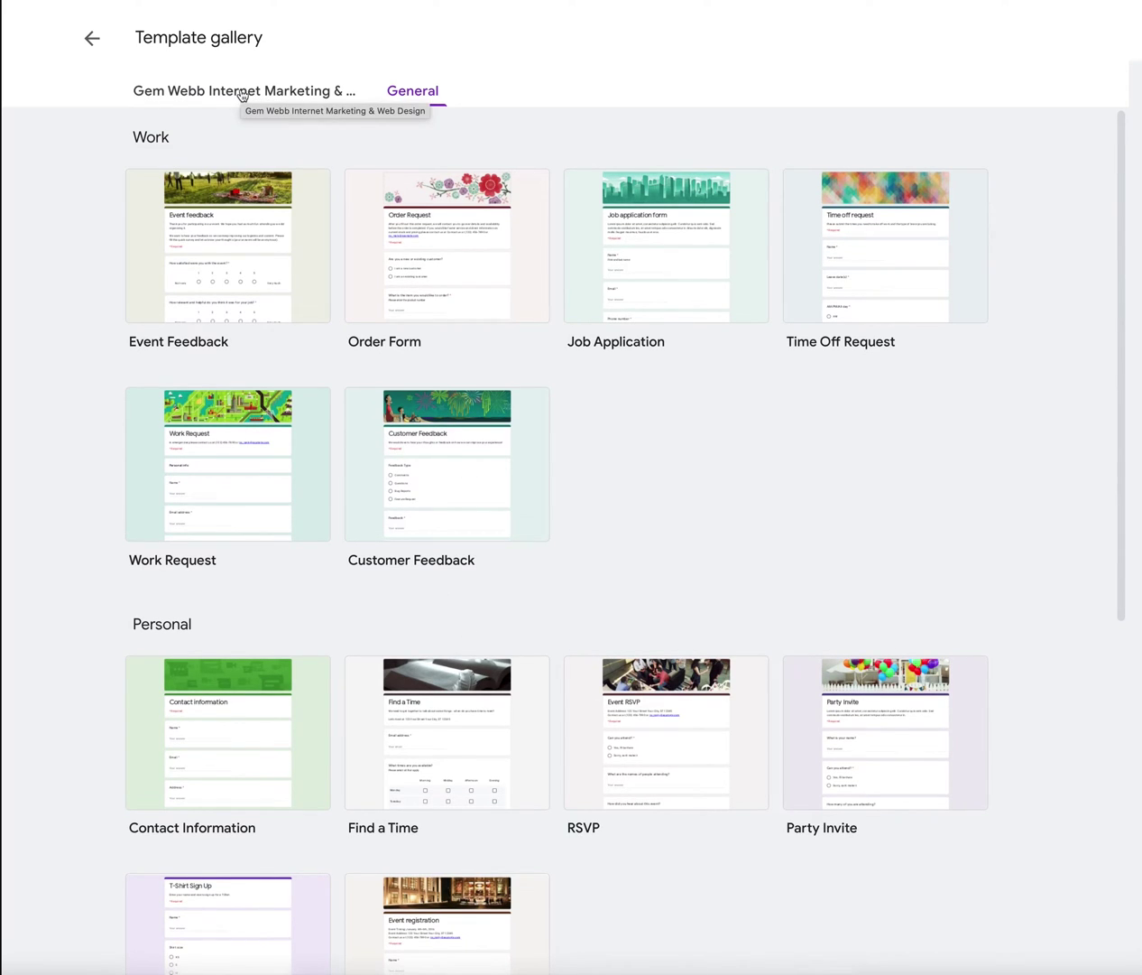
pyautogui.click(243, 93)
pyautogui.click(96, 40)
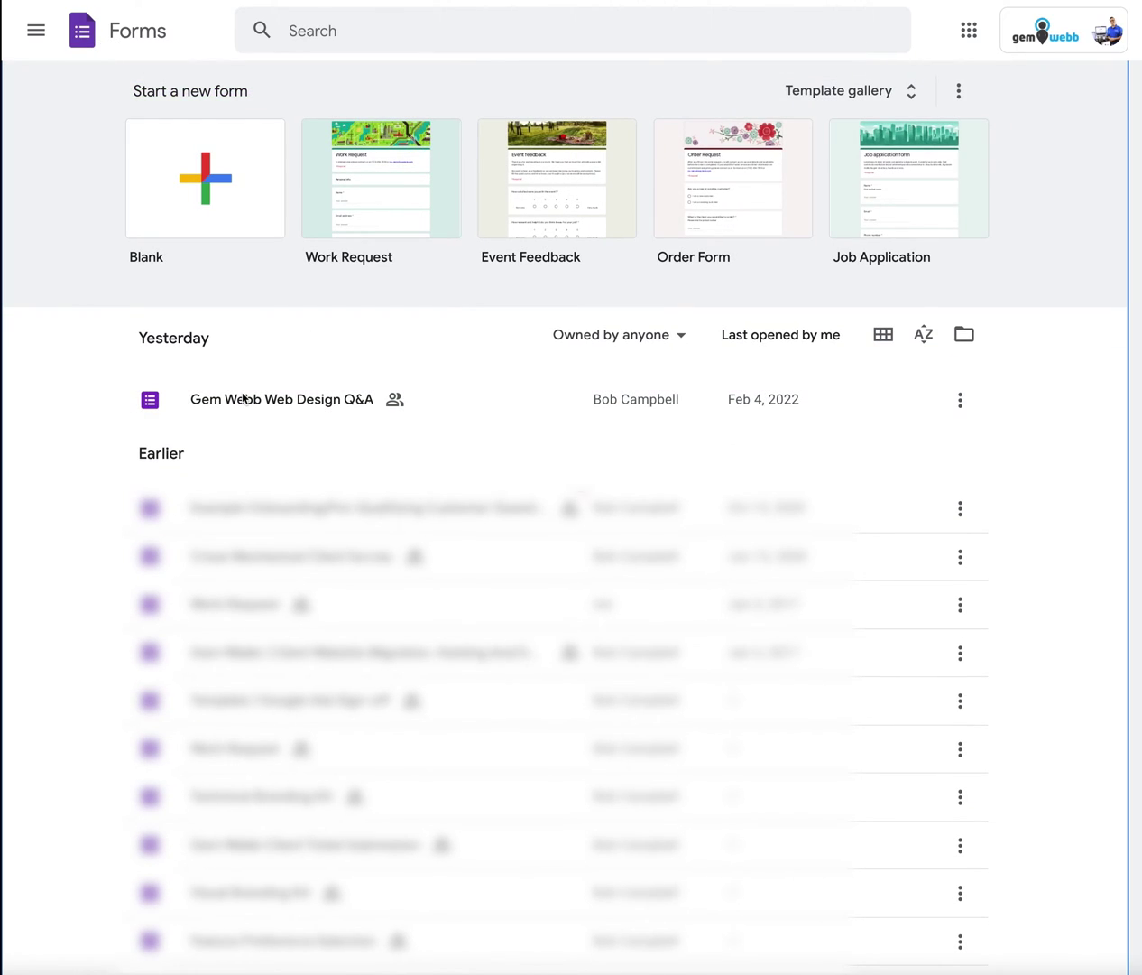
# Step: Open Gem Webb Web Design Q&A from the recent forms list into the editor
pyautogui.click(244, 398)
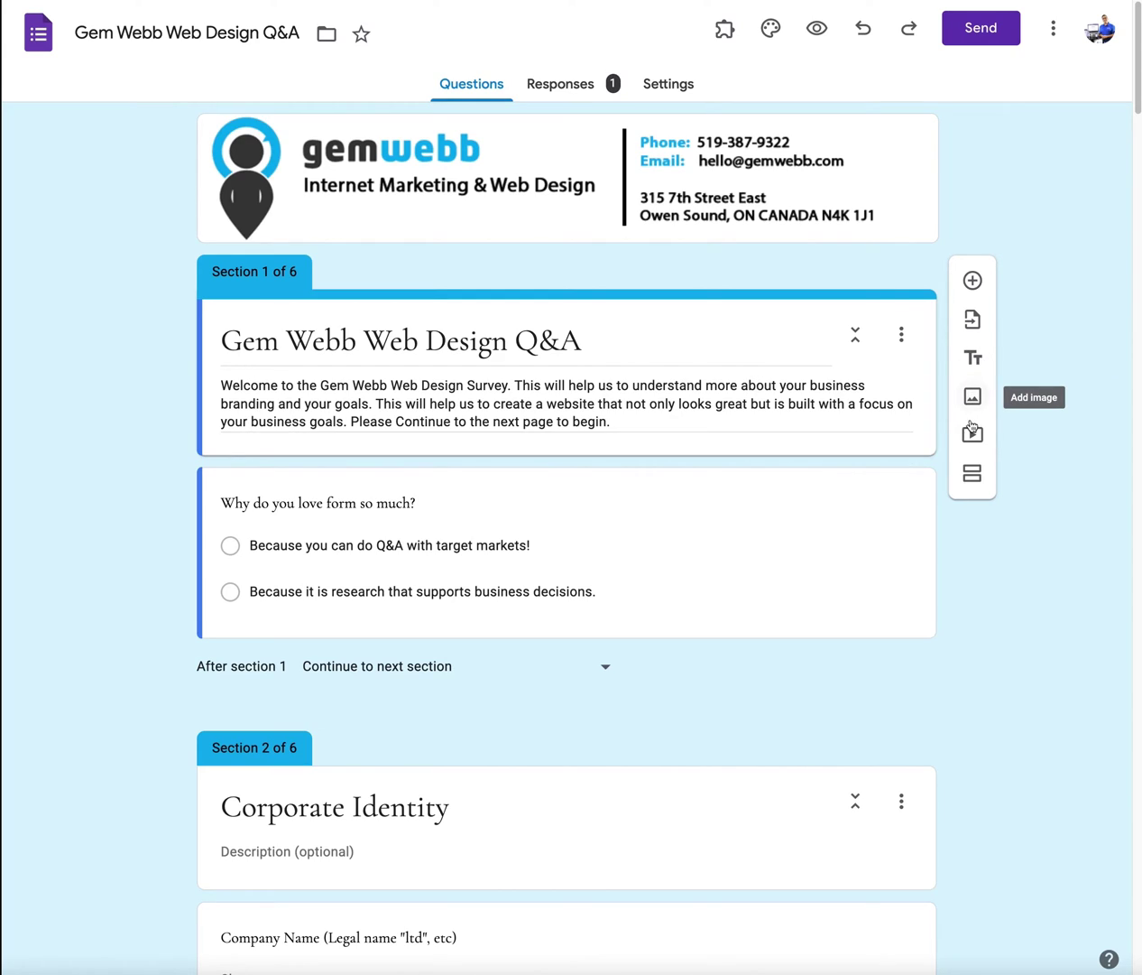
pyautogui.click(973, 281)
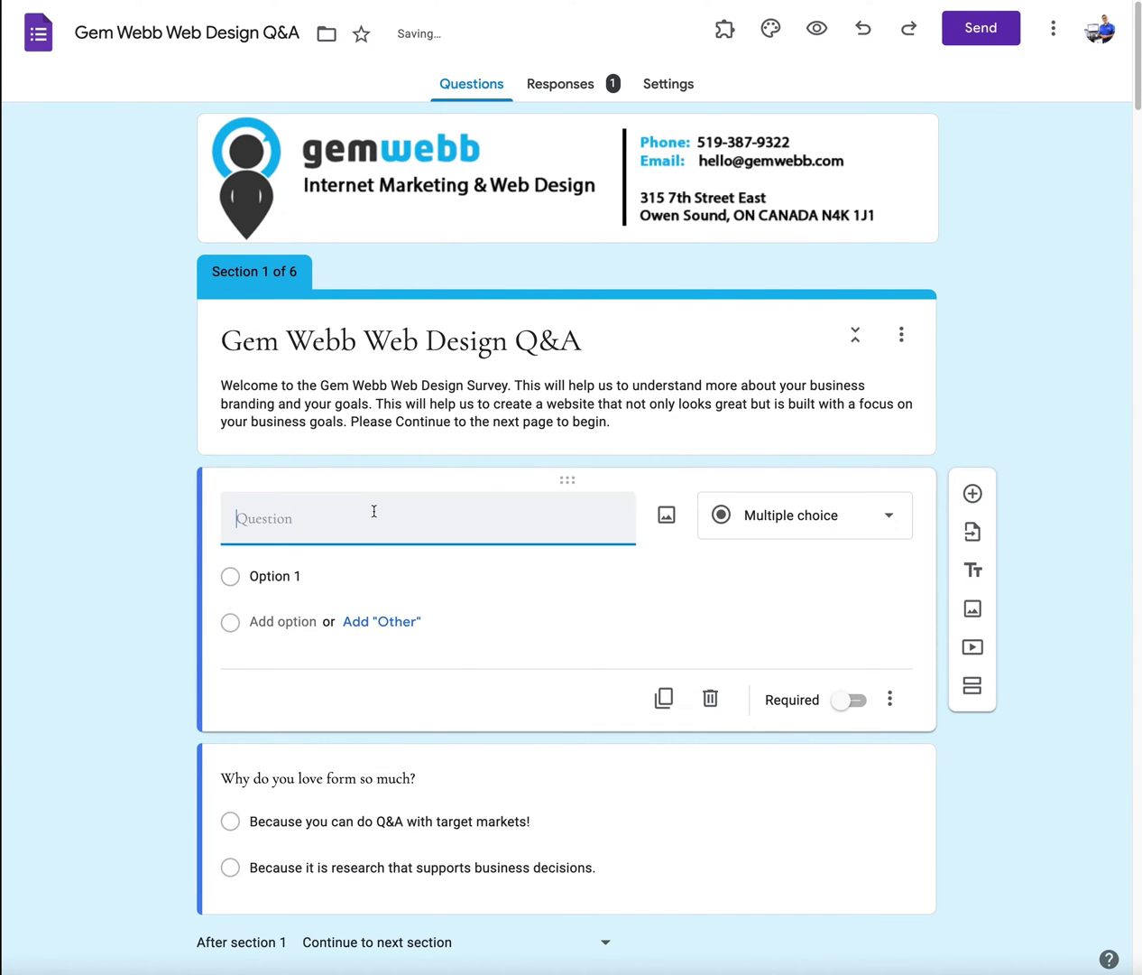
pyautogui.write('T')
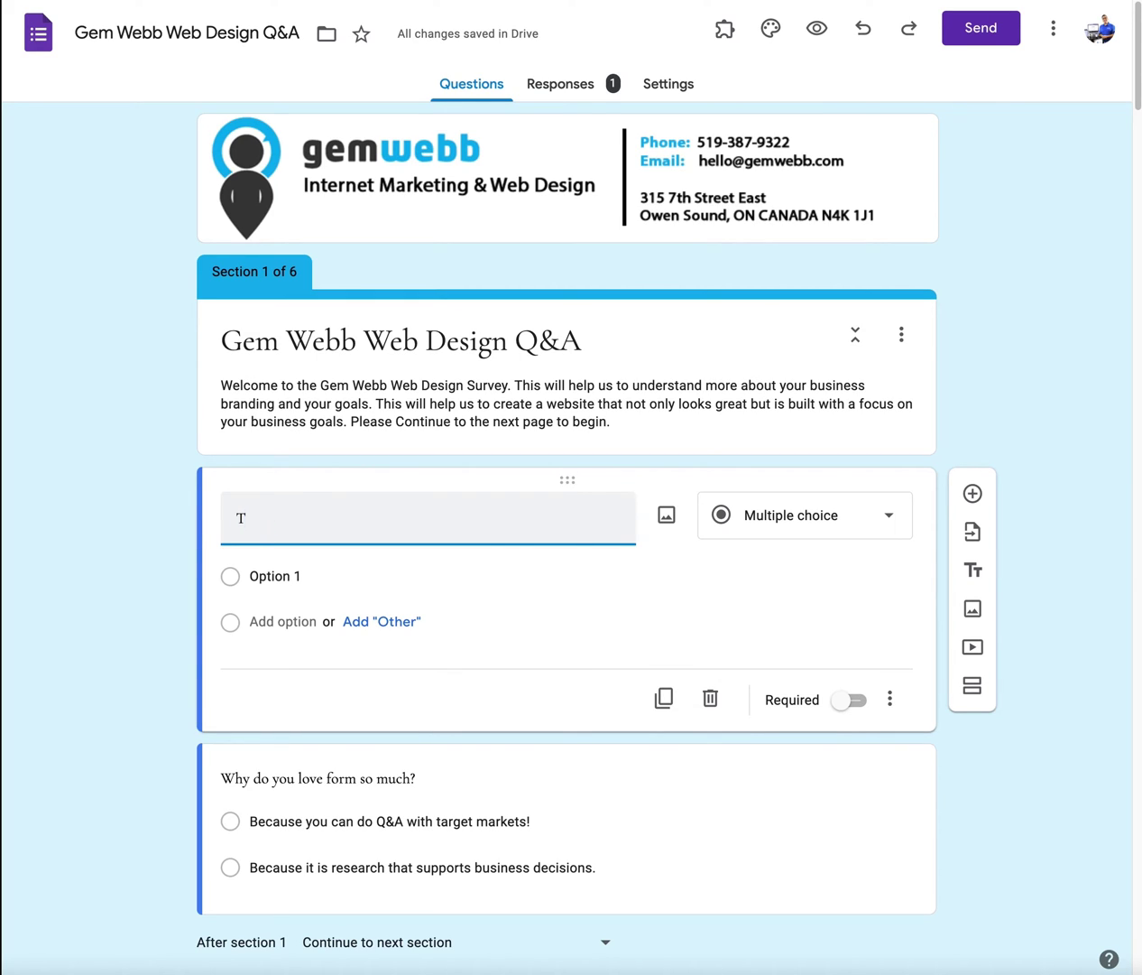
pyautogui.write('Hhis is a qustion!')
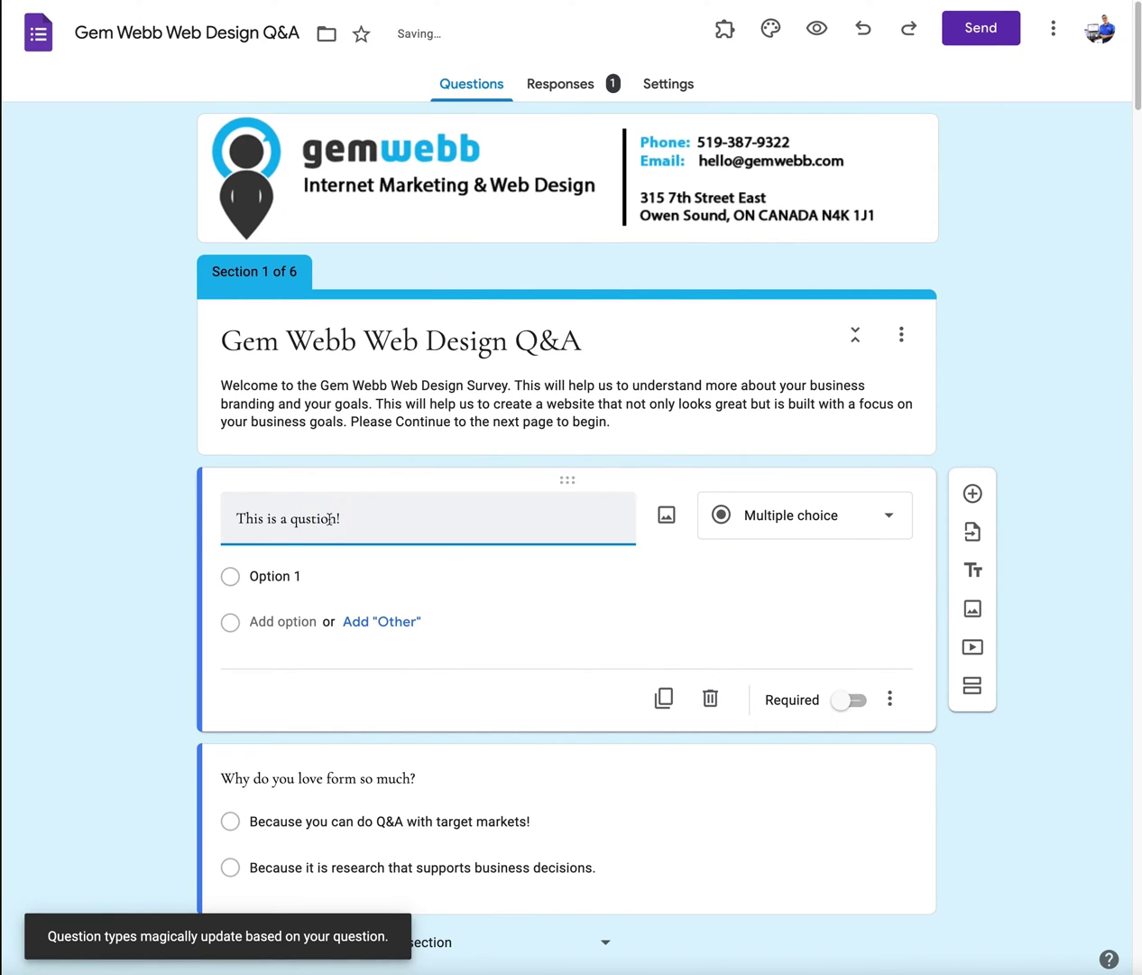
pyautogui.click(299, 518)
pyautogui.write('e')
pyautogui.click(313, 579)
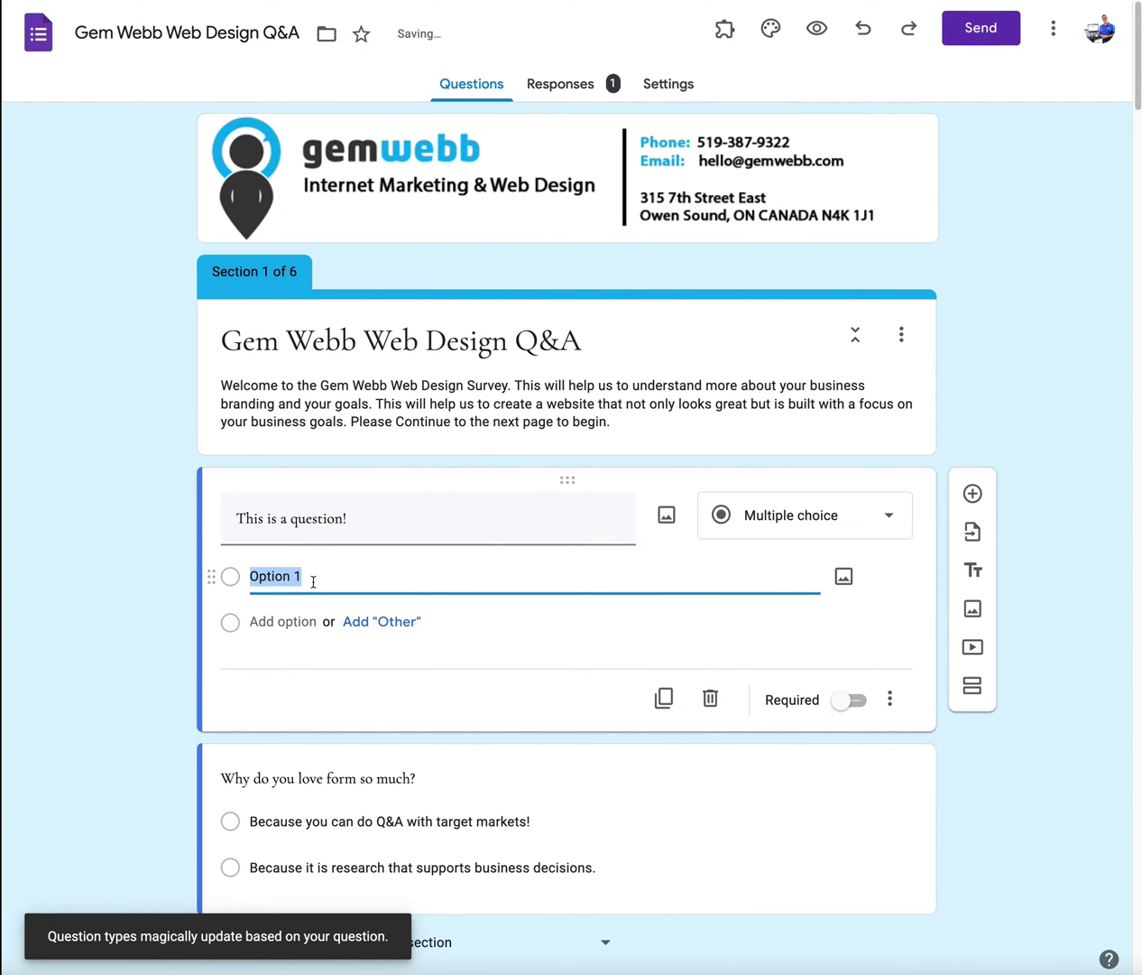
pyautogui.click(355, 622)
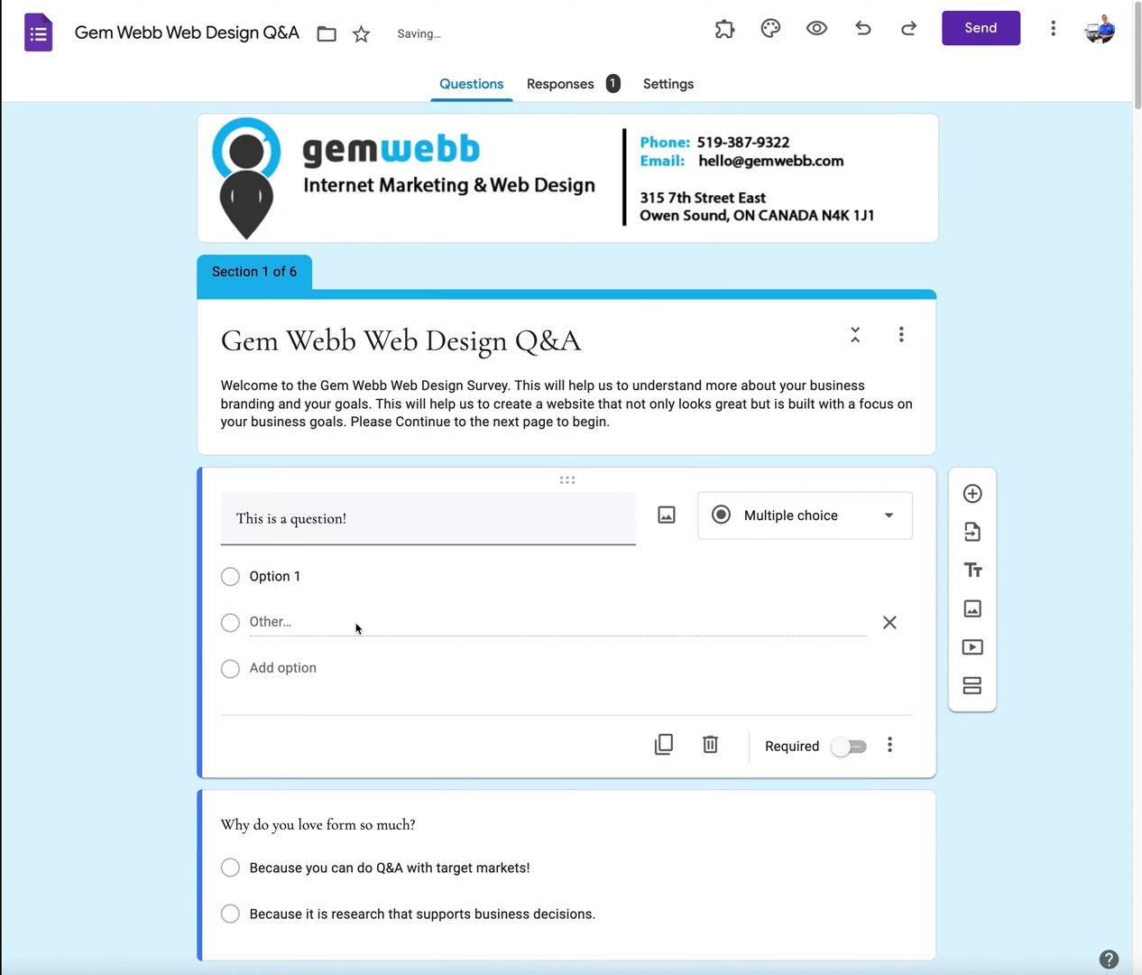
pyautogui.click(282, 668)
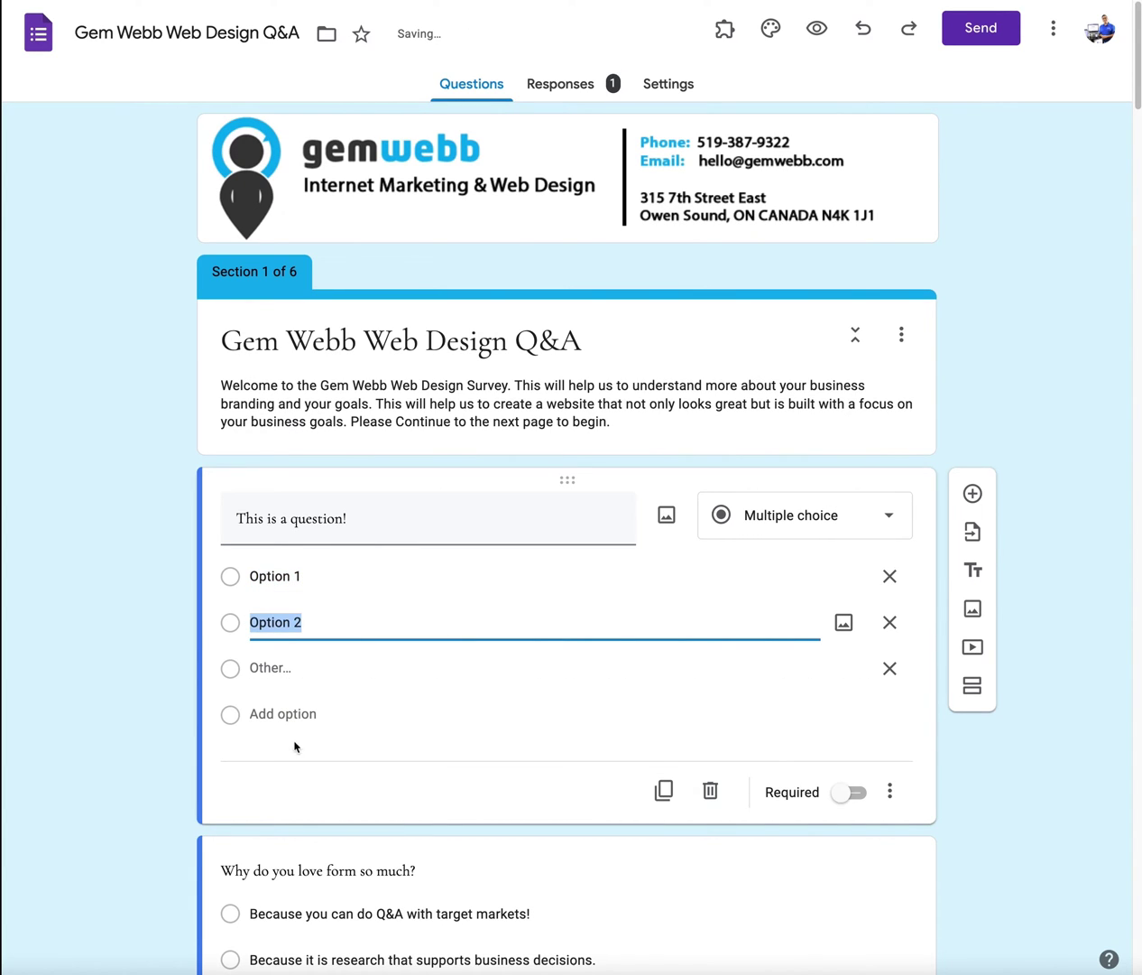
pyautogui.click(767, 522)
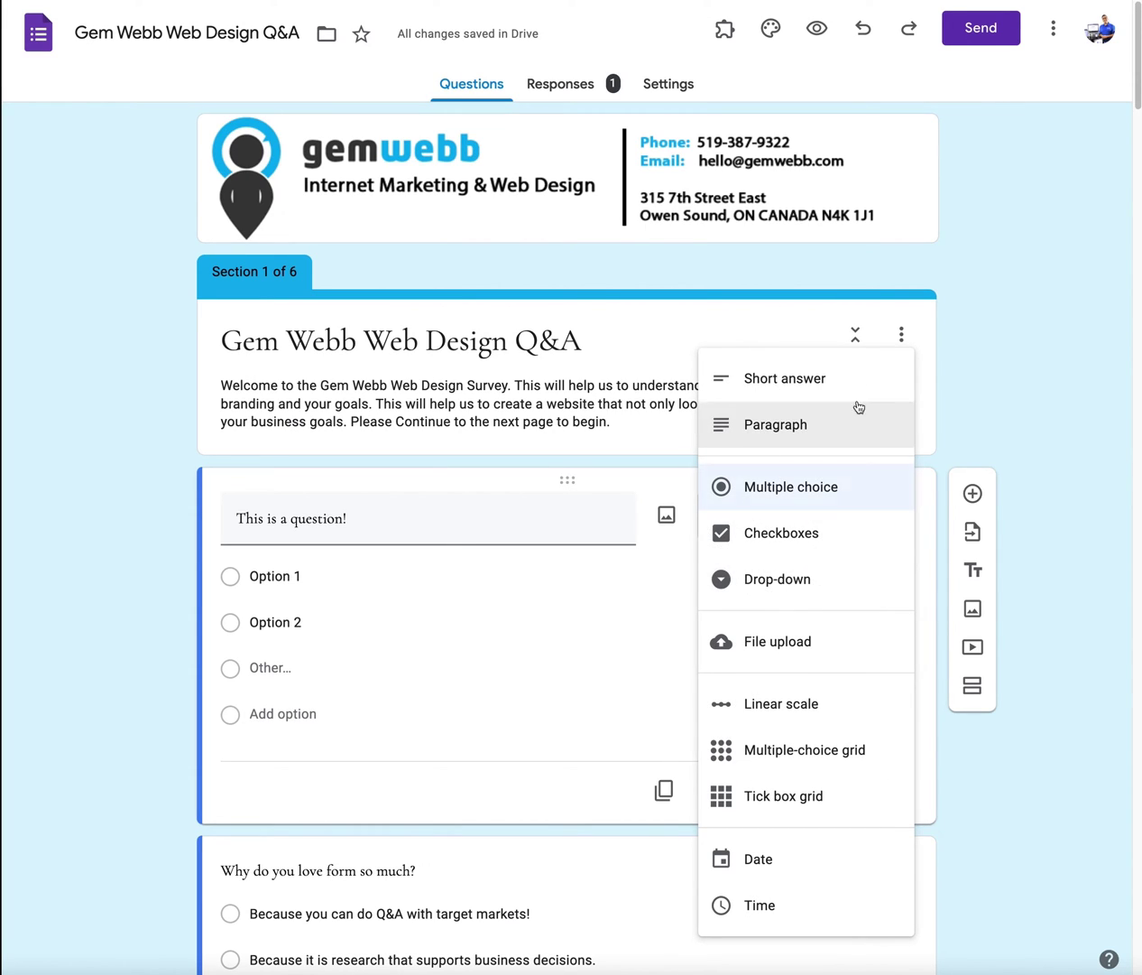
pyautogui.click(1015, 352)
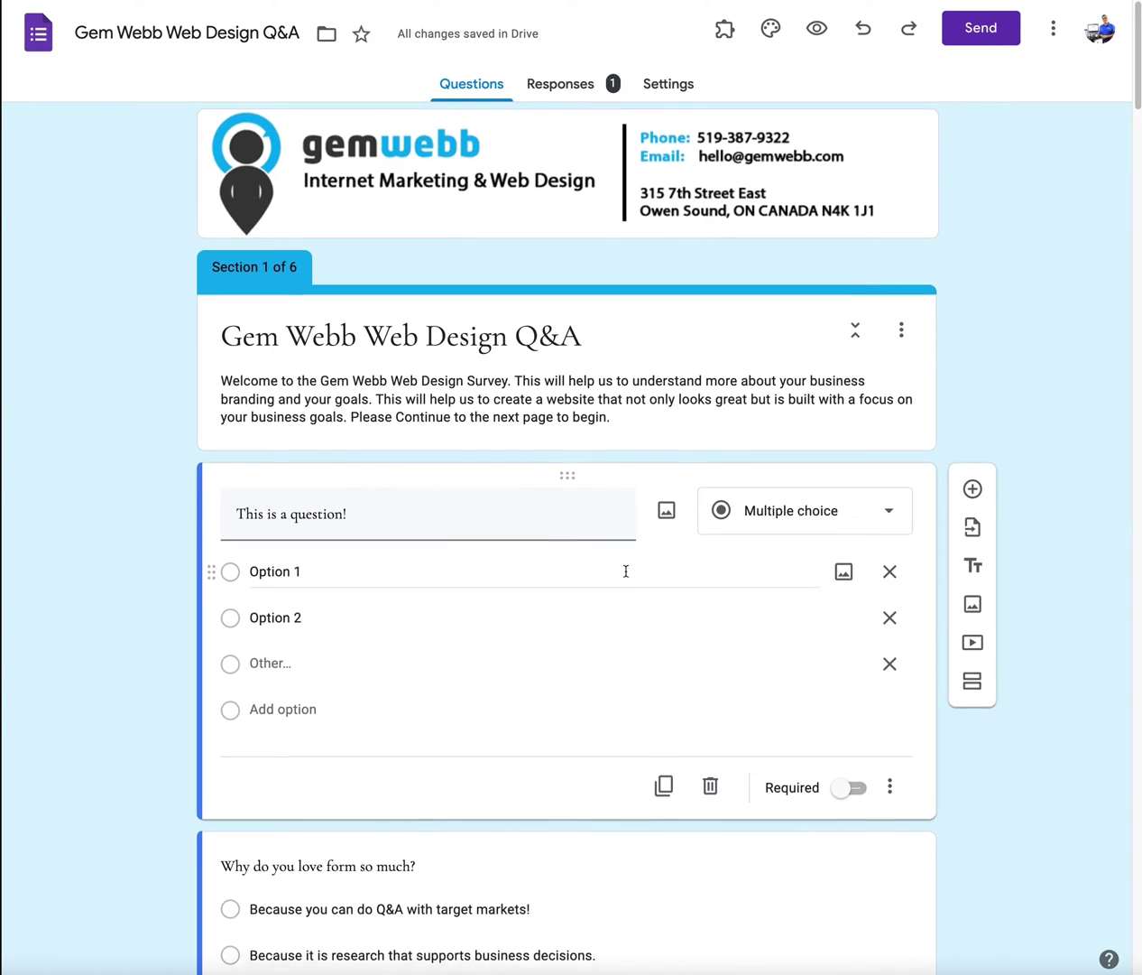
pyautogui.scroll(-3, 620, 577)
pyautogui.scroll(-3, 454, 584)
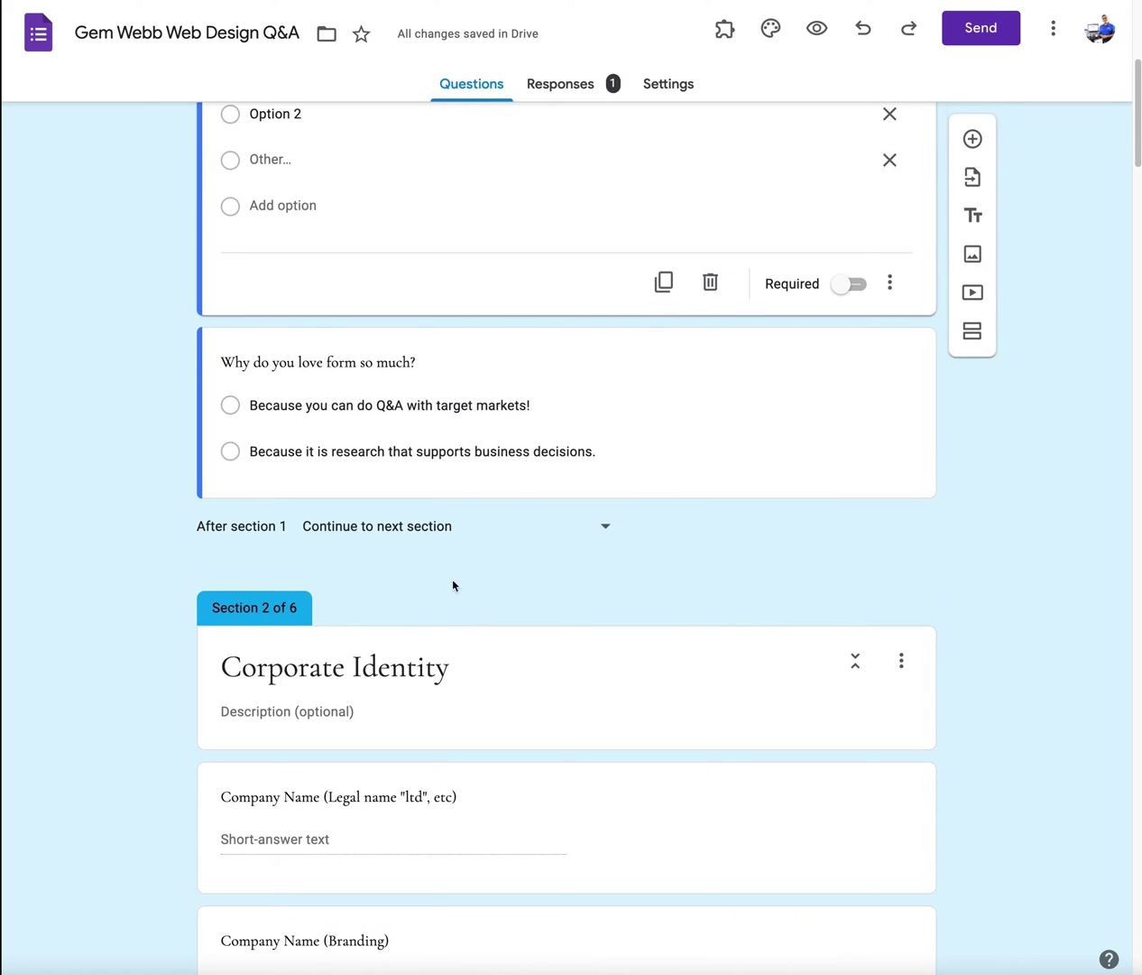
pyautogui.scroll(6, 401, 581)
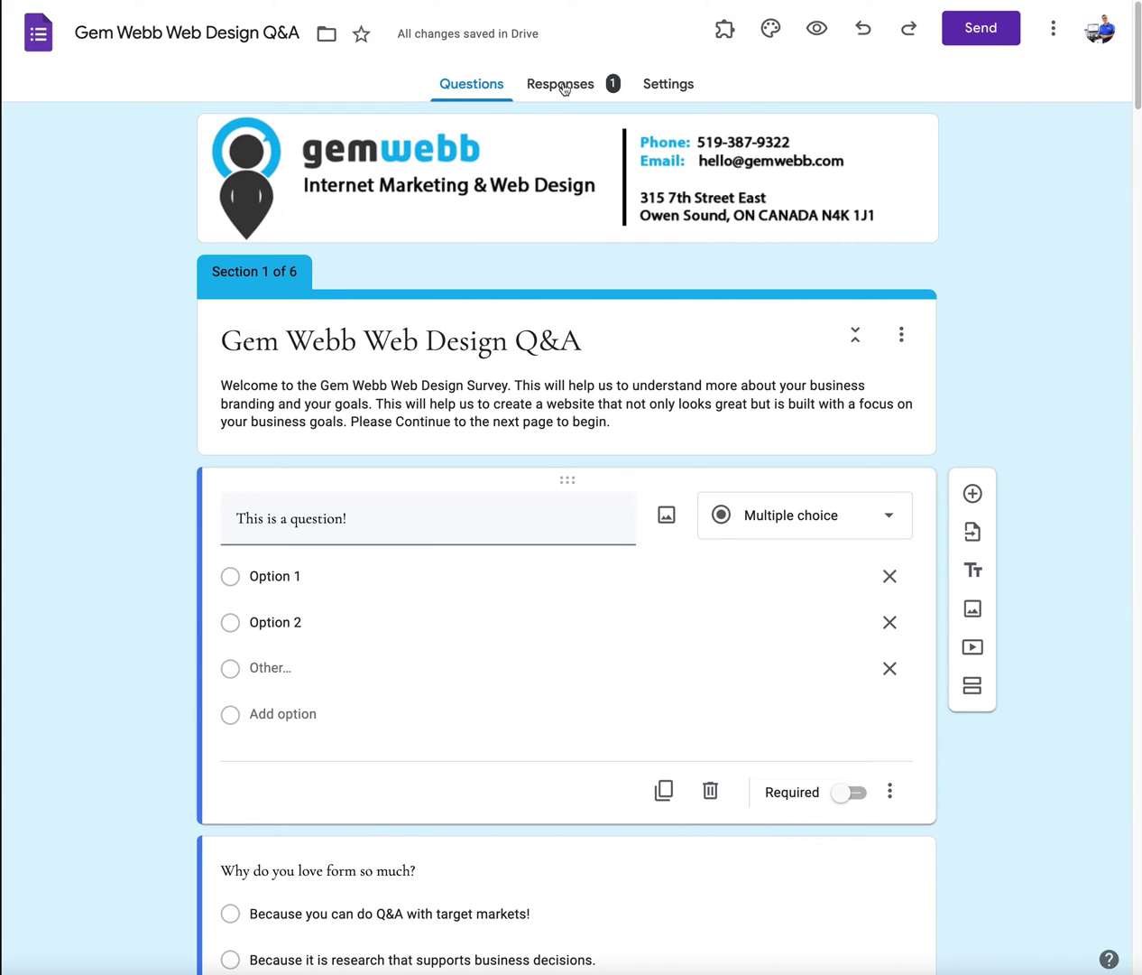
# Step: Open the send-by-email dialog and address it to the Gem Webb business email contact
pyautogui.click(981, 28)
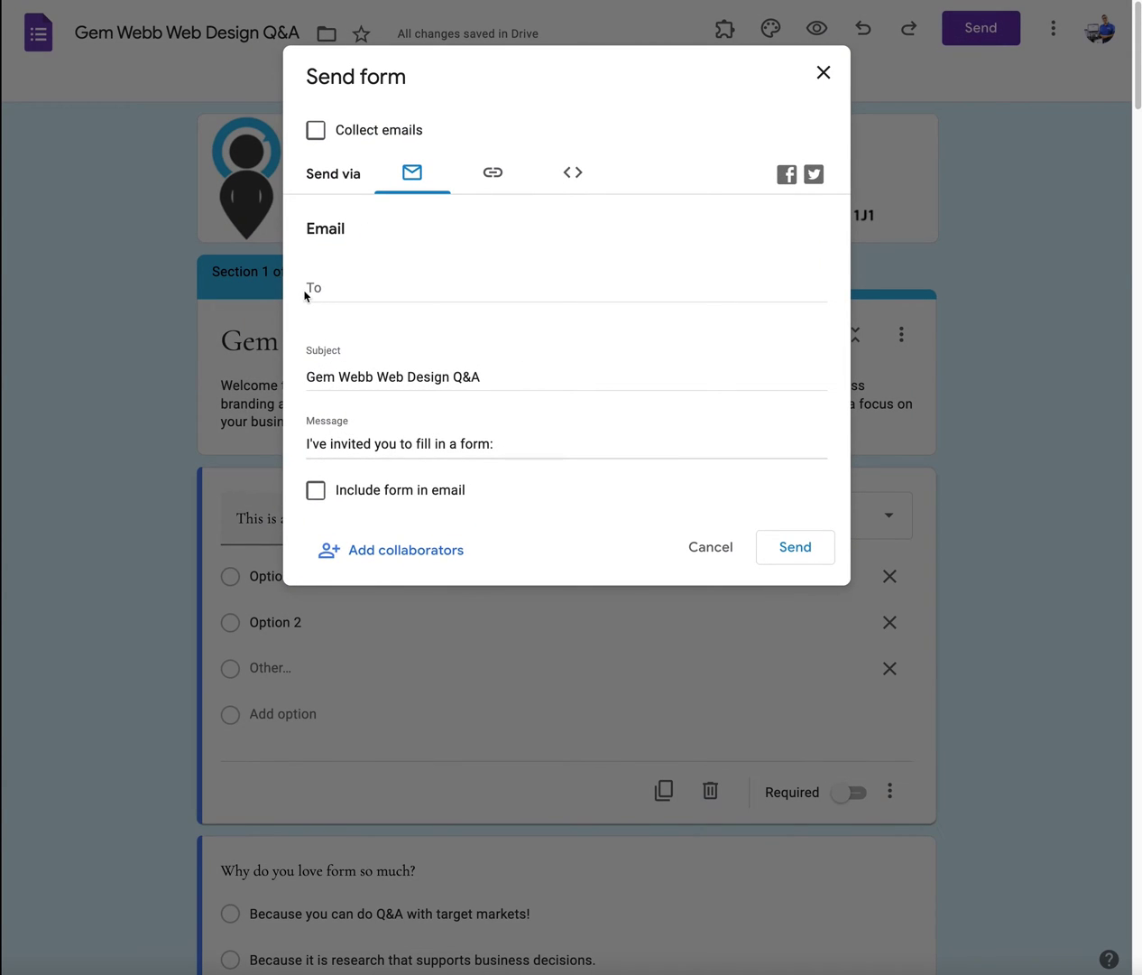
pyautogui.click(336, 295)
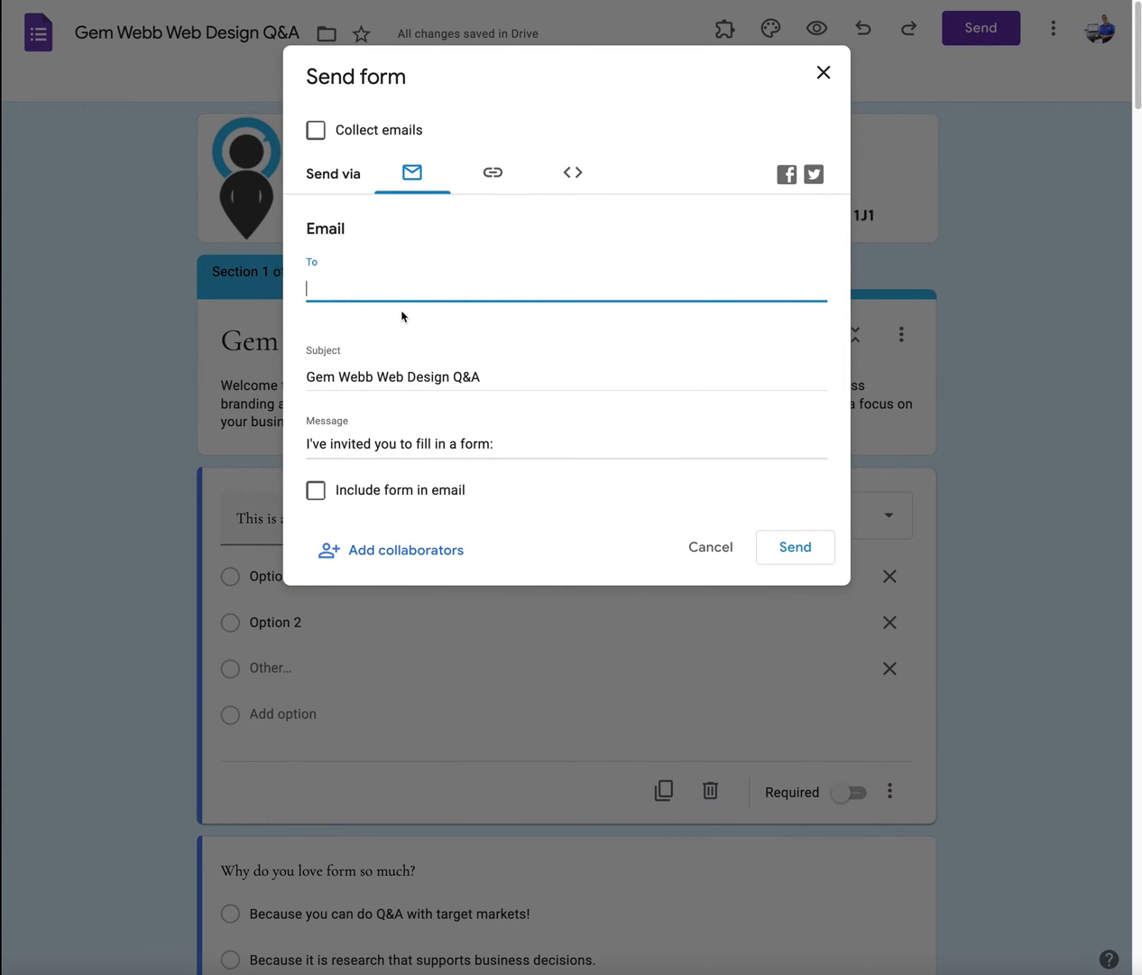
pyautogui.write('hello')
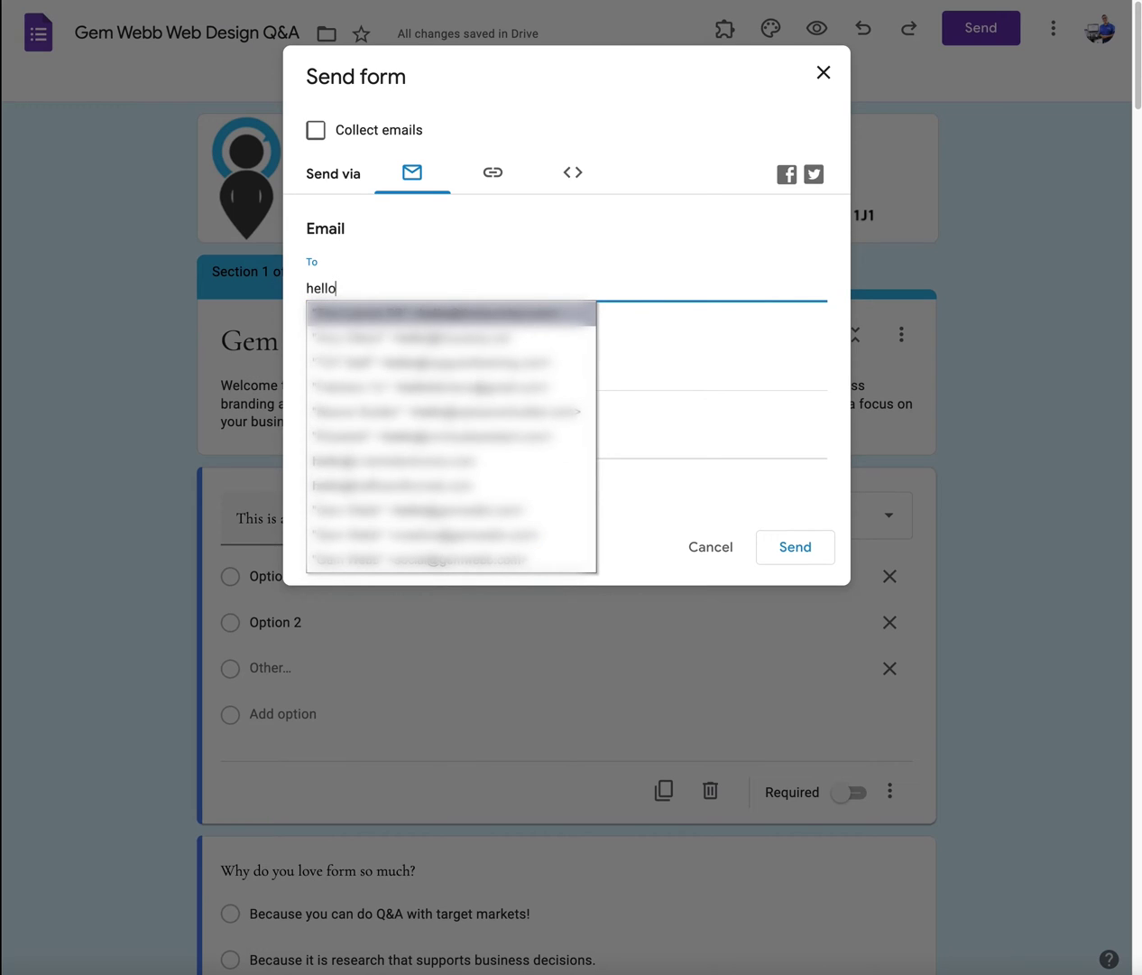
pyautogui.press('BackSpace')
pyautogui.press('BackSpace')
pyautogui.press('BackSpace')
pyautogui.press('BackSpace')
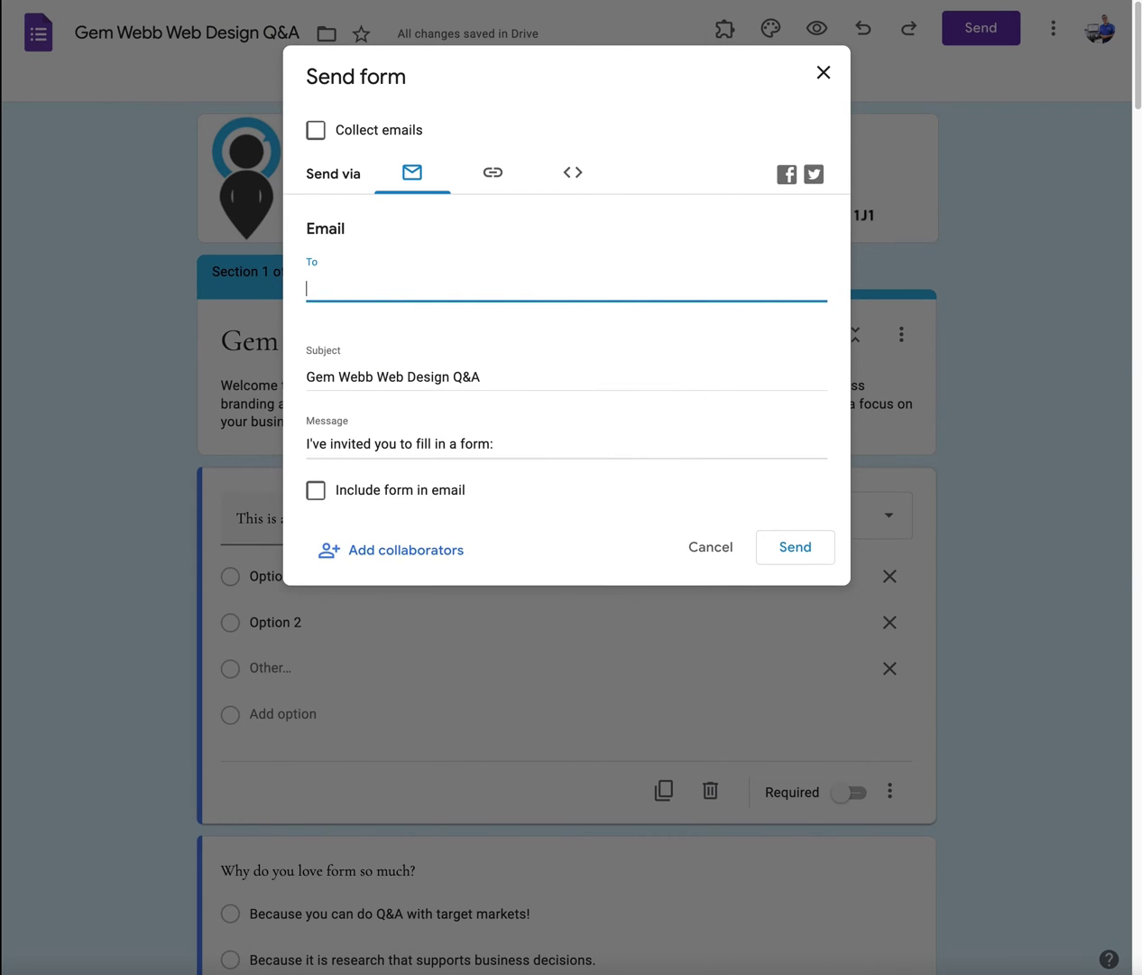
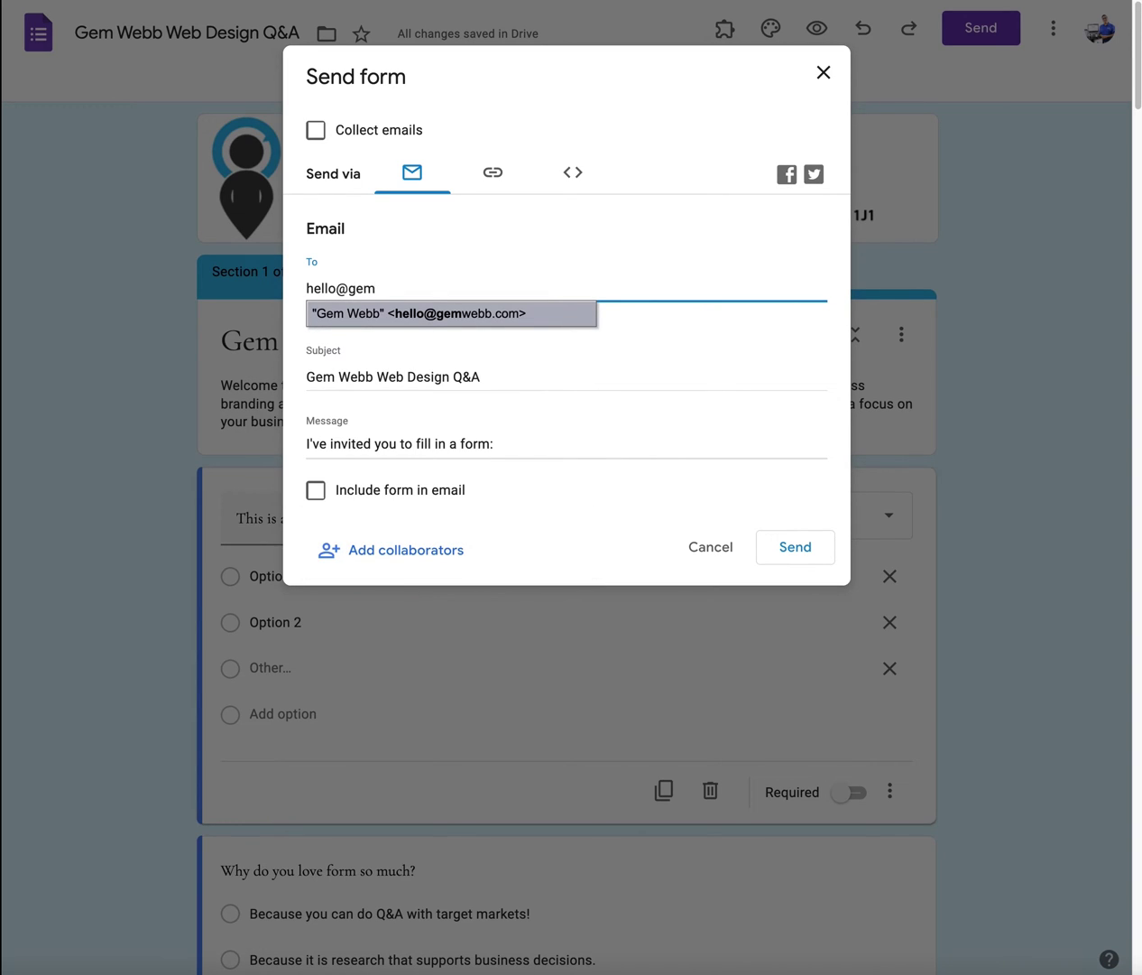
pyautogui.press('Return')
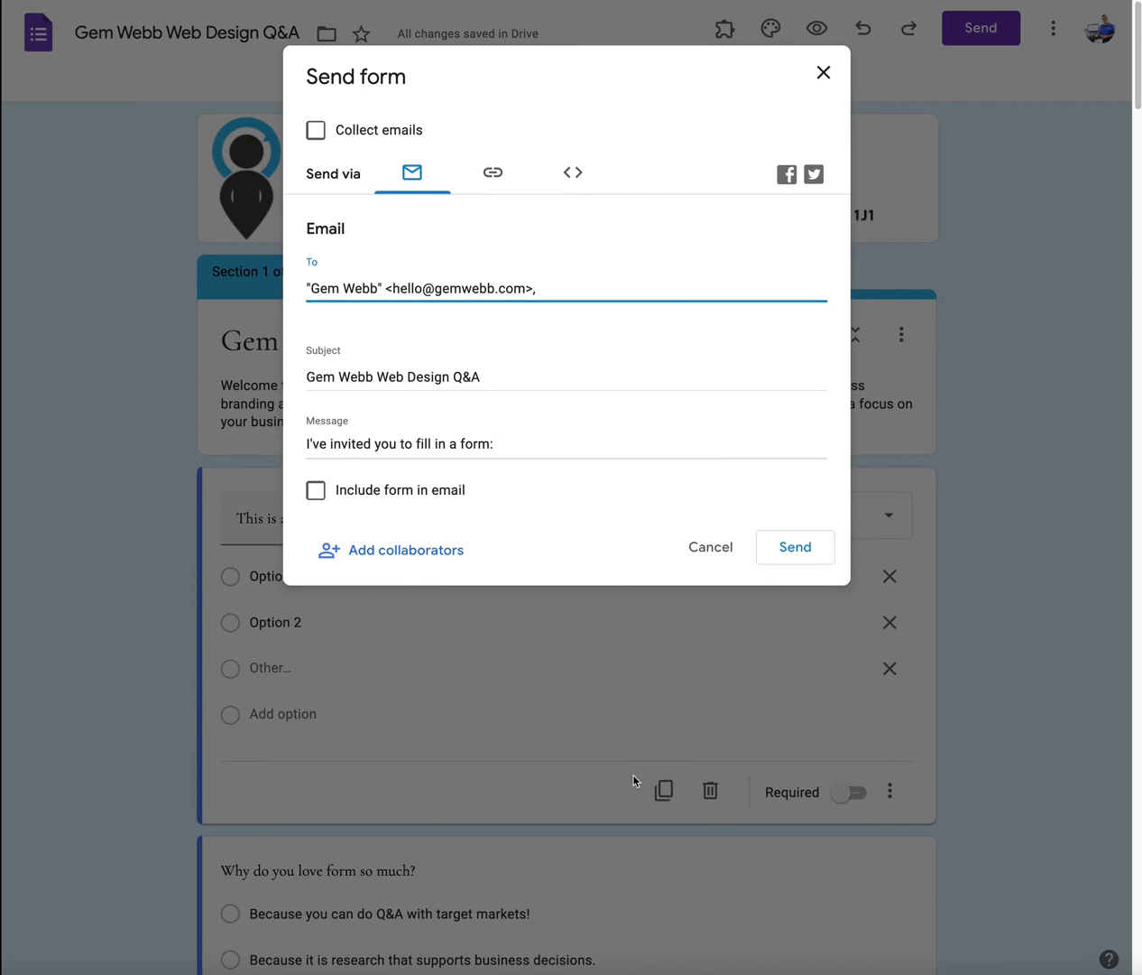
# Step: Enable Include form in email and select the invitation message text
pyautogui.click(320, 494)
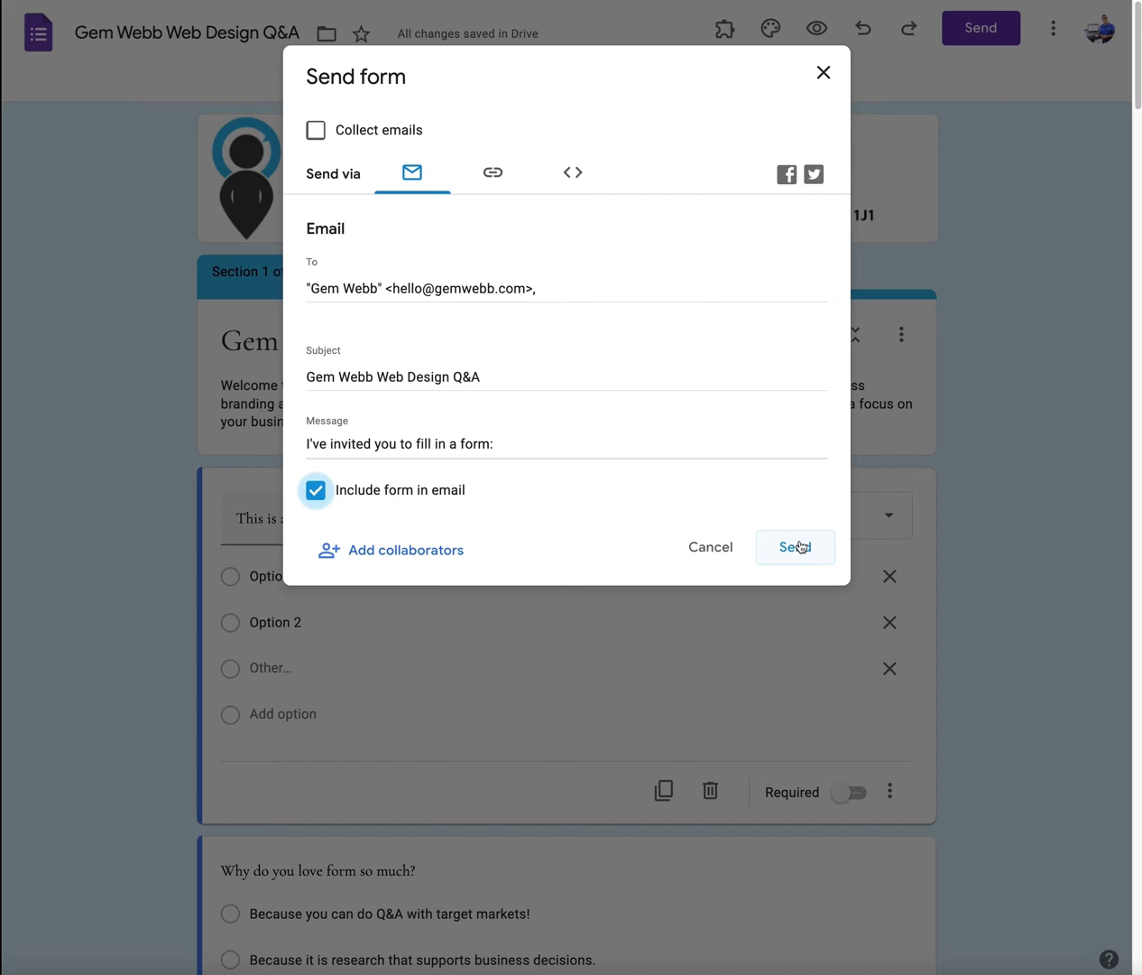
pyautogui.click(521, 441)
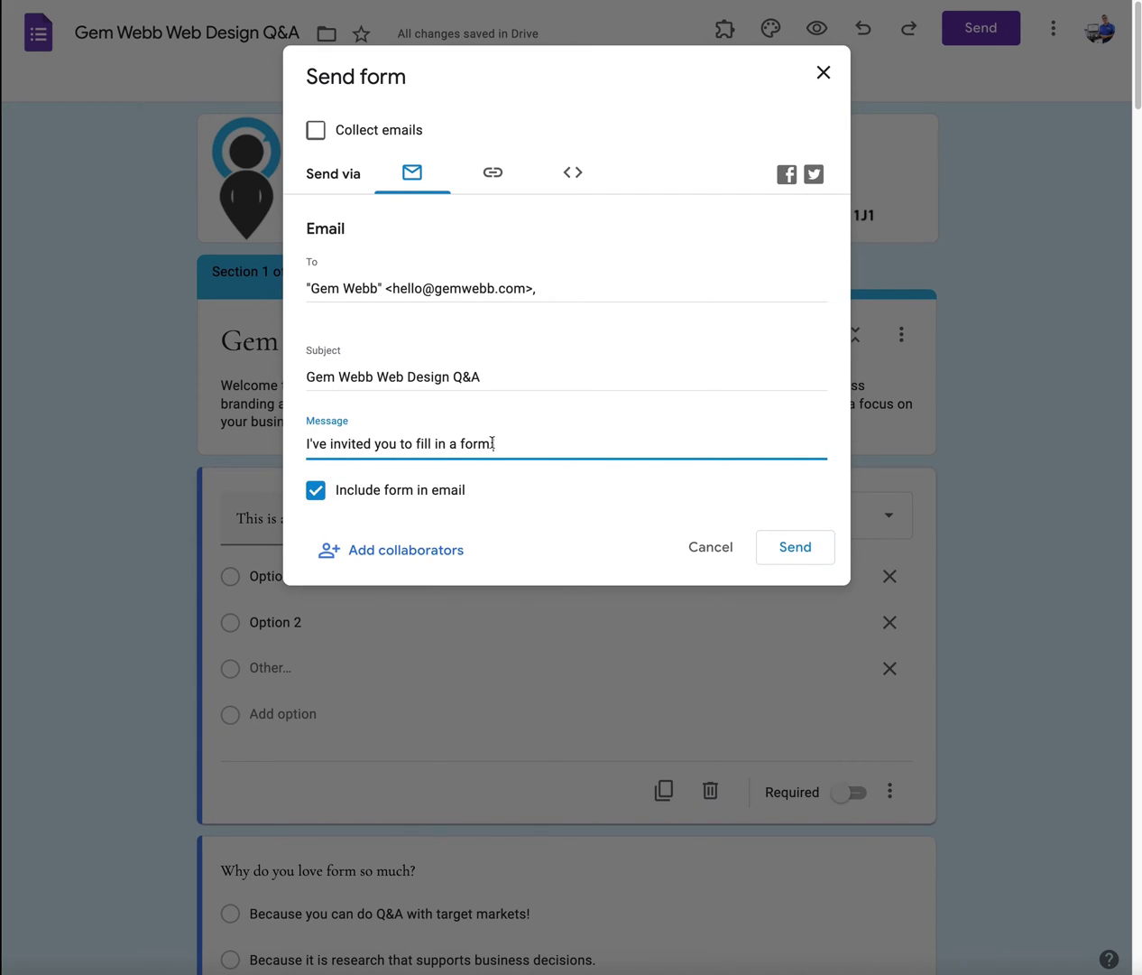
pyautogui.moveTo(327, 443); pyautogui.dragTo(522, 446)
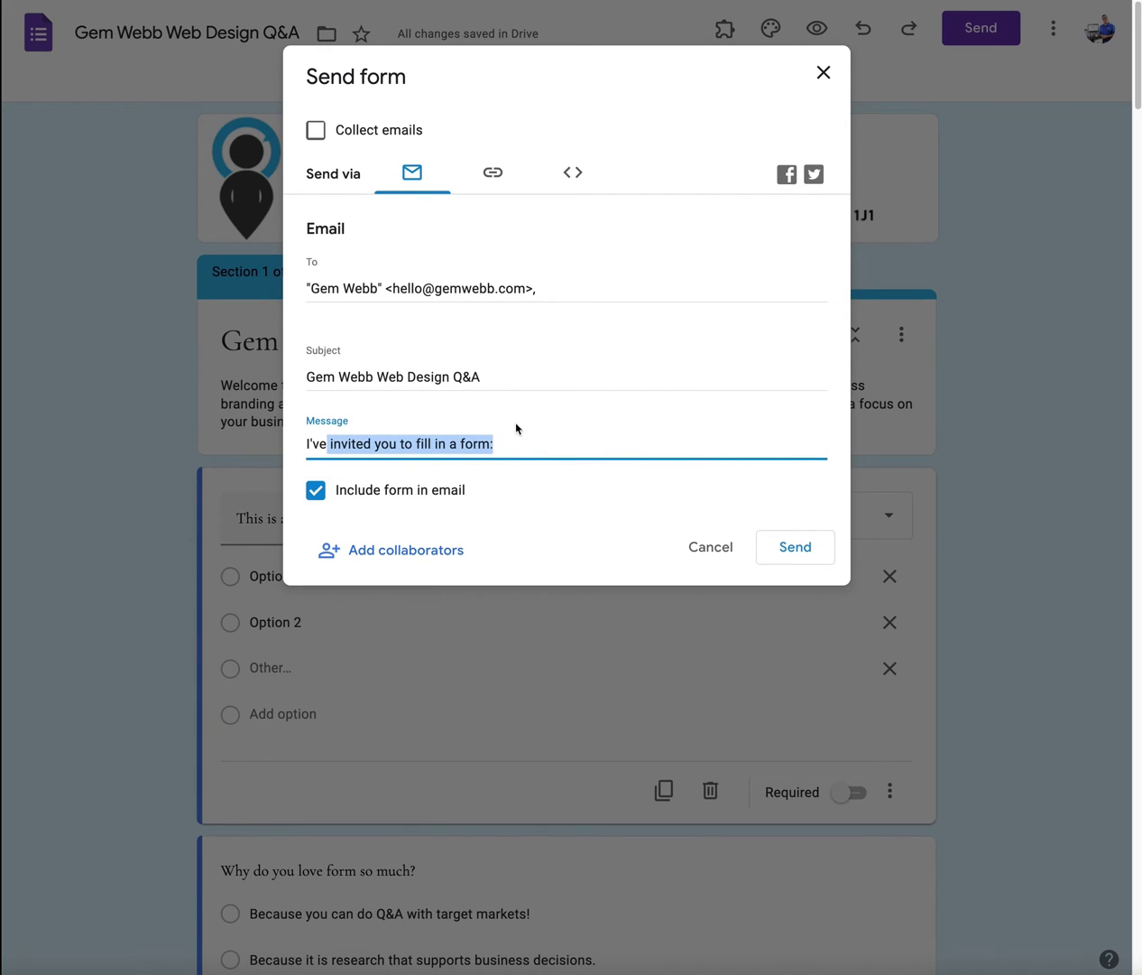
# Step: Send the form invitation and open the received Gem Webb Web Design Q&A email
pyautogui.click(785, 549)
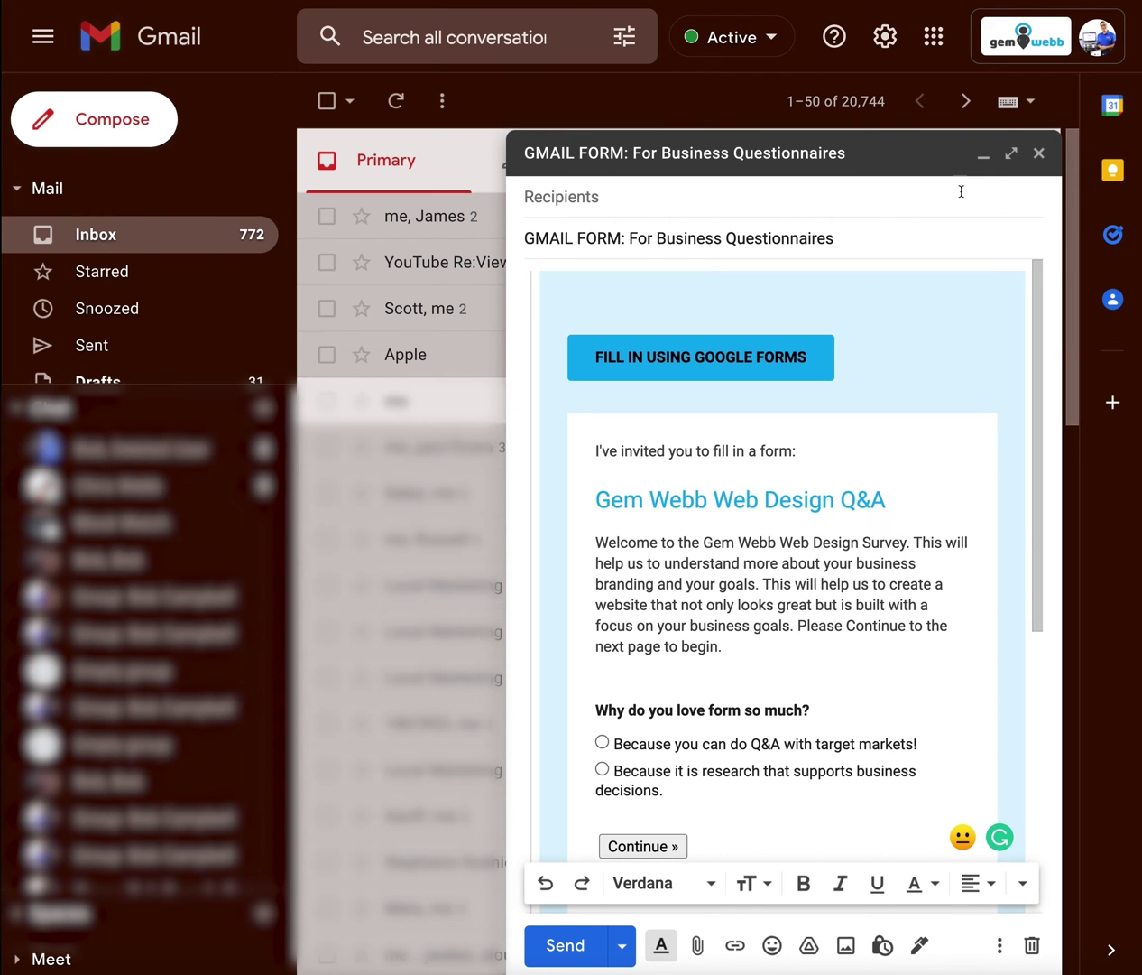
pyautogui.click(983, 153)
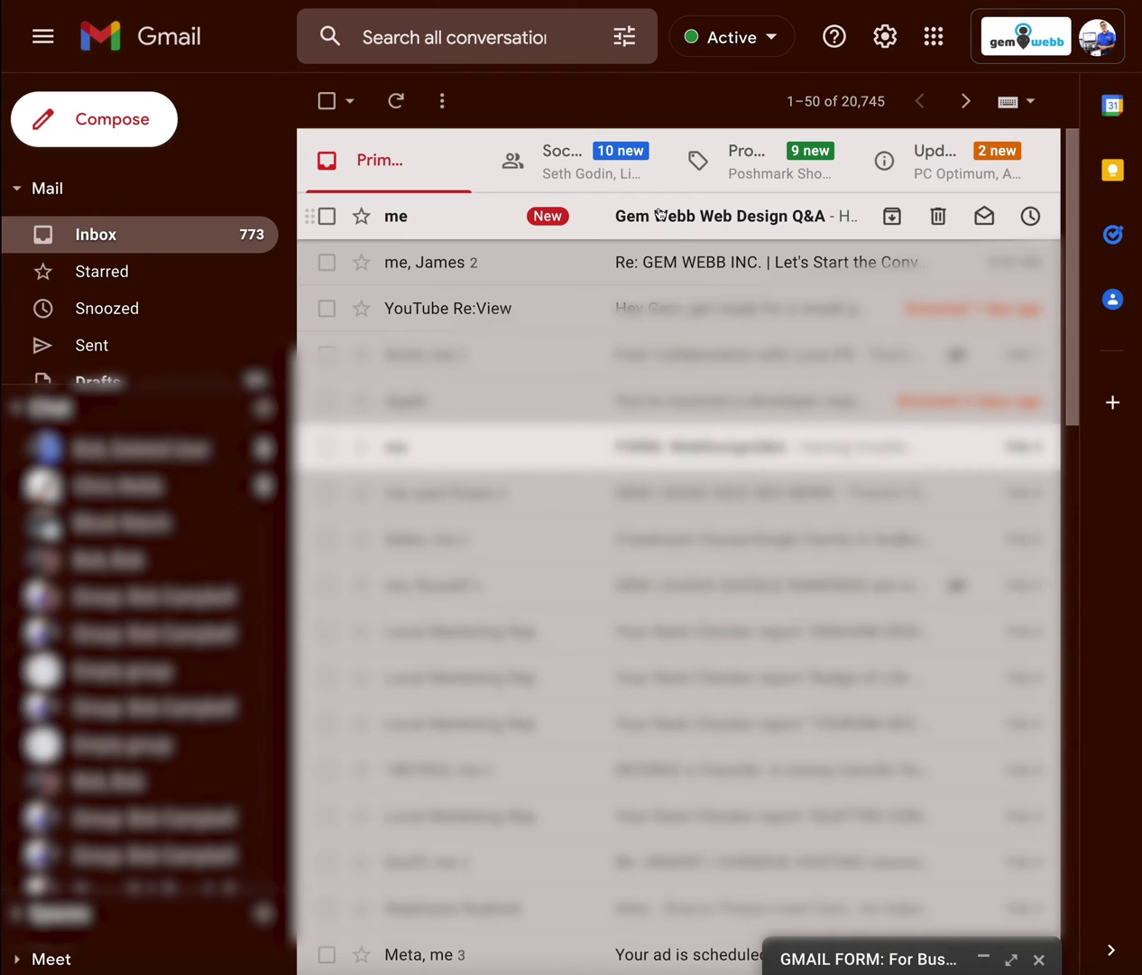
pyautogui.click(659, 215)
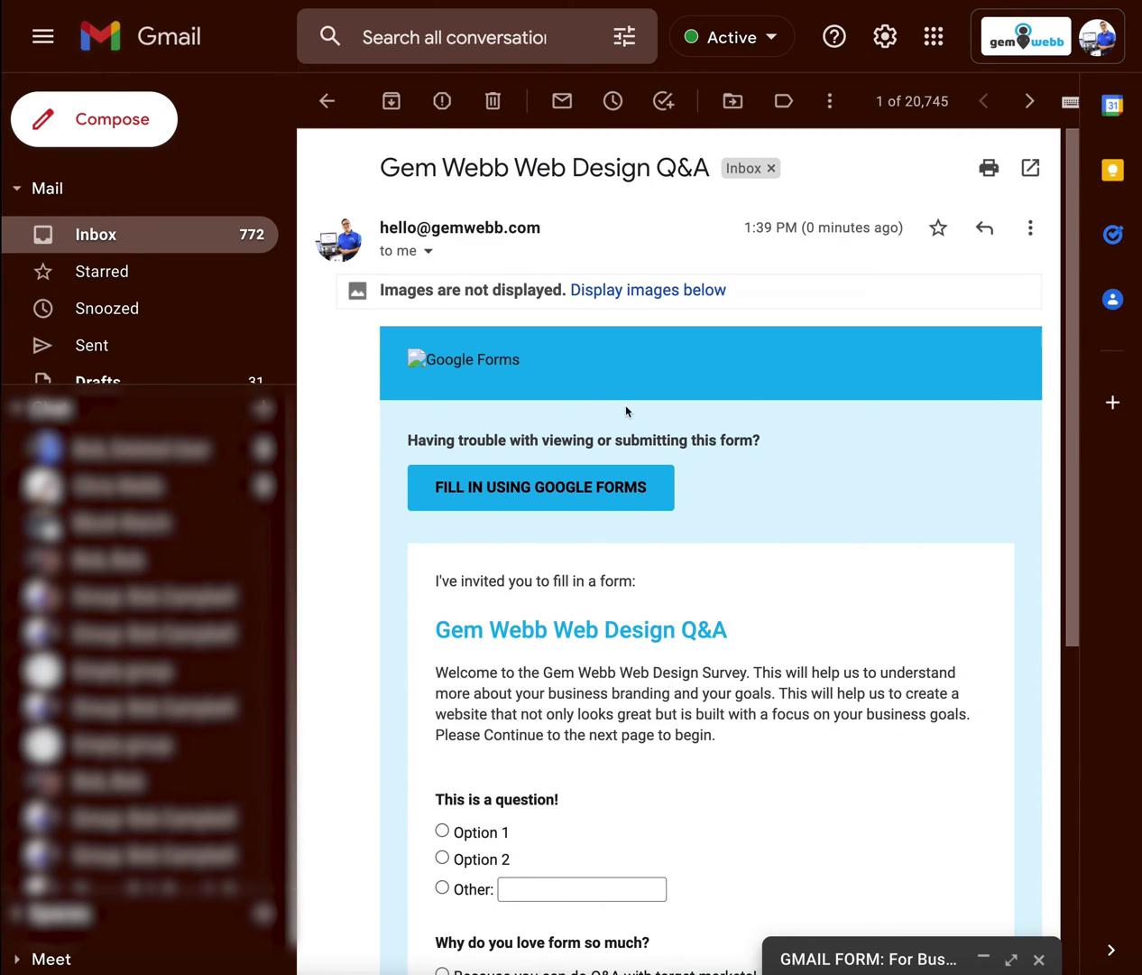
# Step: Show the email's images, then continue from the embedded form to the live form page
pyautogui.click(612, 287)
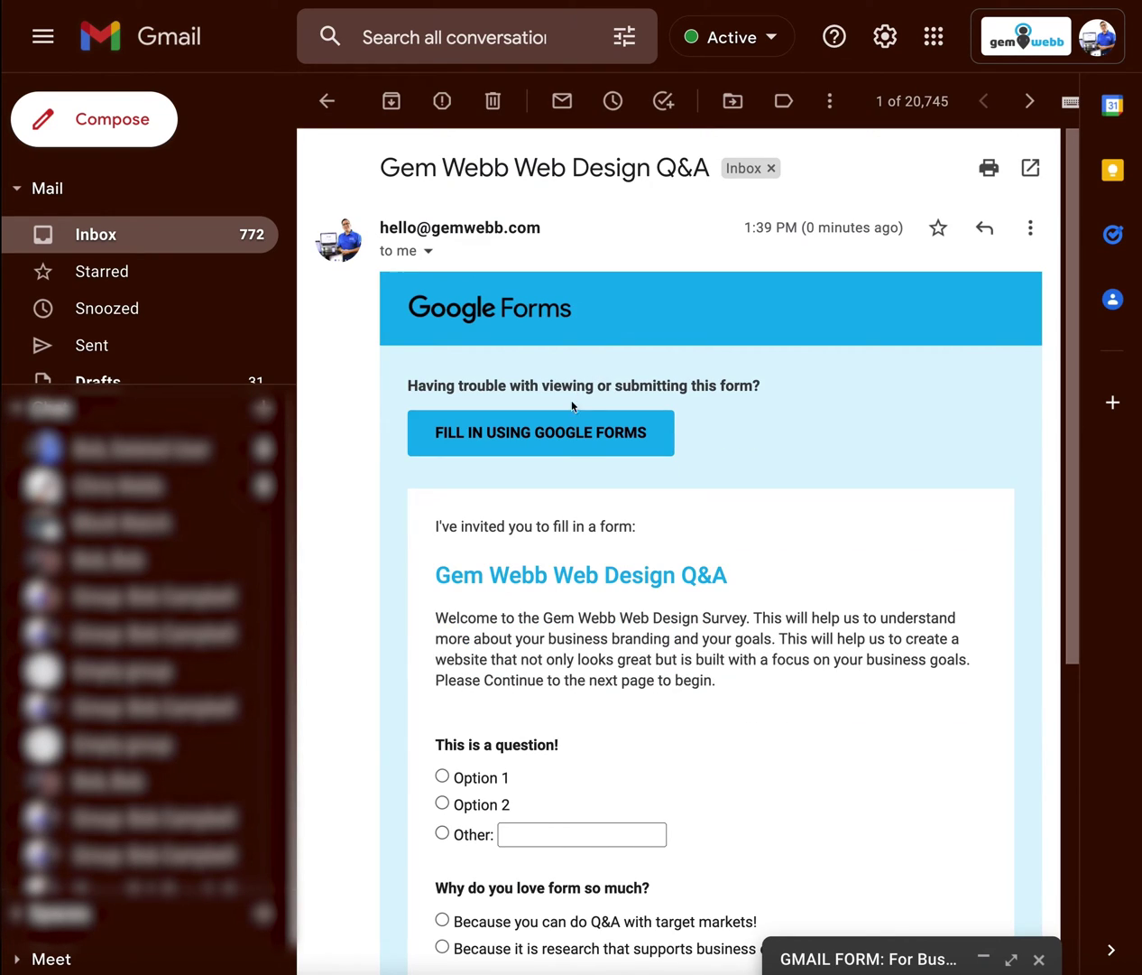
pyautogui.scroll(-1, 561, 435)
pyautogui.scroll(-3, 561, 435)
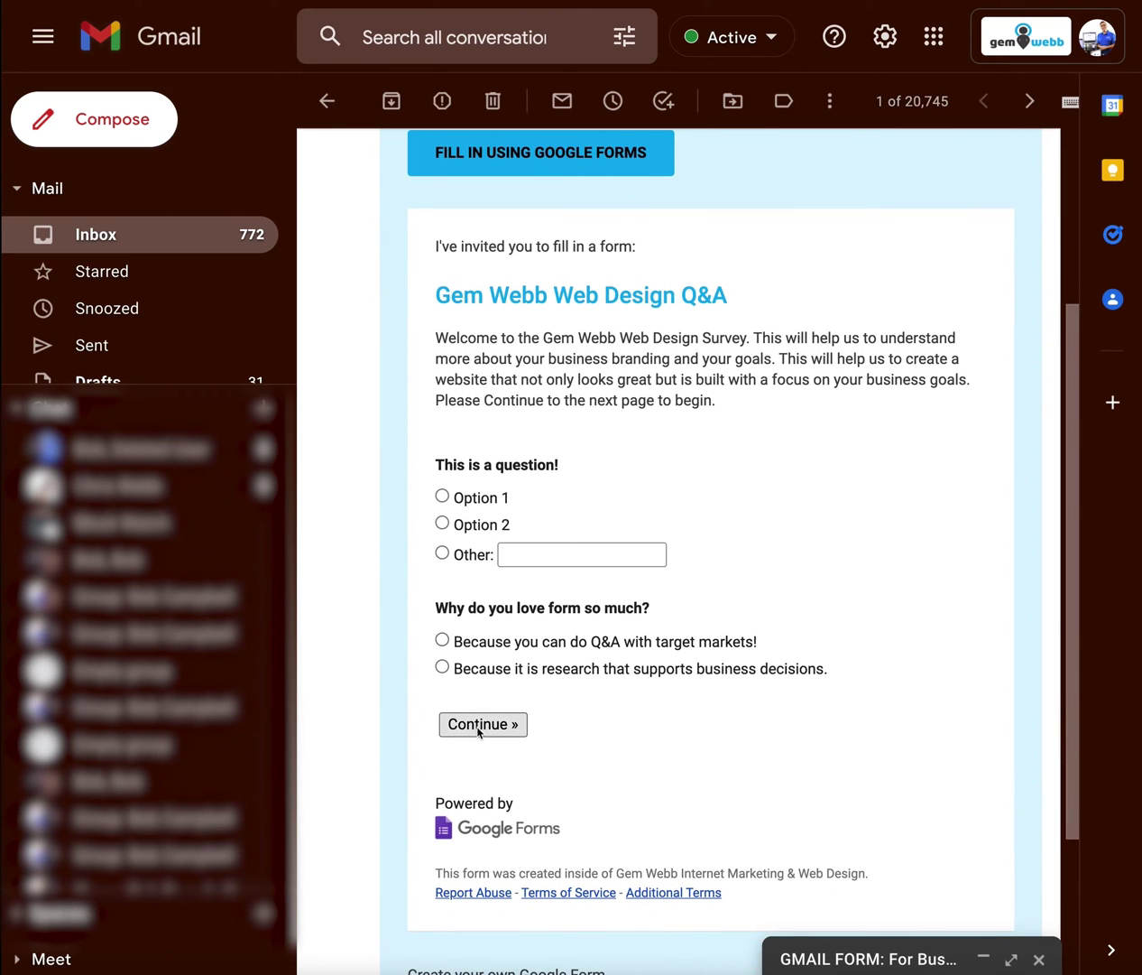
pyautogui.scroll(1, 483, 729)
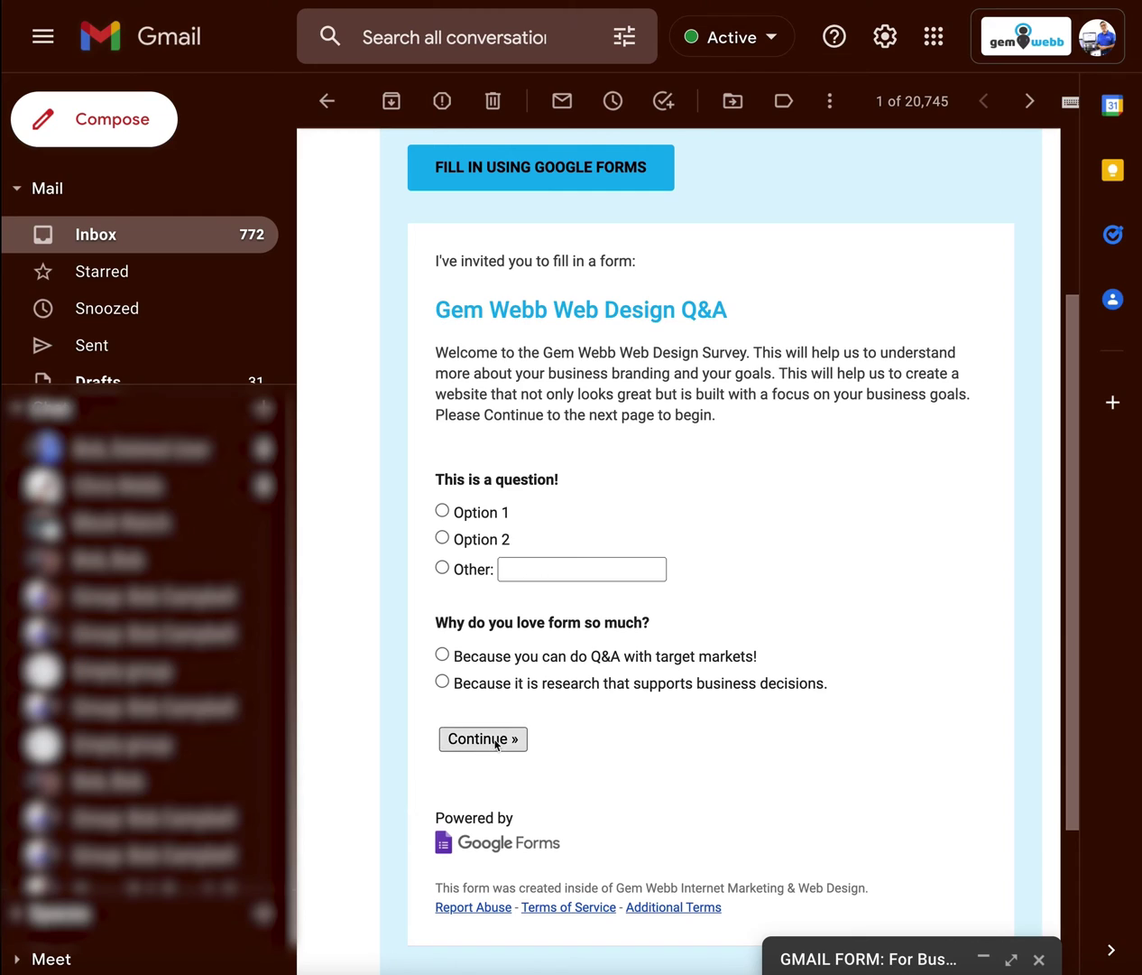
pyautogui.click(495, 741)
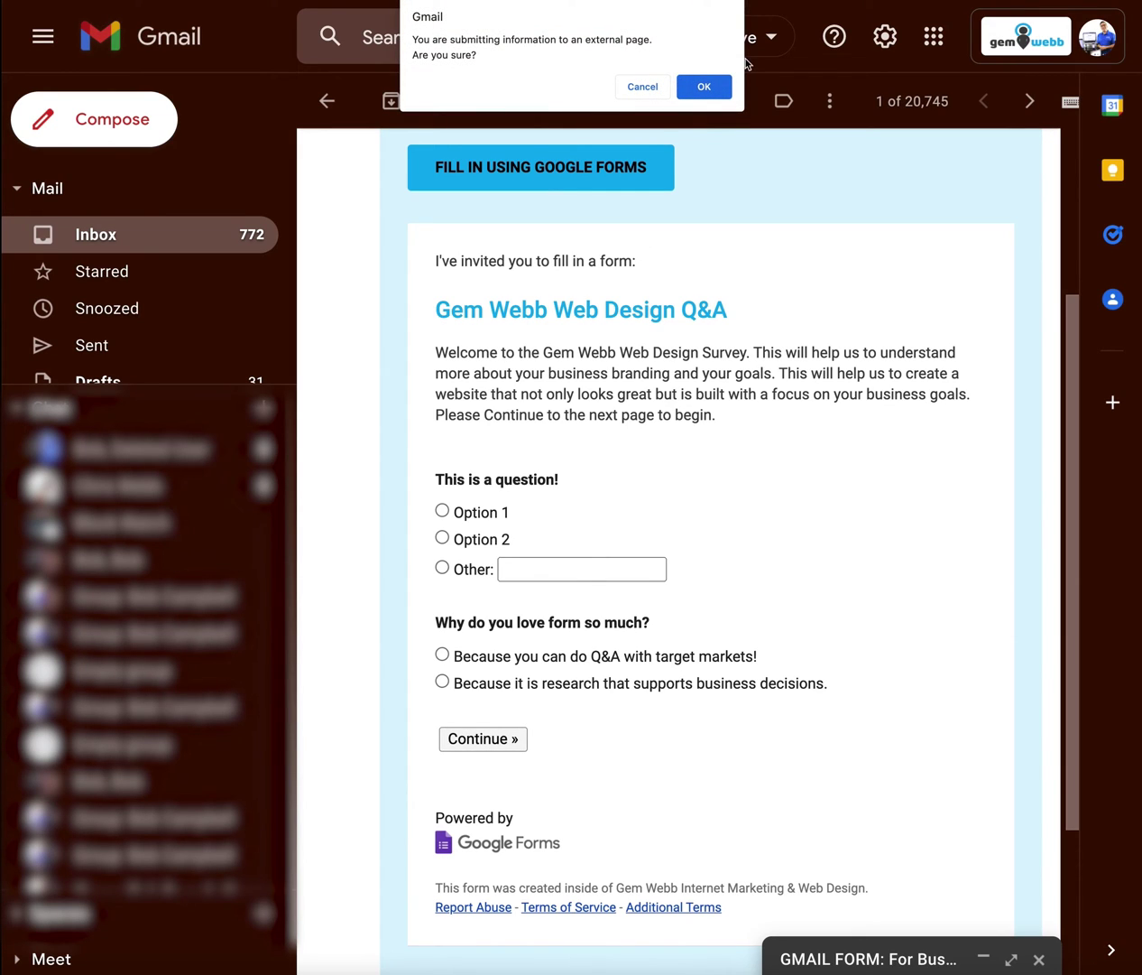
pyautogui.click(699, 85)
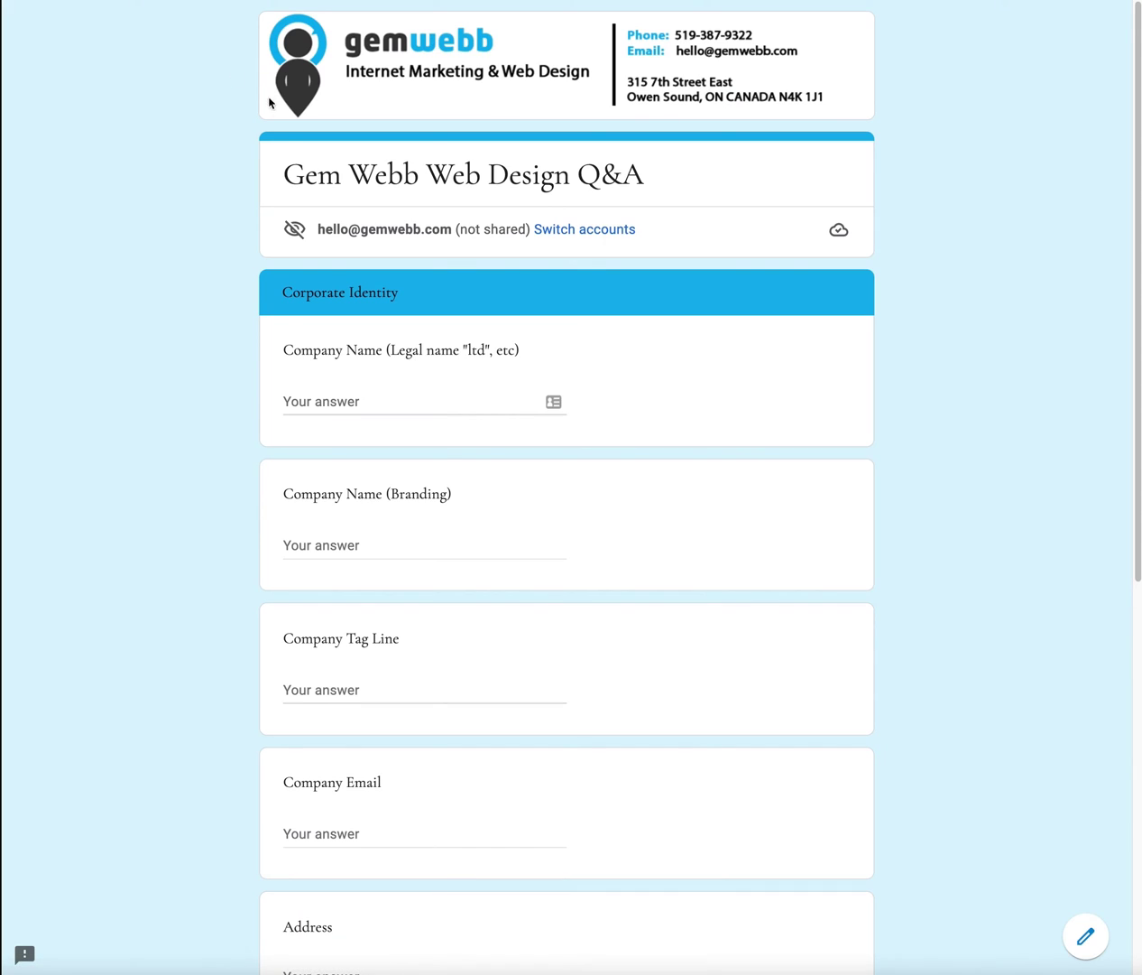
# Step: Autofill the saved company name, tag line and email, then check the editor's Responses tab
pyautogui.click(358, 401)
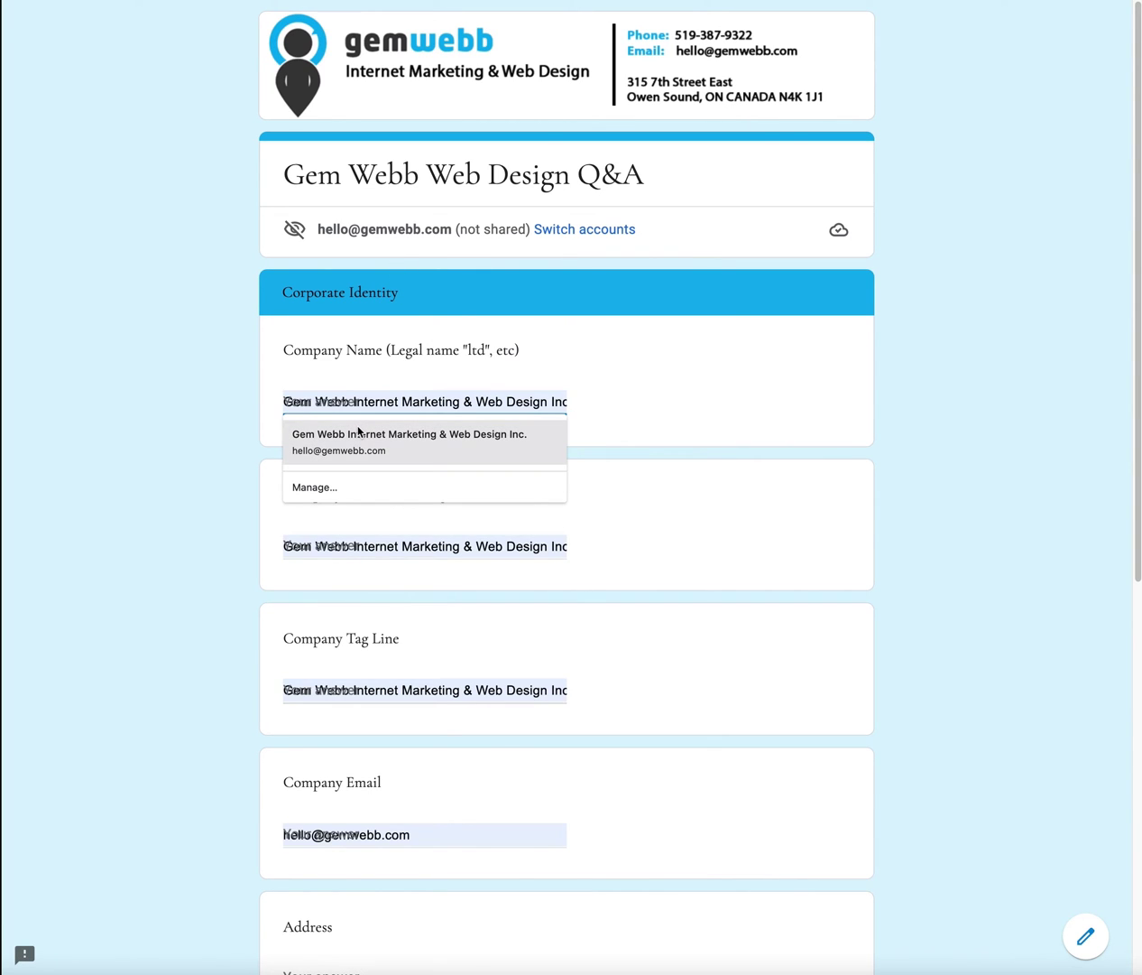
pyautogui.click(359, 437)
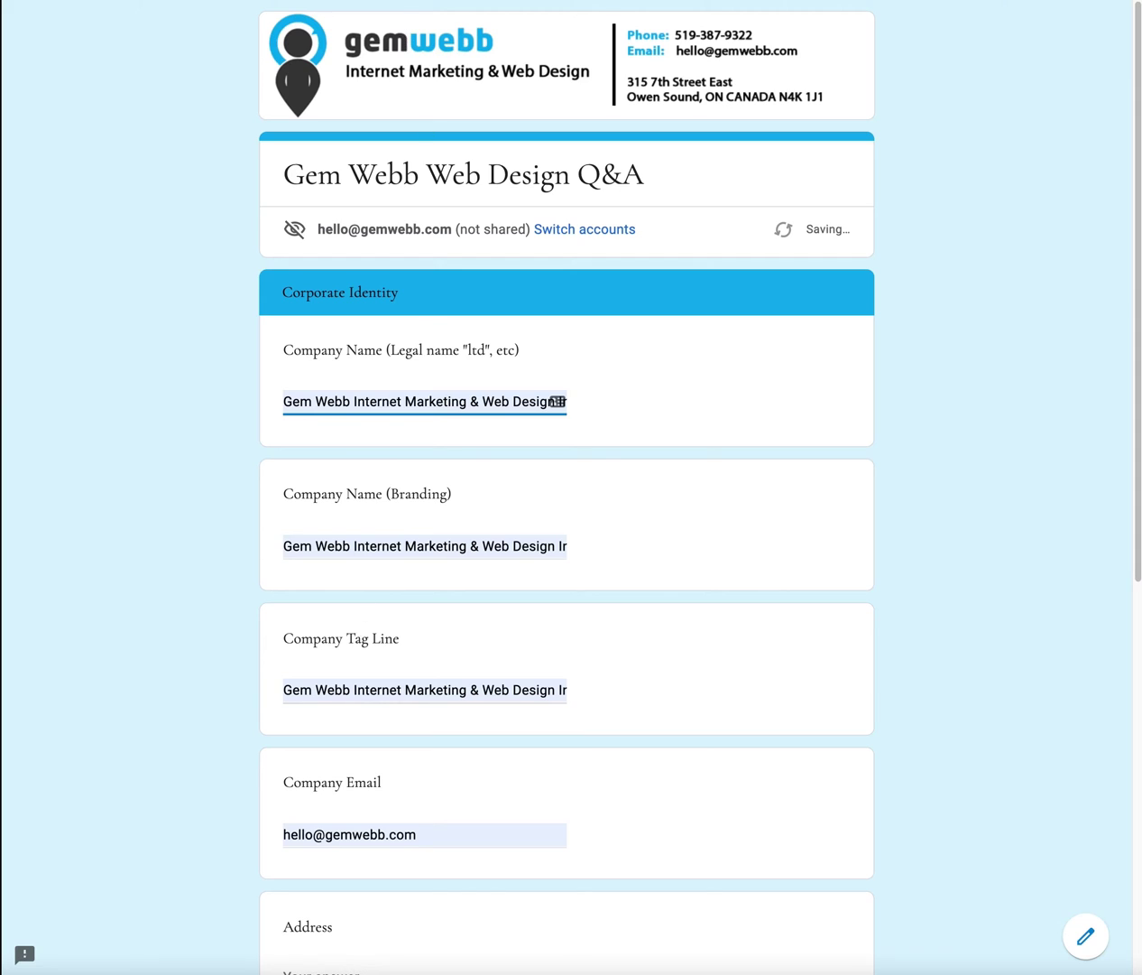
pyautogui.hotkey('ctrl', 'shift', 'Tab')
pyautogui.click(546, 84)
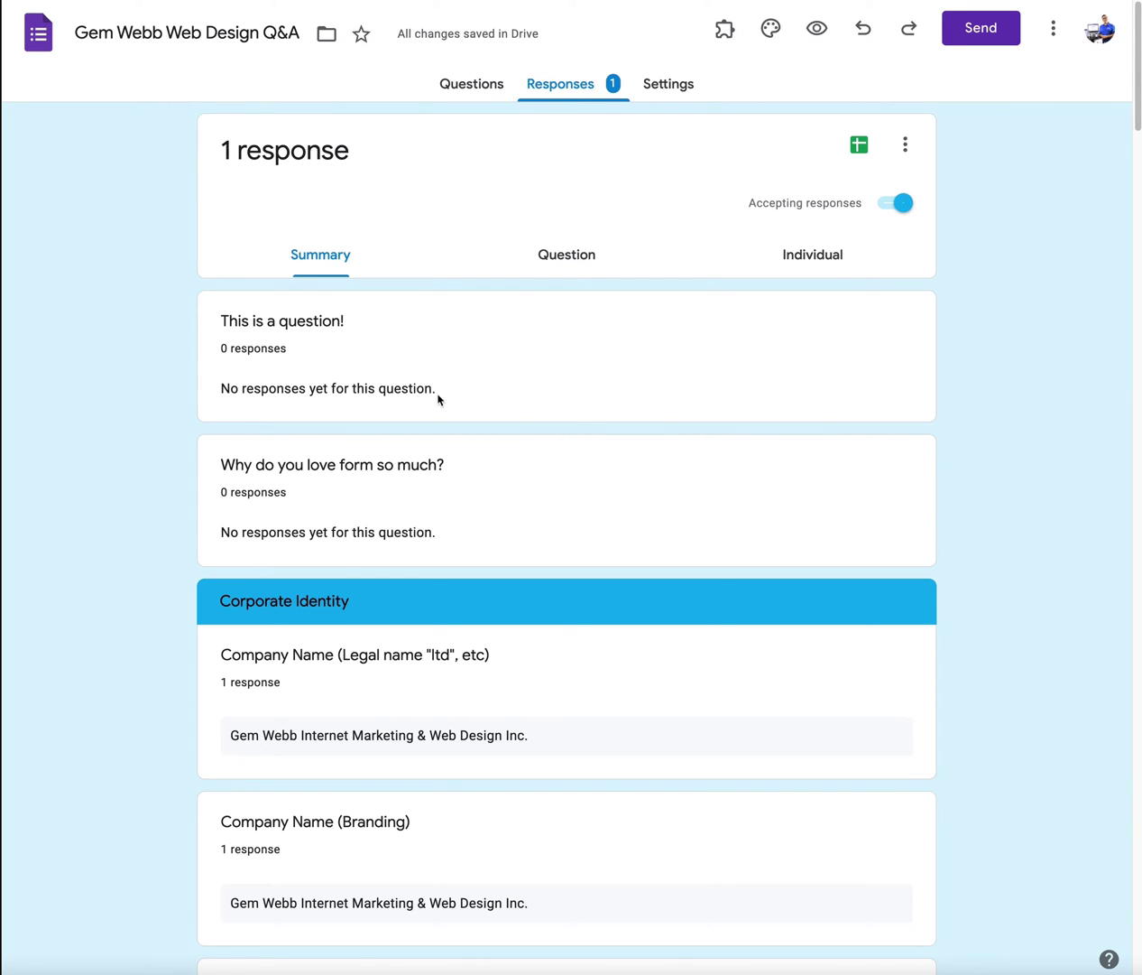
# Step: Scroll the response summary reviewing answers like "We rock" and "TBD", then return to Questions
pyautogui.click(571, 259)
pyautogui.click(333, 260)
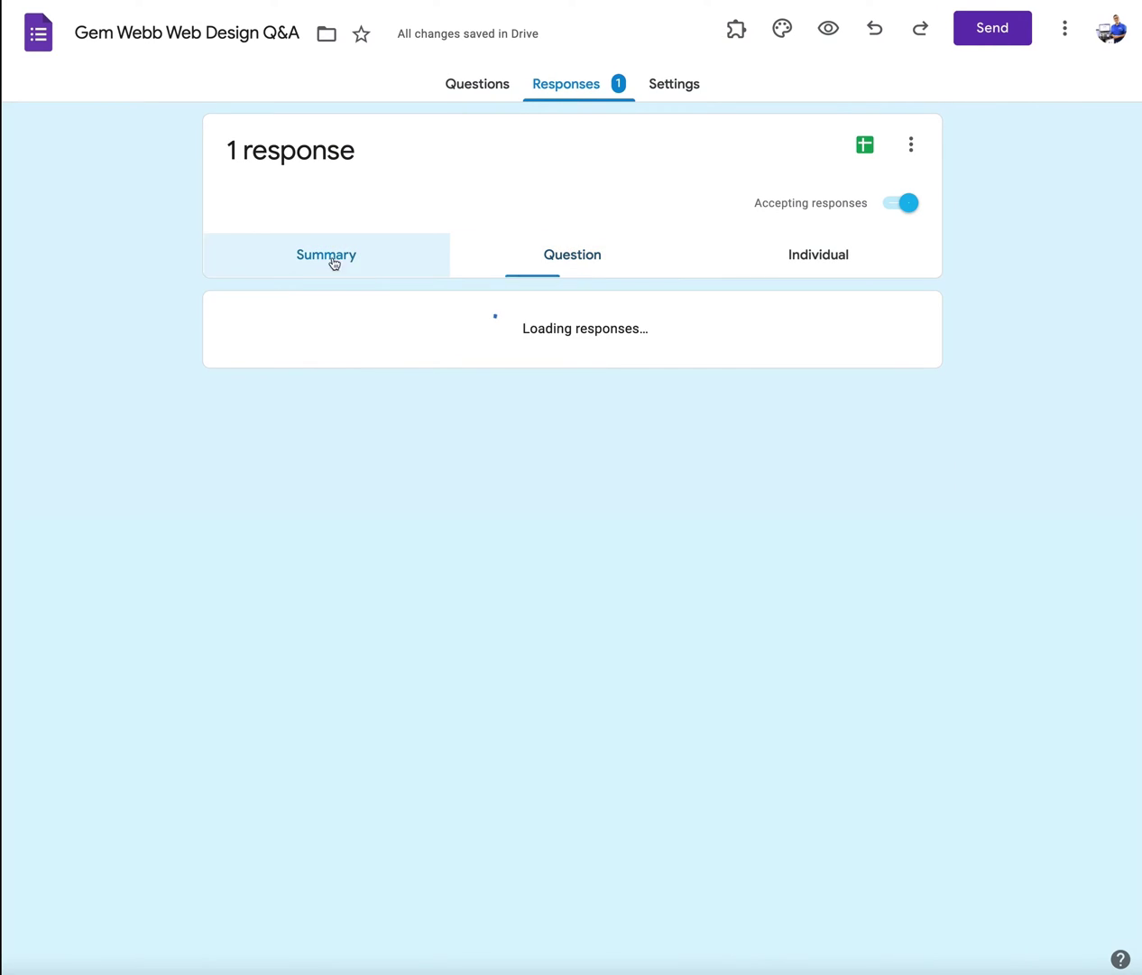
pyautogui.scroll(-3, 408, 573)
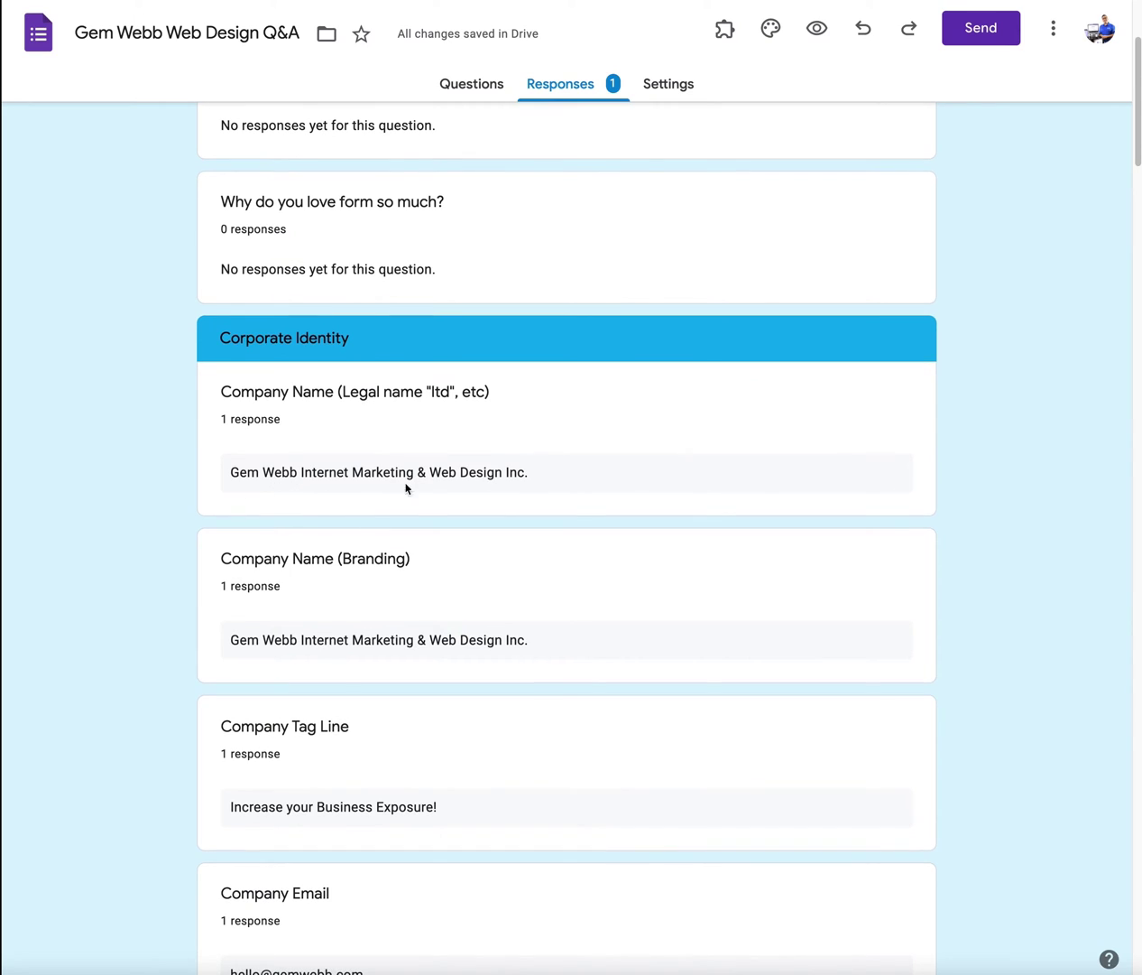
pyautogui.scroll(-3, 410, 664)
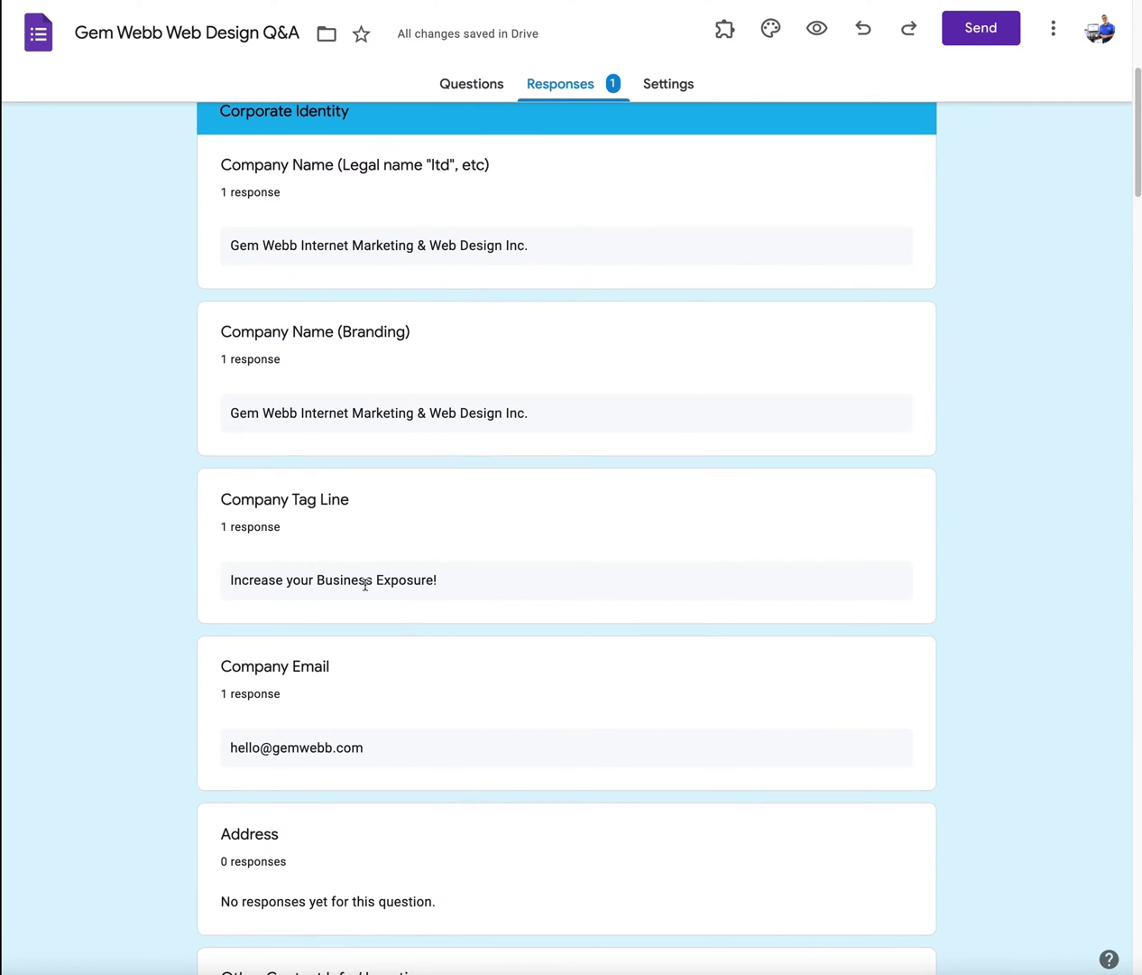
pyautogui.scroll(-6, 316, 786)
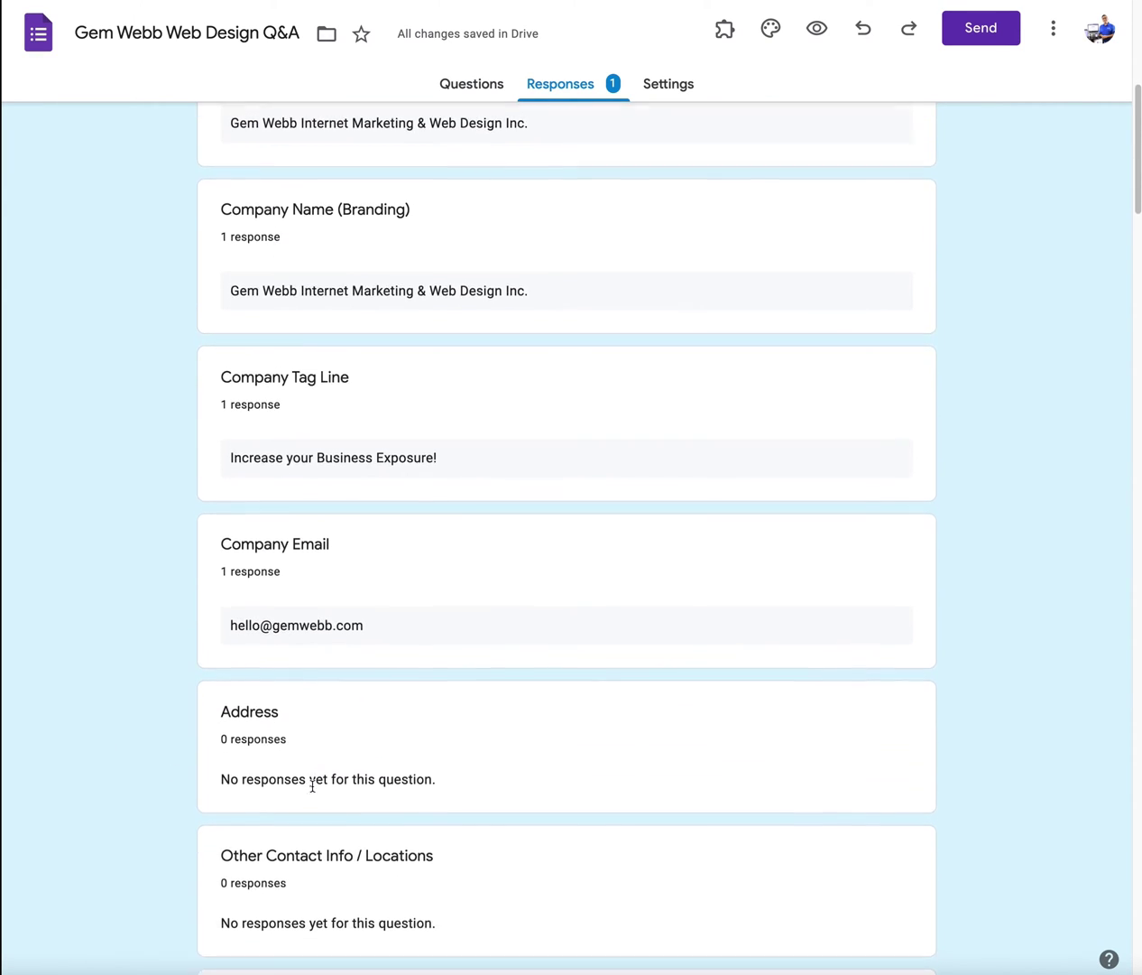
pyautogui.scroll(-4, 311, 788)
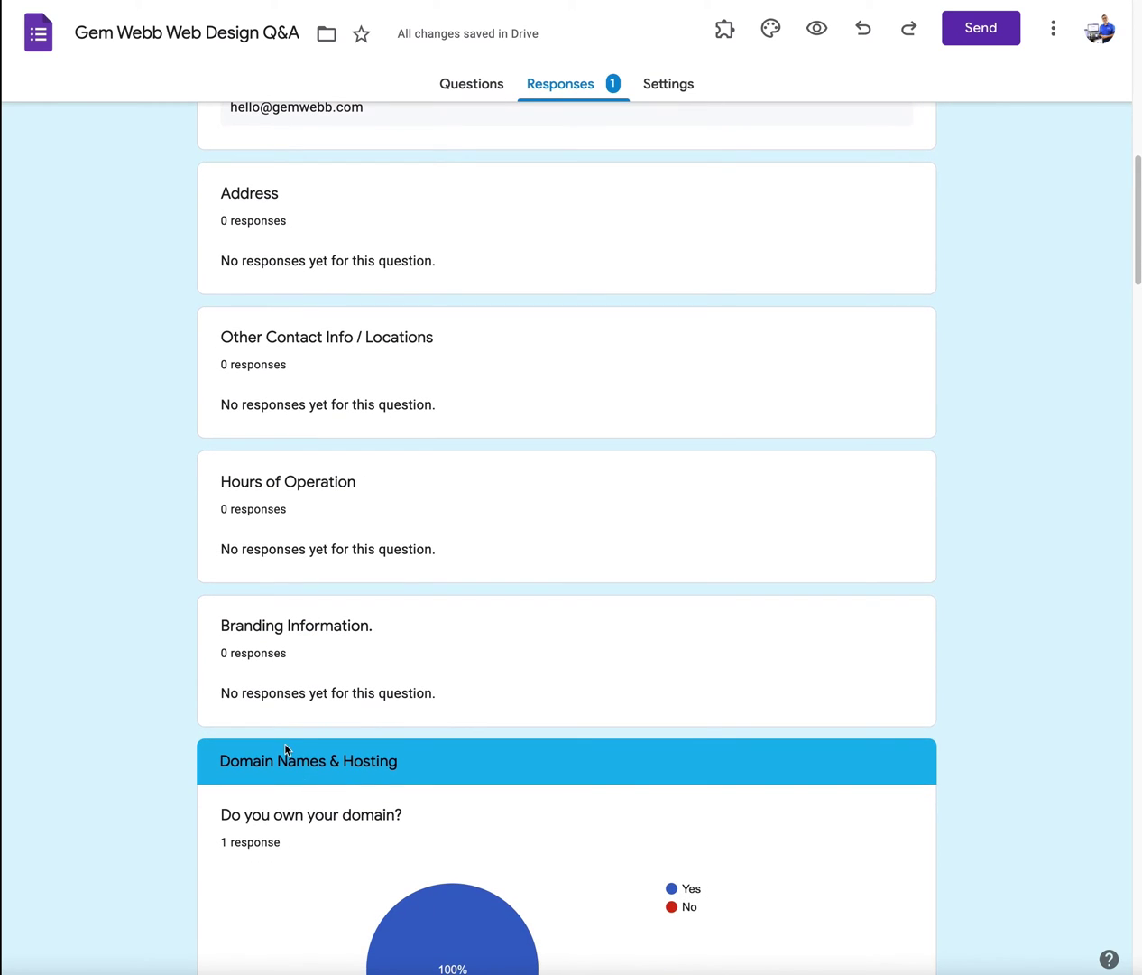
pyautogui.scroll(-12, 336, 758)
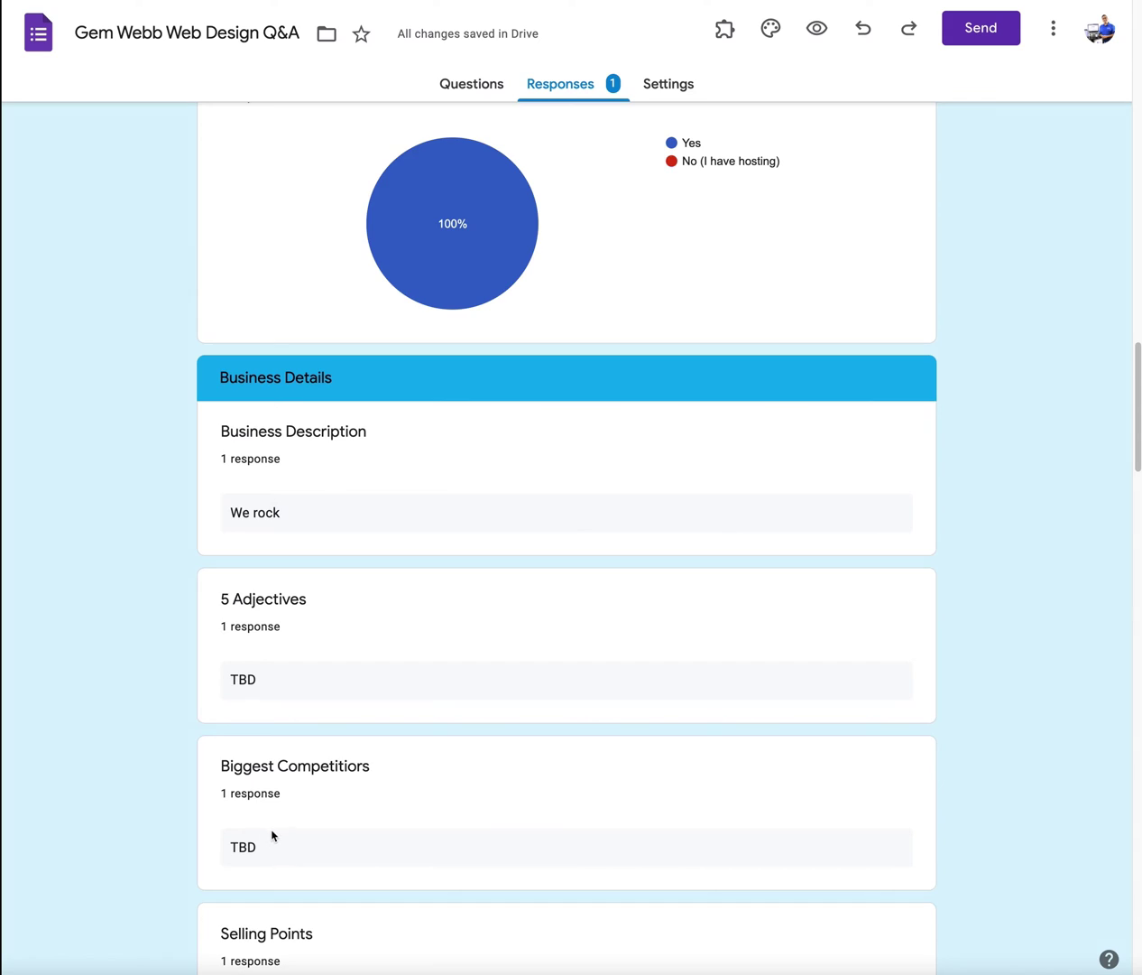
pyautogui.scroll(20, 272, 835)
pyautogui.click(491, 87)
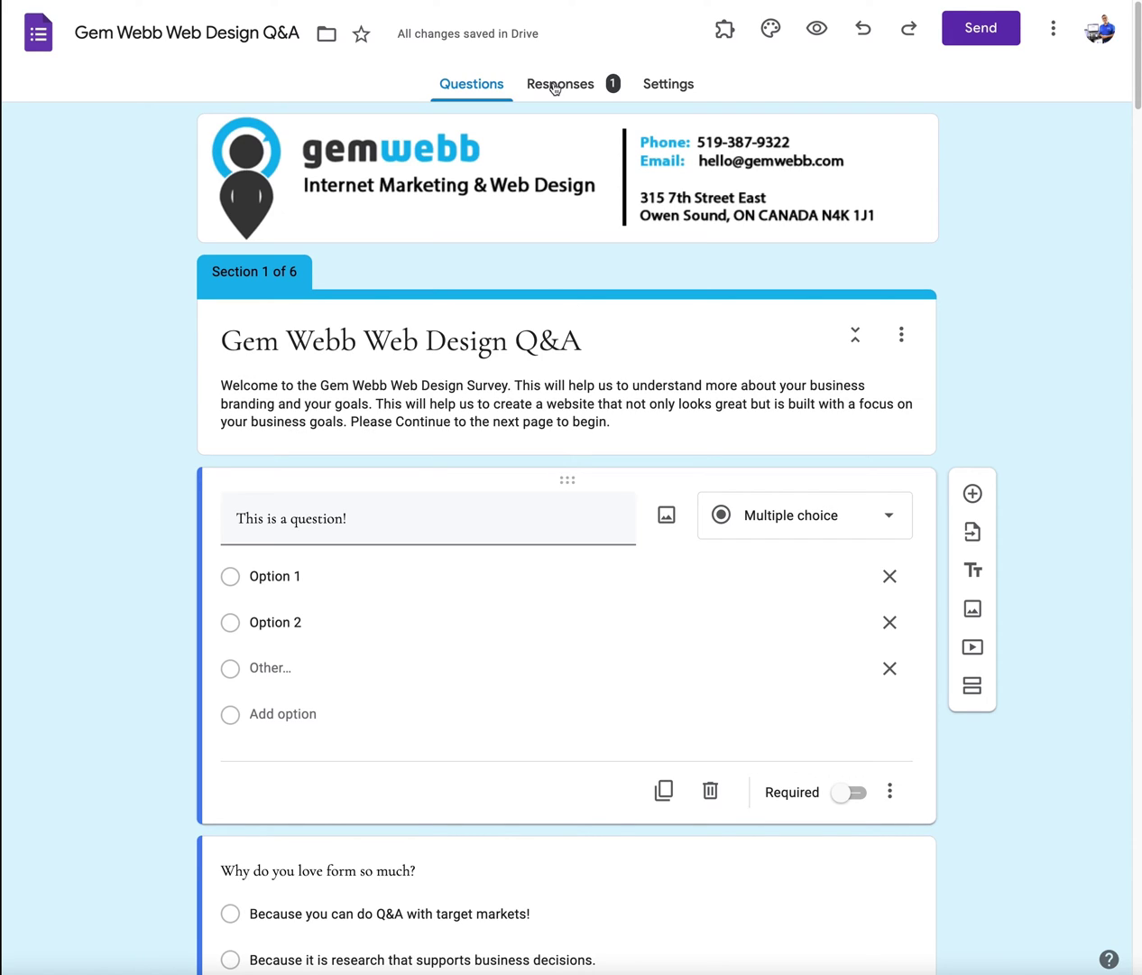
# Step: Show the form's link in Send form, toggling Shorten URL on and off to keep the full-length address
pyautogui.click(964, 40)
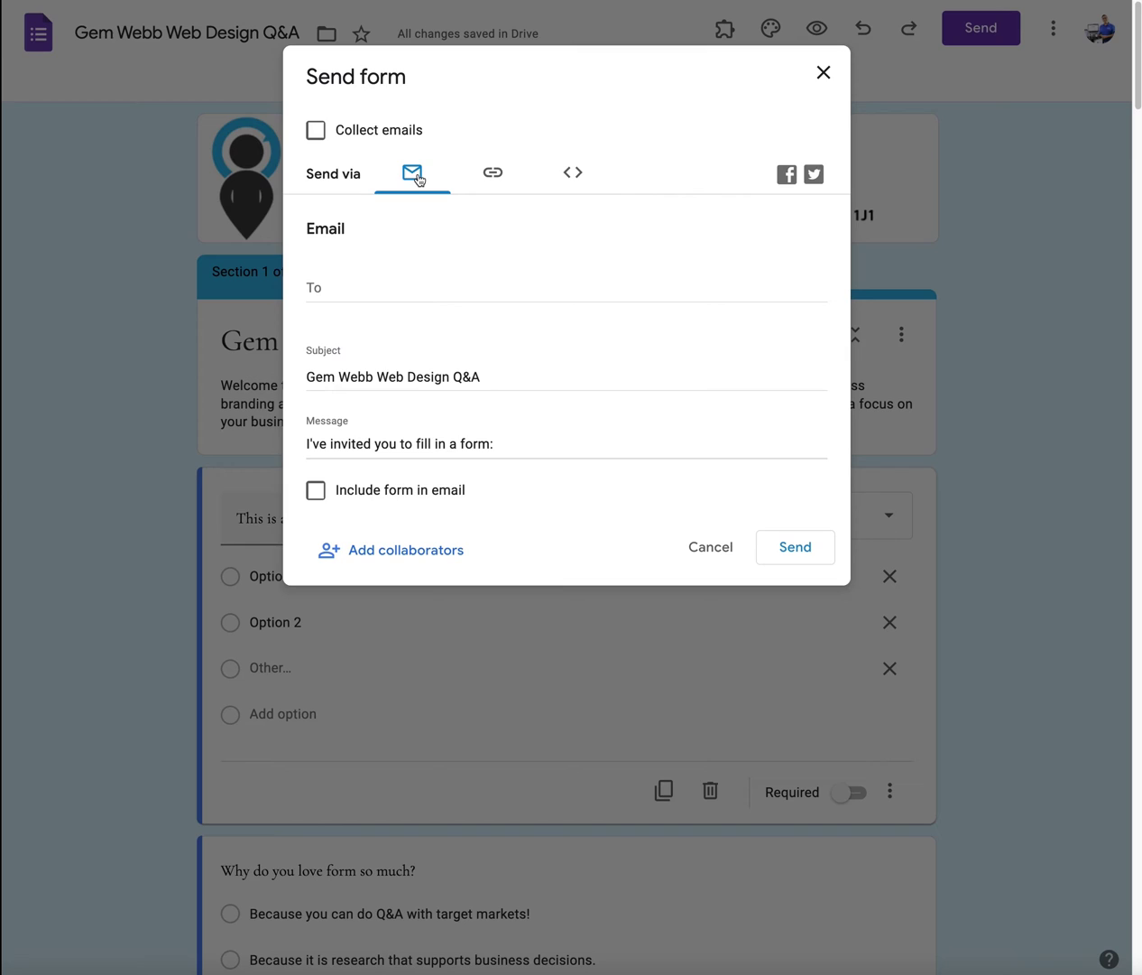
pyautogui.click(487, 173)
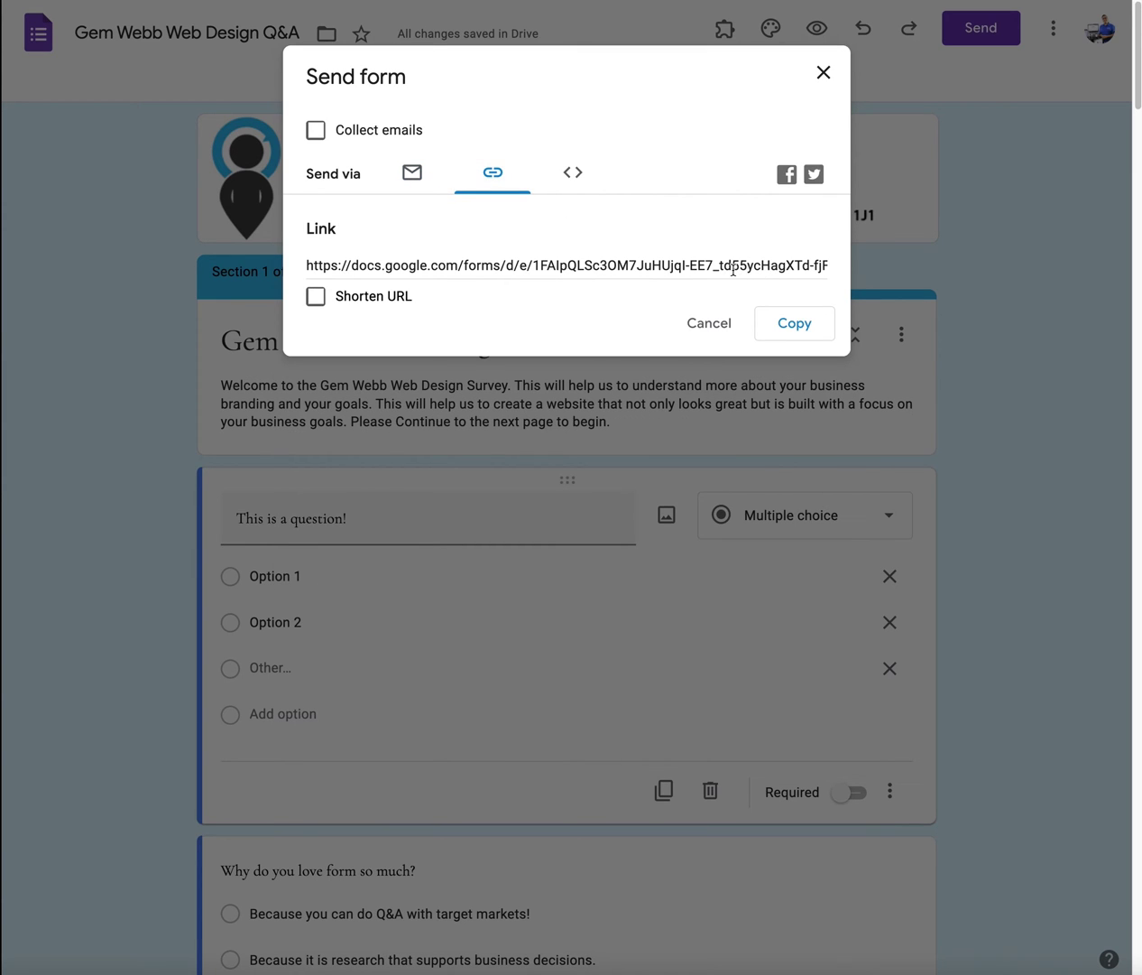
pyautogui.click(341, 298)
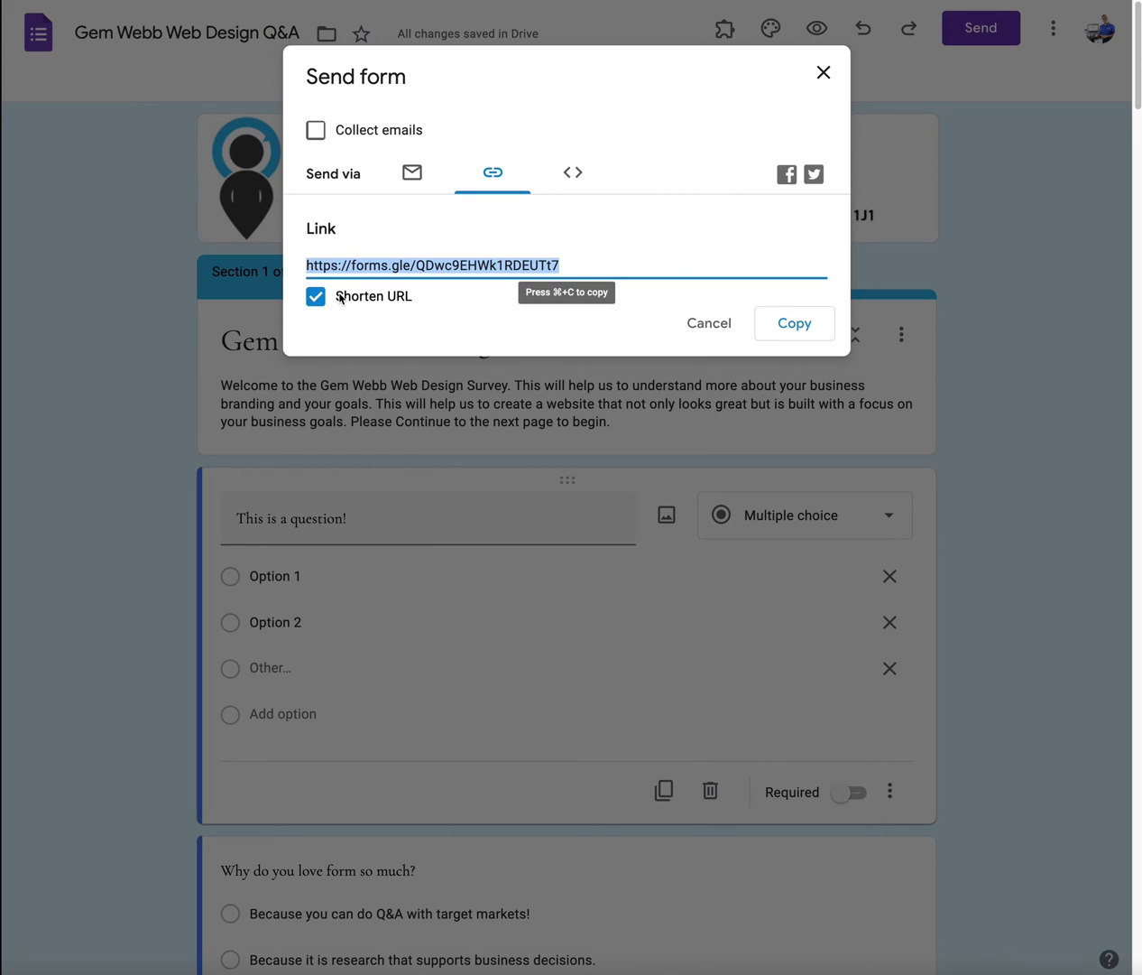
pyautogui.click(341, 298)
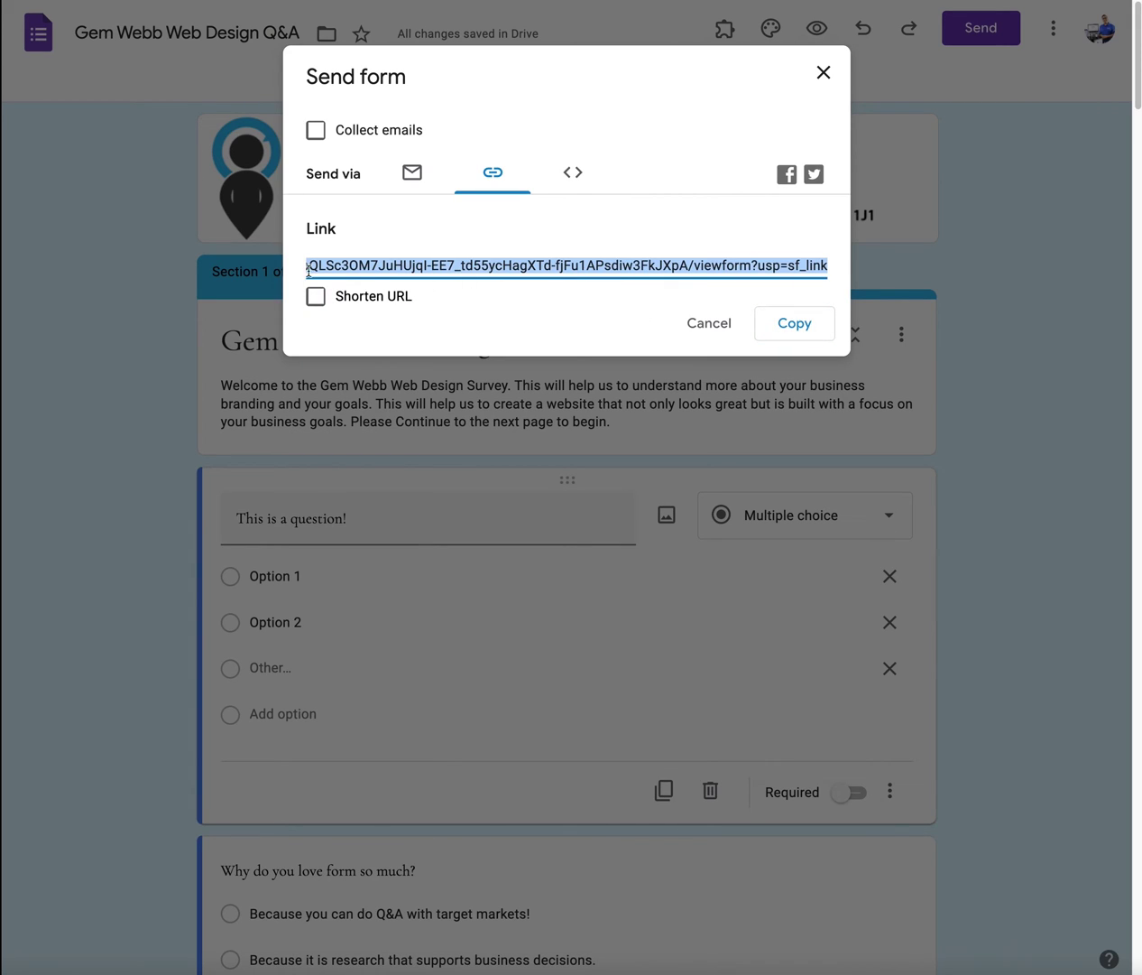
pyautogui.click(316, 296)
pyautogui.click(316, 296)
pyautogui.click(570, 178)
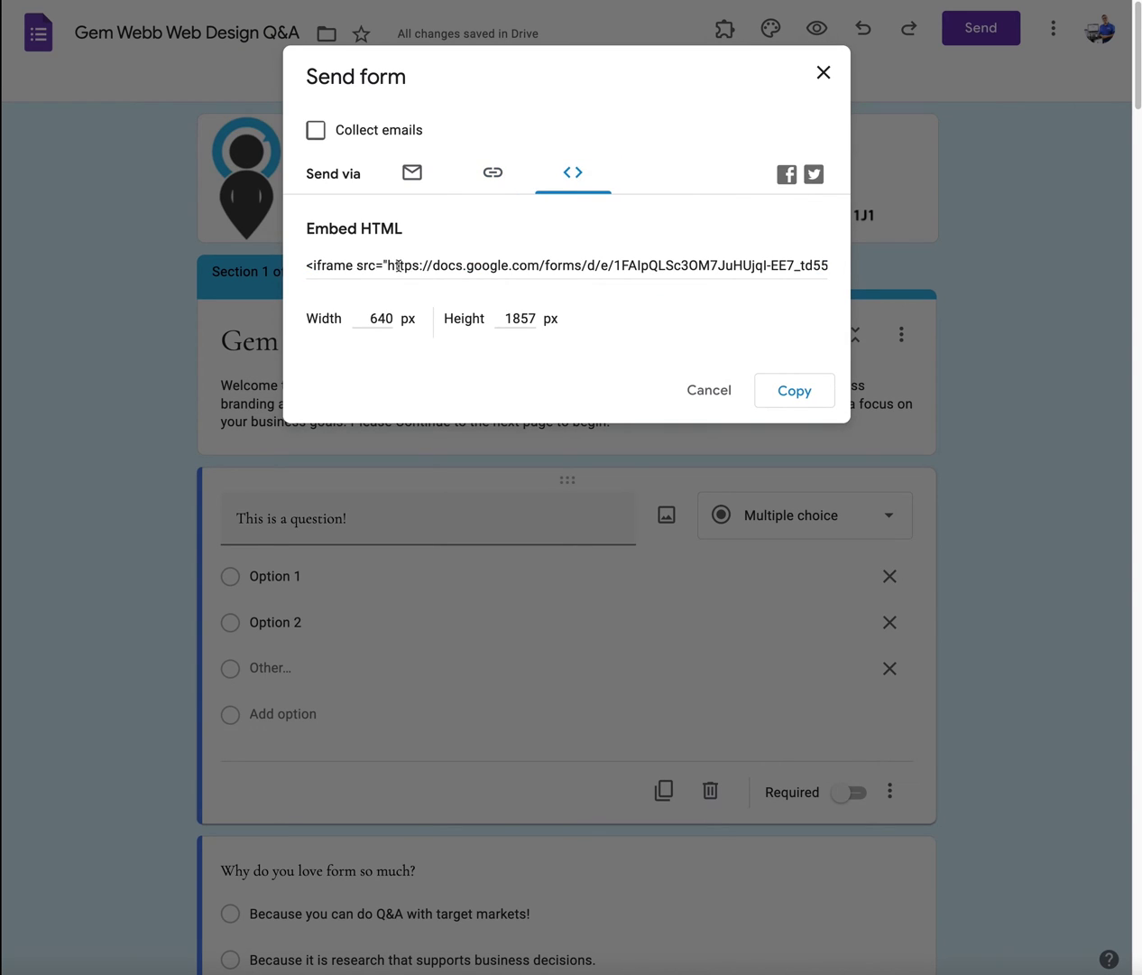
# Step: Select the 640 by 1857 px iframe code in the Embed HTML field
pyautogui.moveTo(398, 265); pyautogui.dragTo(587, 265)
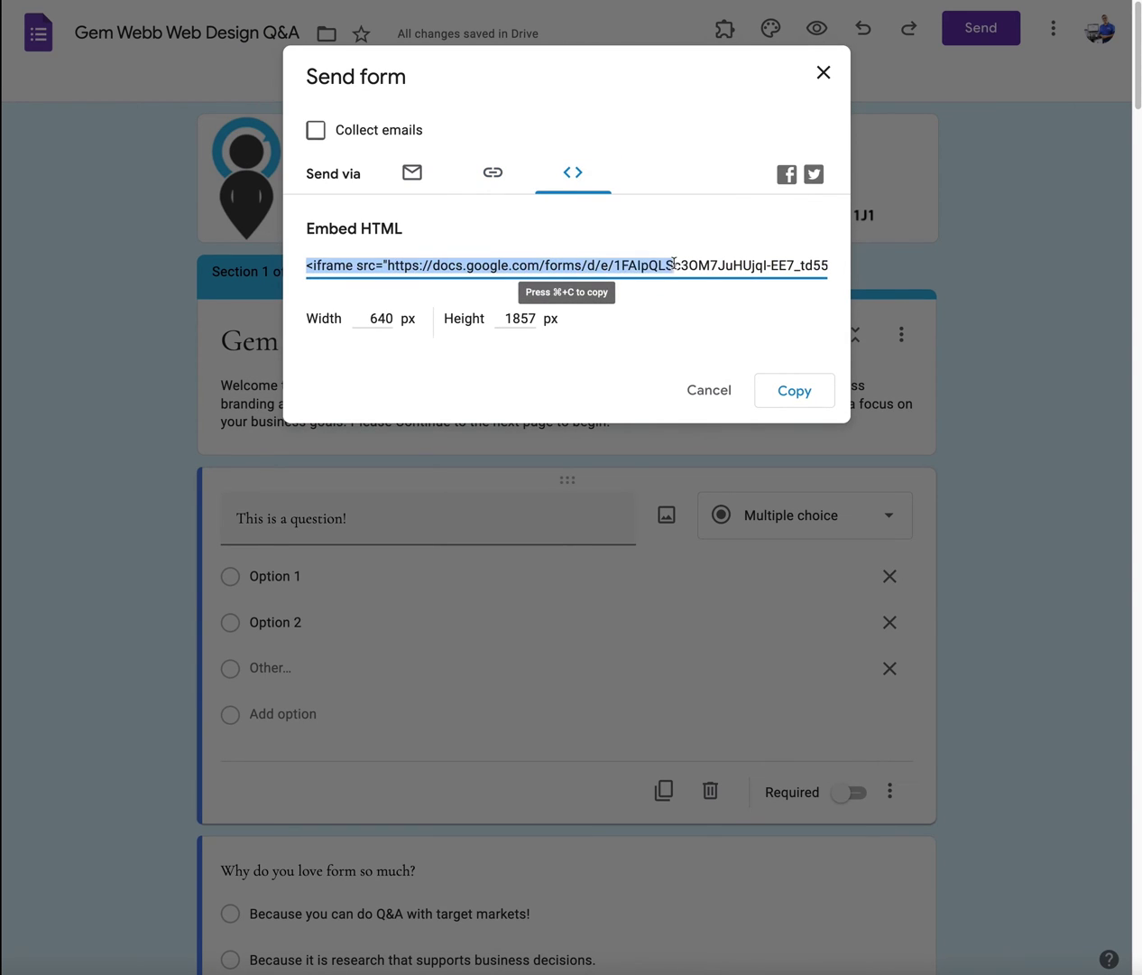
pyautogui.moveTo(675, 263); pyautogui.dragTo(812, 264)
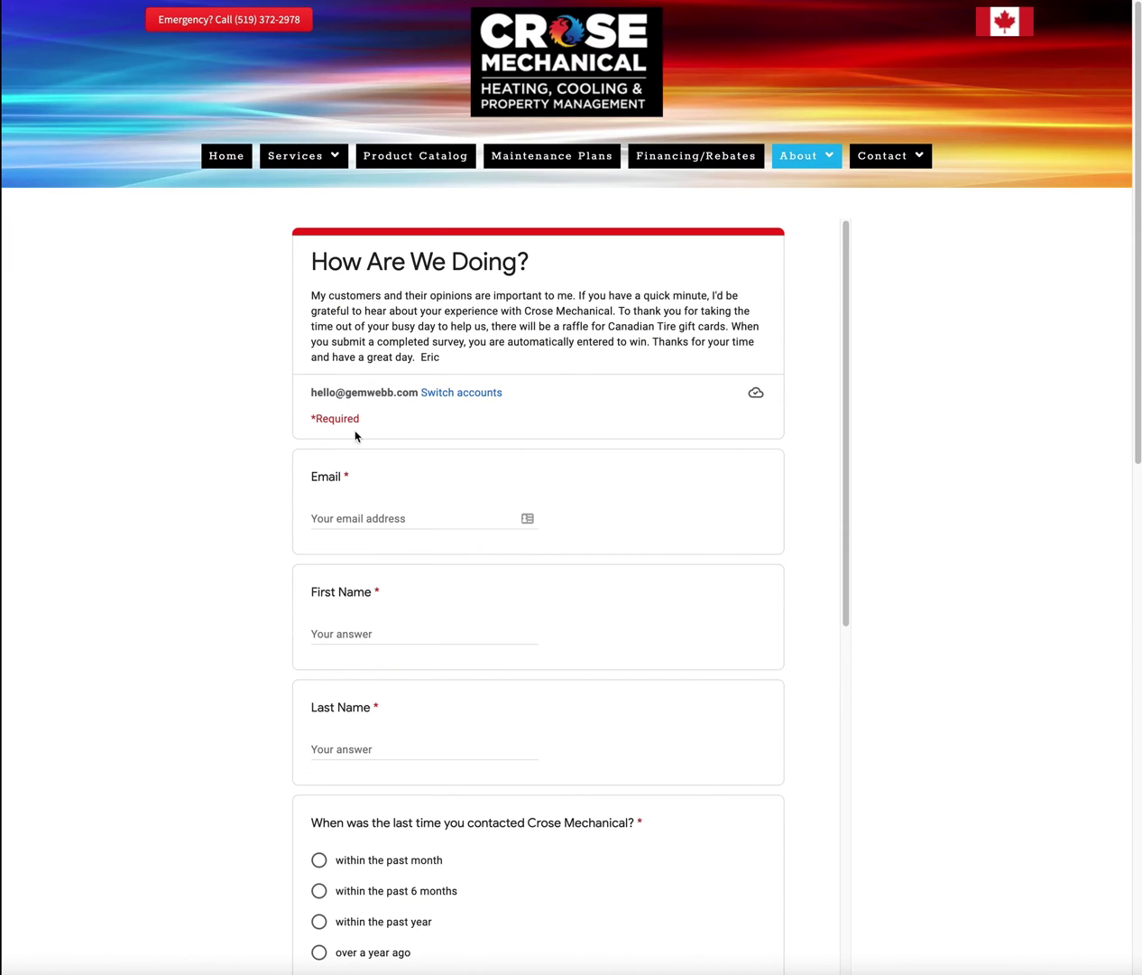
# Step: Scroll through the embedded How Are We Doing? survey on the Crose Mechanical page and back up
pyautogui.scroll(-5, 350, 494)
pyautogui.scroll(-5, 348, 493)
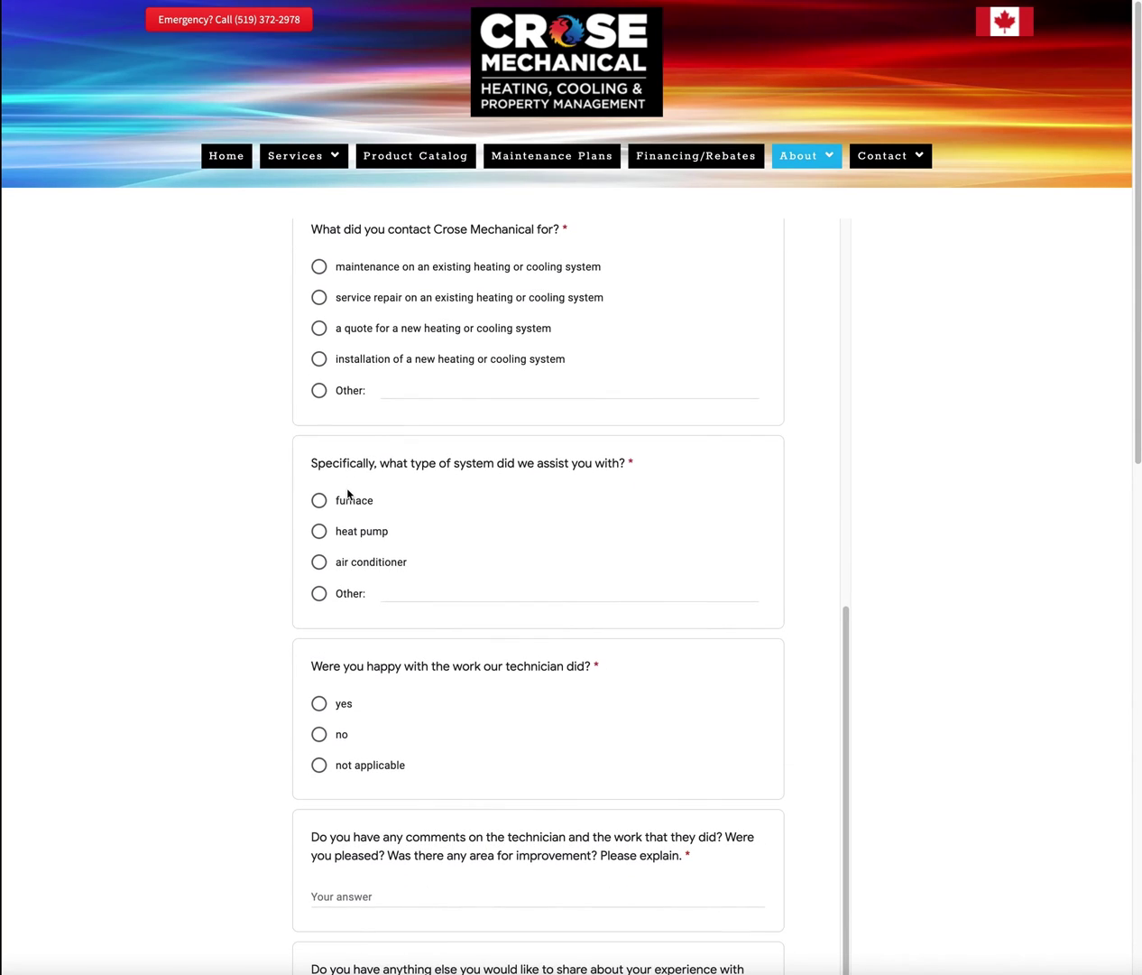
pyautogui.scroll(15, 349, 493)
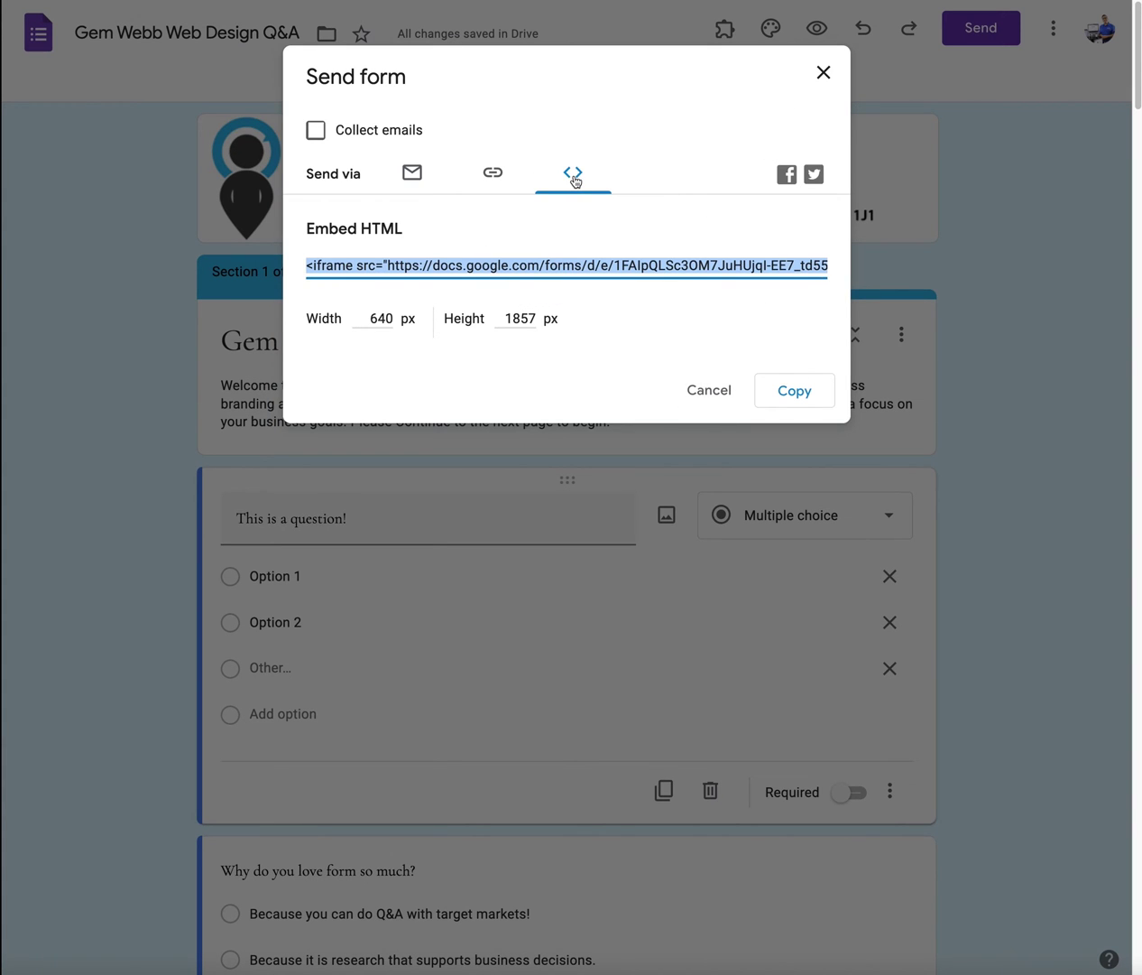
# Step: Switch the Send form dialog back to the Email option
pyautogui.click(414, 177)
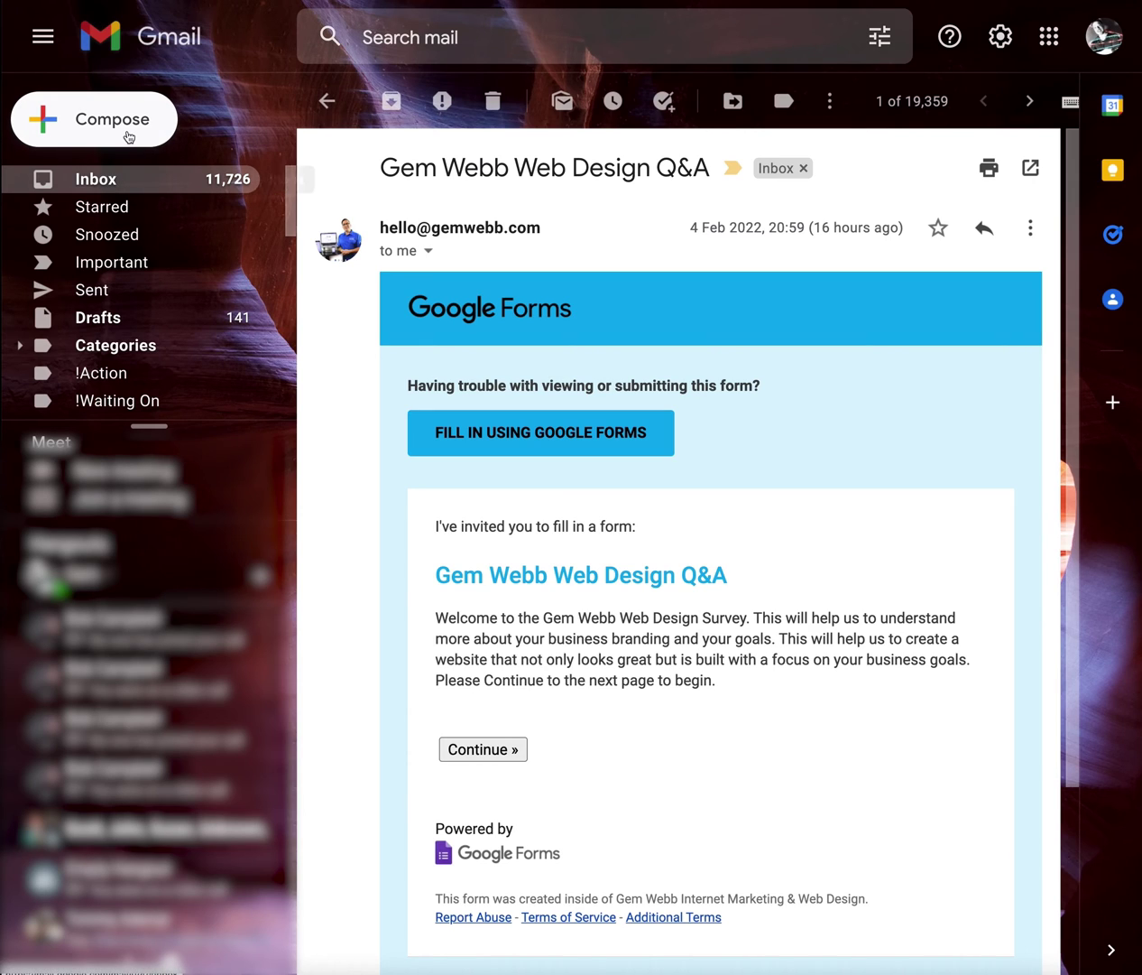
# Step: Open the received Gem Webb Web Design Q&A email from the inbox and start a reply
pyautogui.click(117, 180)
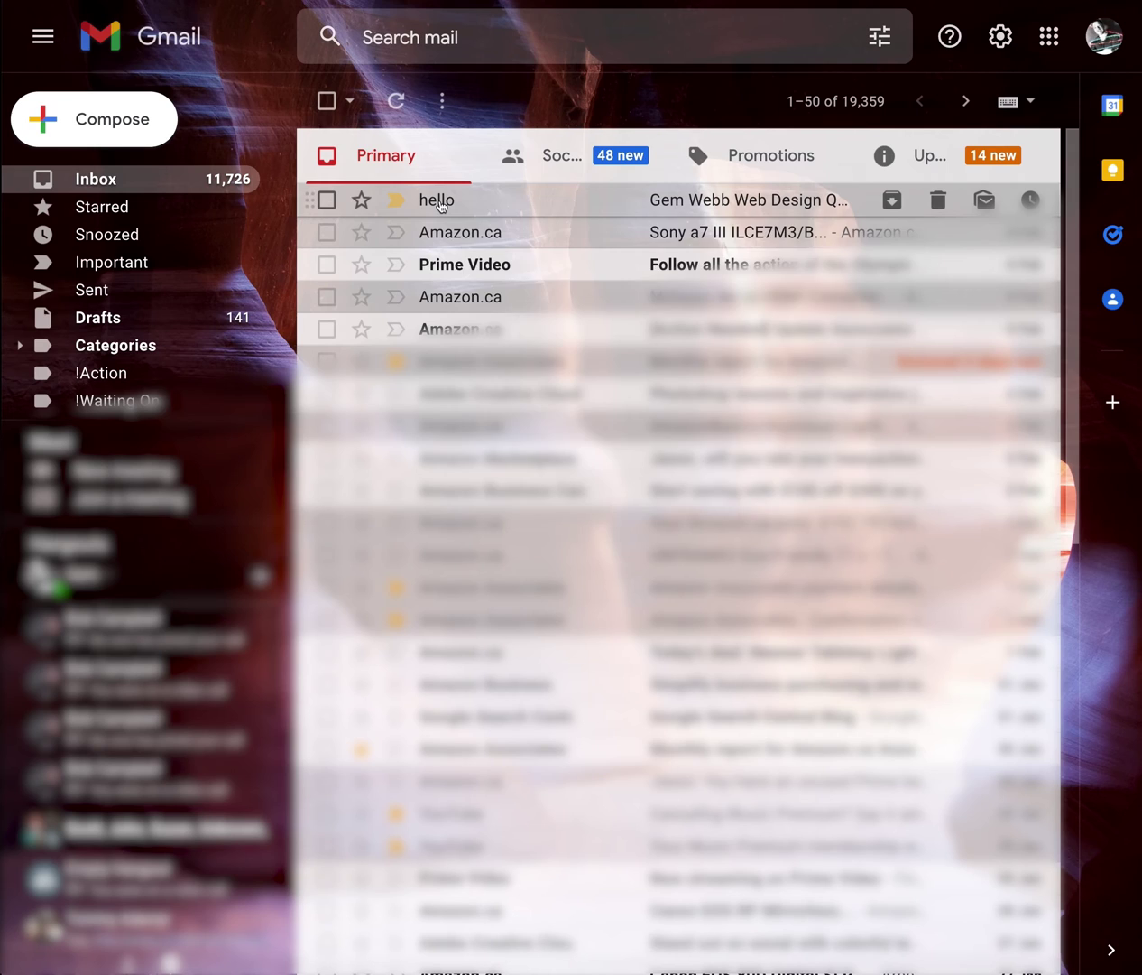
pyautogui.moveTo(442, 206)
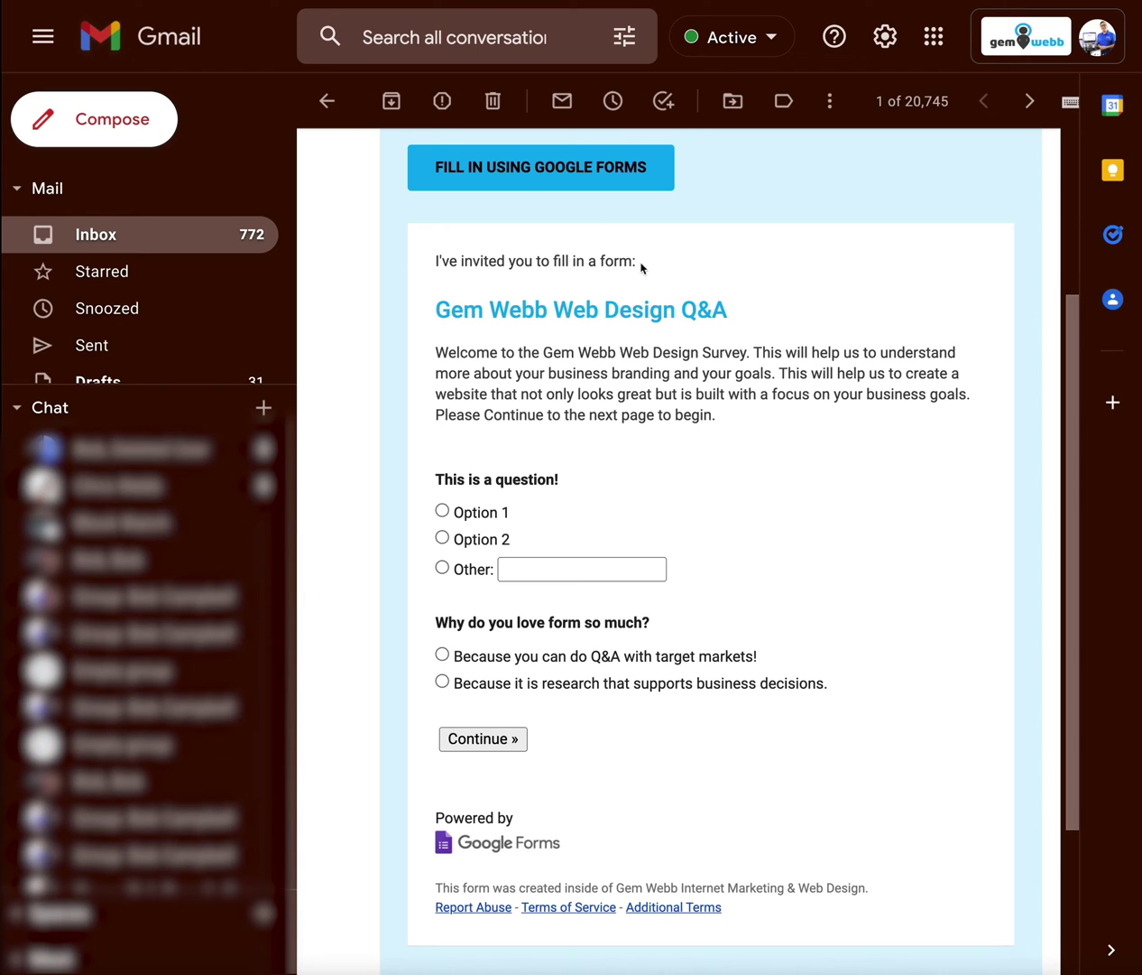
pyautogui.click(104, 228)
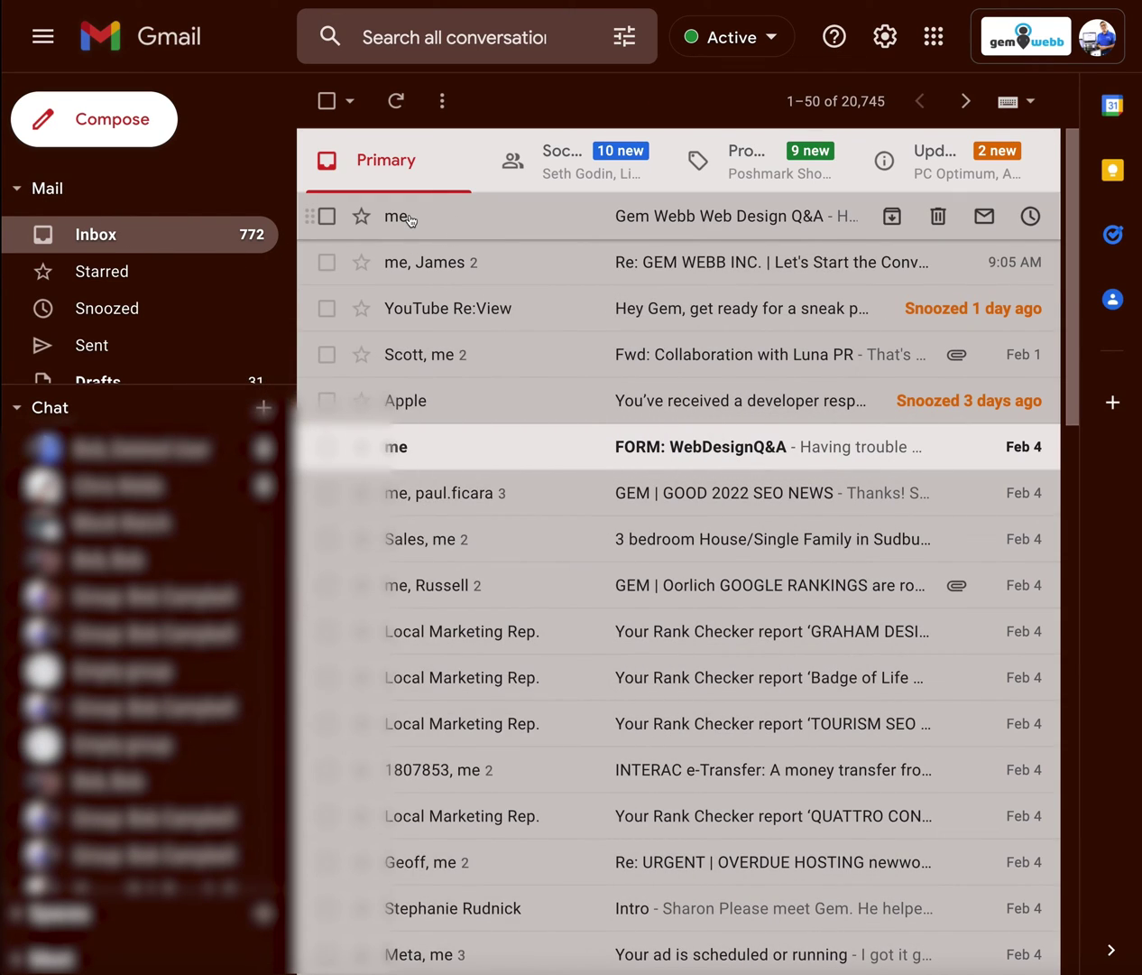
pyautogui.click(409, 217)
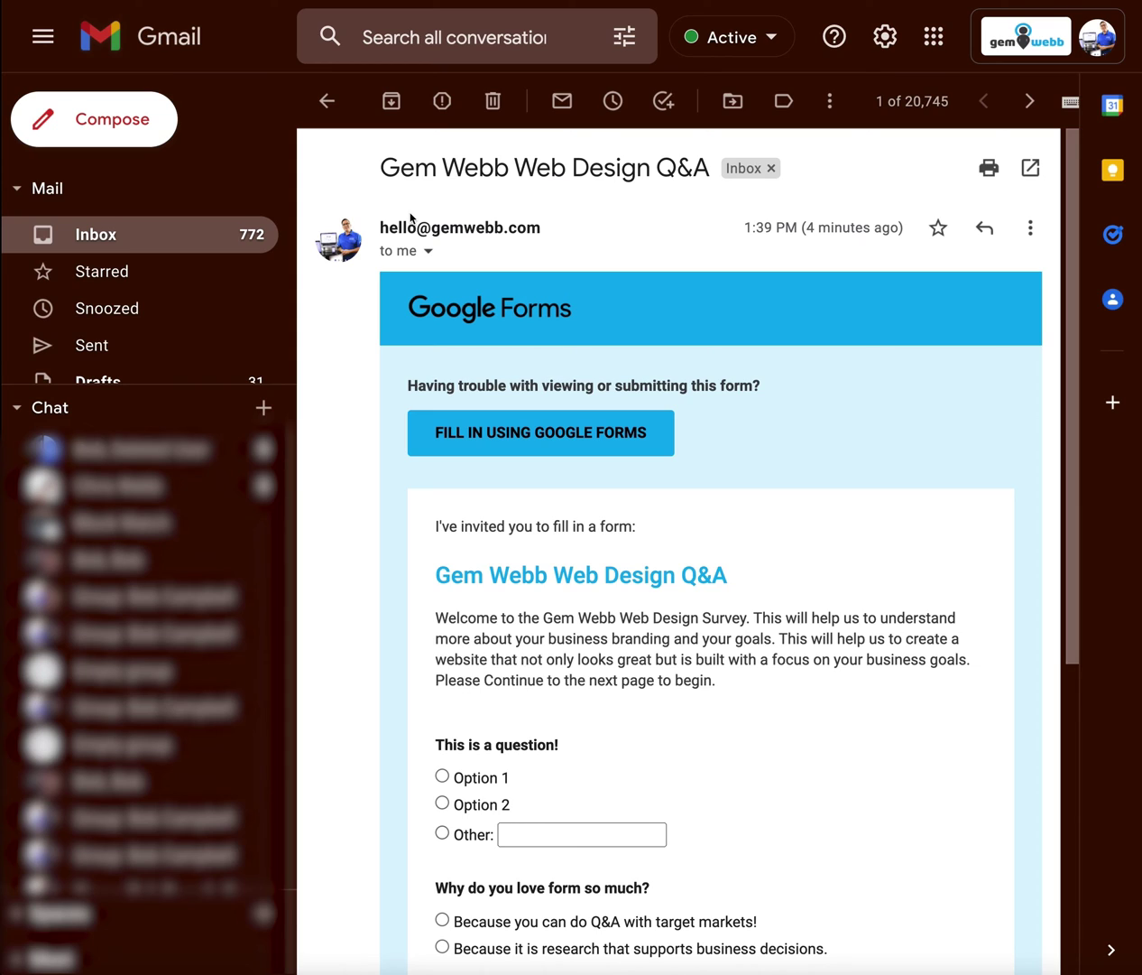
pyautogui.click(985, 231)
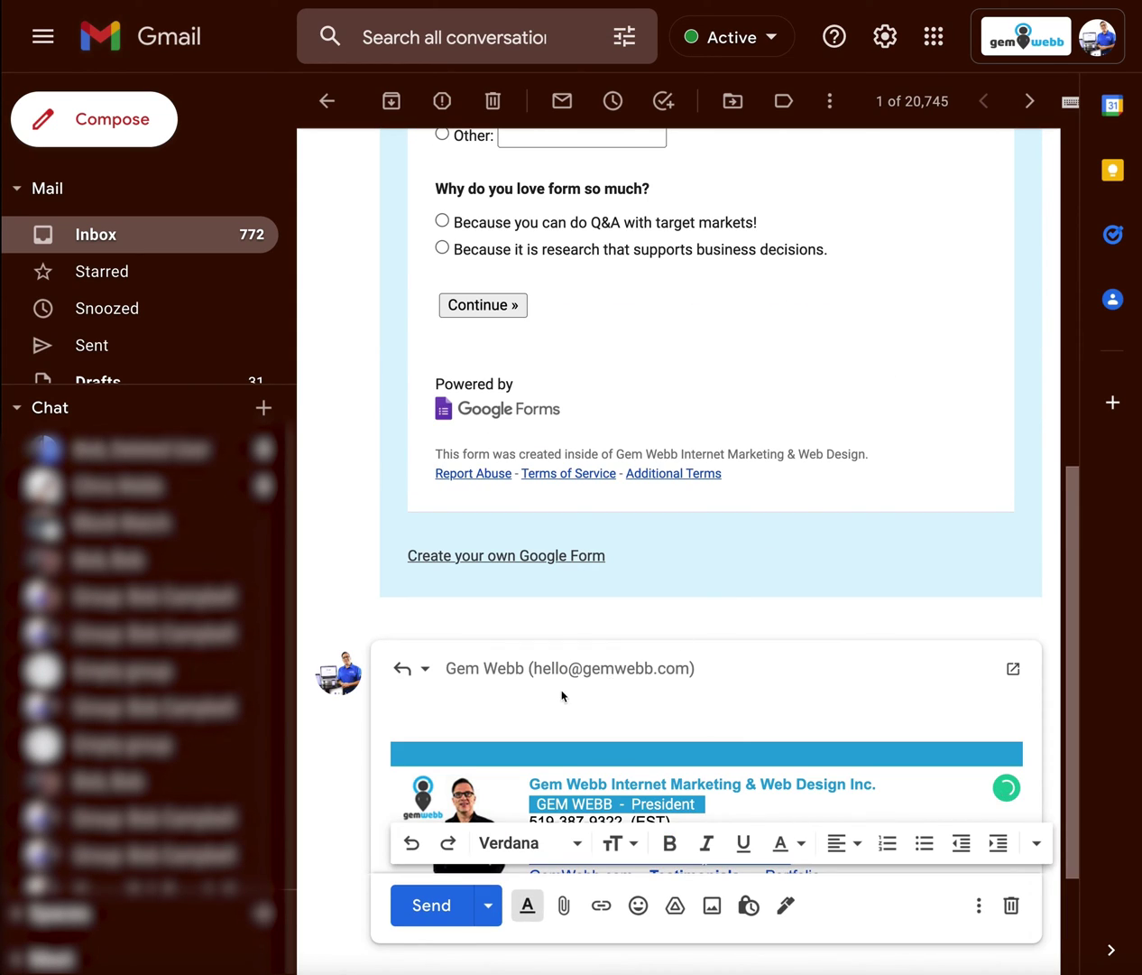
# Step: Delete the reply's signature and the quoted message's header line
pyautogui.moveTo(461, 483); pyautogui.dragTo(465, 705)
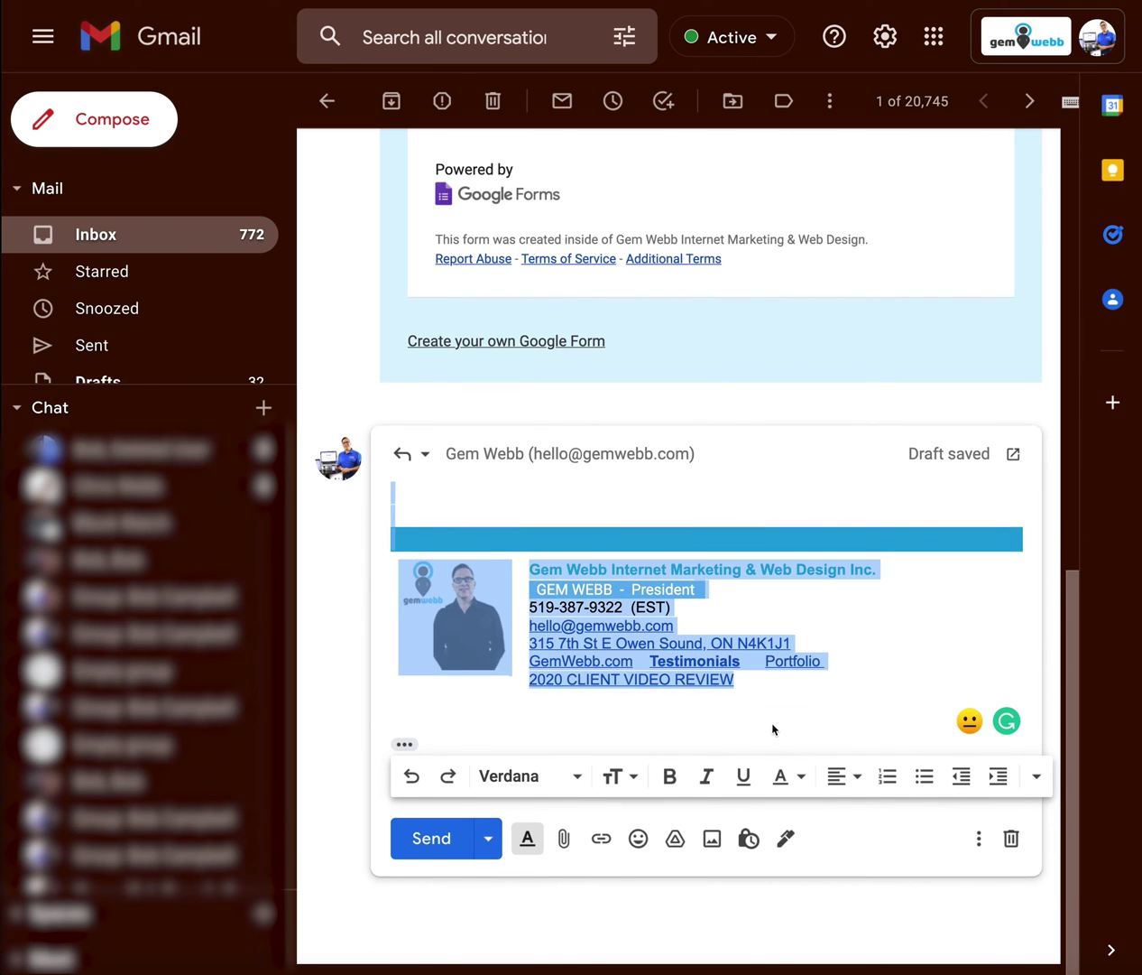
pyautogui.press('BackSpace')
pyautogui.click(404, 744)
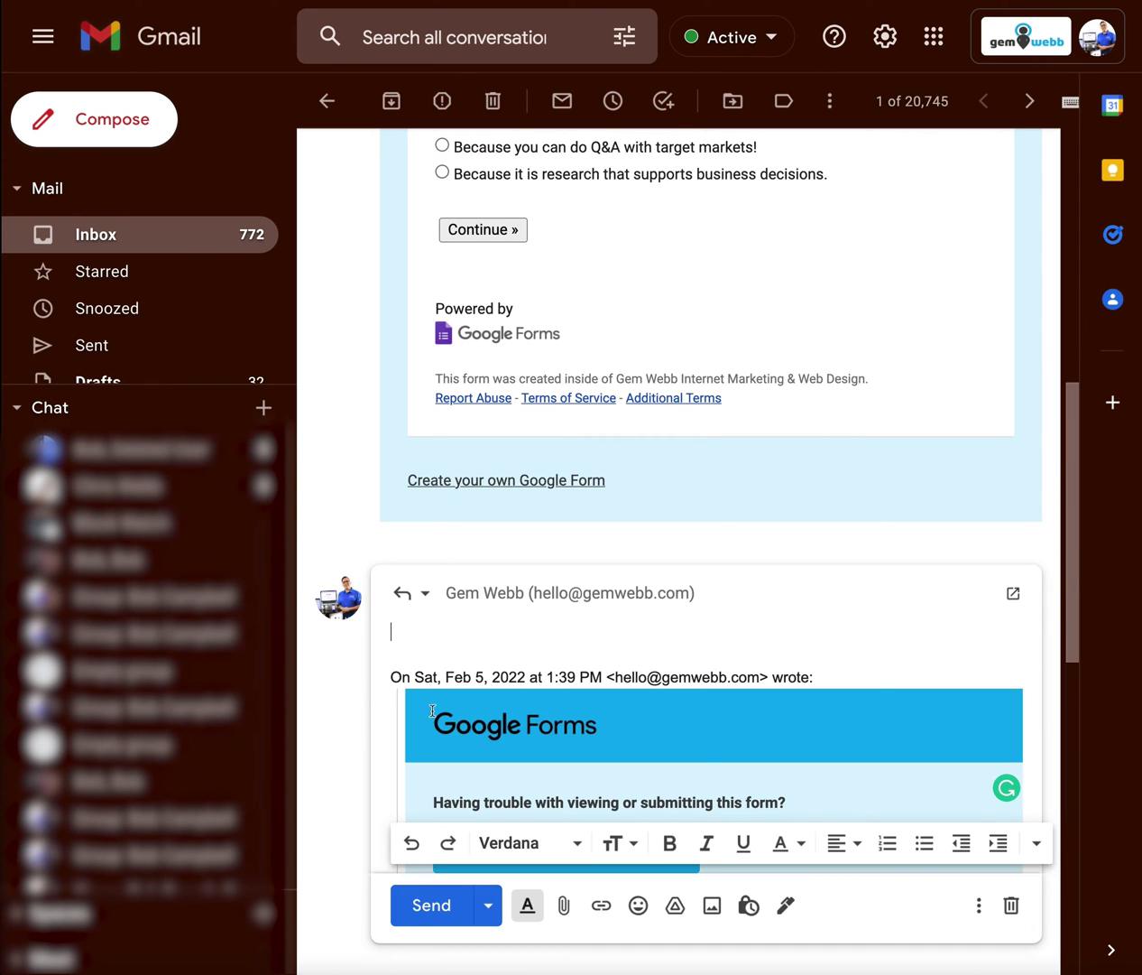
pyautogui.scroll(-3, 510, 645)
pyautogui.moveTo(813, 491); pyautogui.dragTo(434, 441)
pyautogui.press('BackSpace')
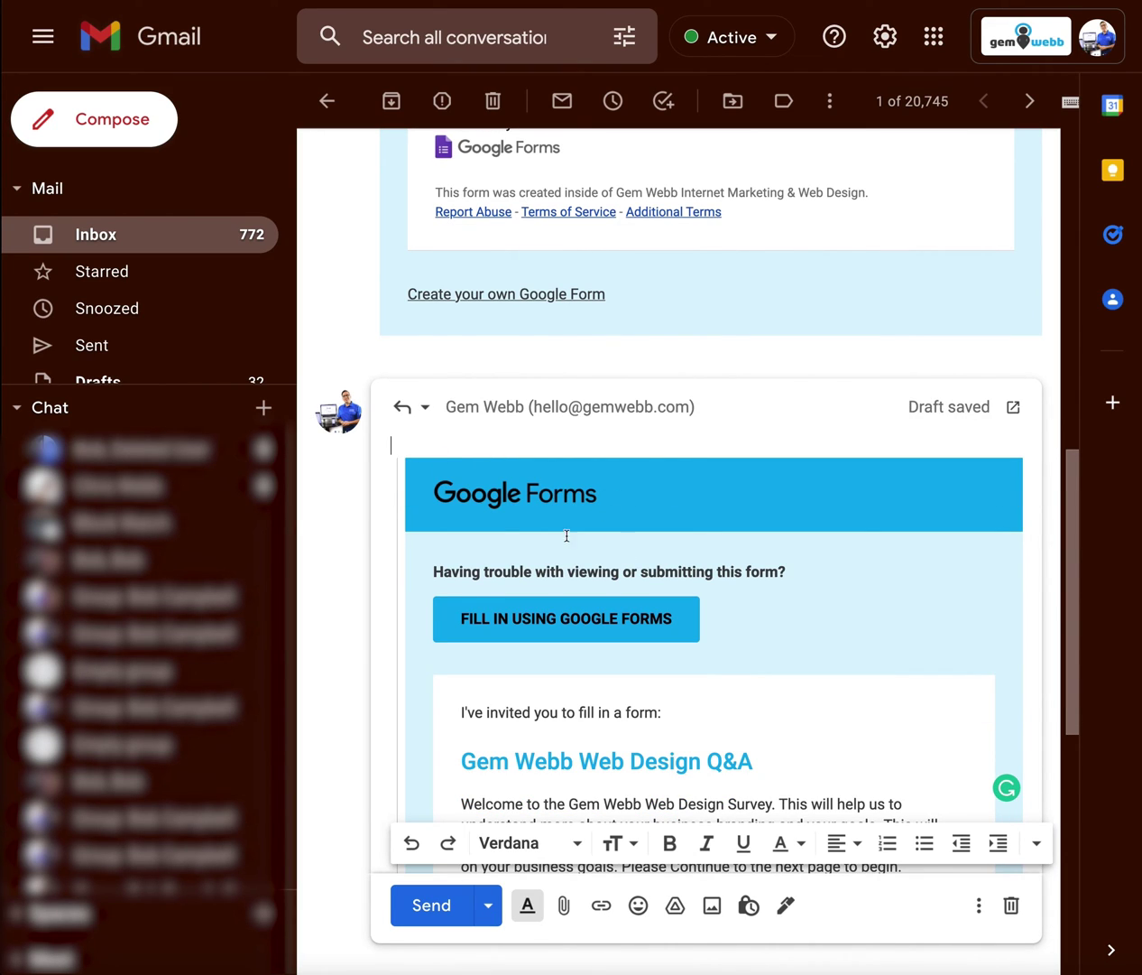
# Step: Remove the Google Forms banner, the Having trouble line and the FILL IN USING GOOGLE FORMS button, then type a Hello greeting
pyautogui.moveTo(637, 495); pyautogui.dragTo(442, 483)
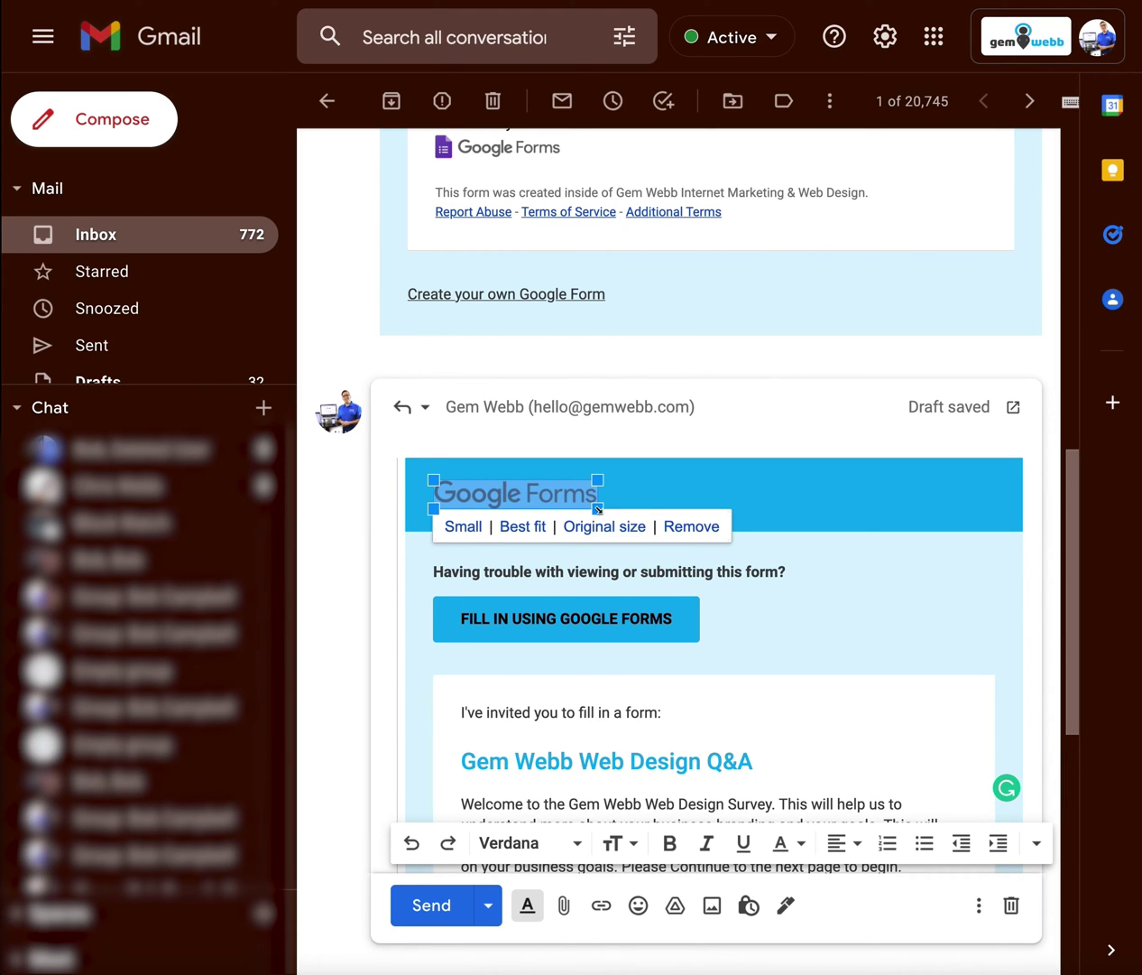
pyautogui.press('BackSpace')
pyautogui.hotkey('shift', 'Down')
pyautogui.hotkey('shift', 'Down')
pyautogui.hotkey('shift', 'Down')
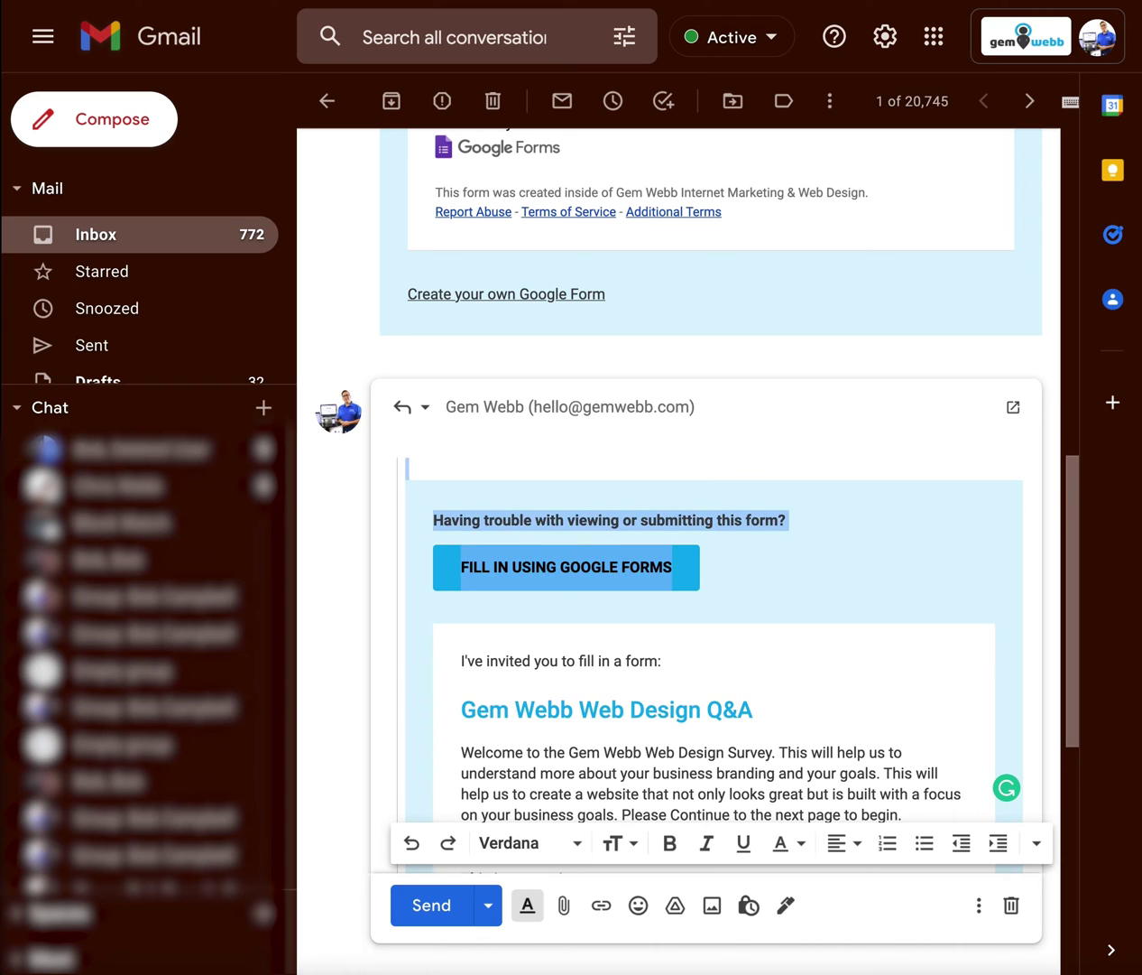
pyautogui.click(597, 520)
pyautogui.moveTo(786, 521); pyautogui.dragTo(432, 521)
pyautogui.press('BackSpace')
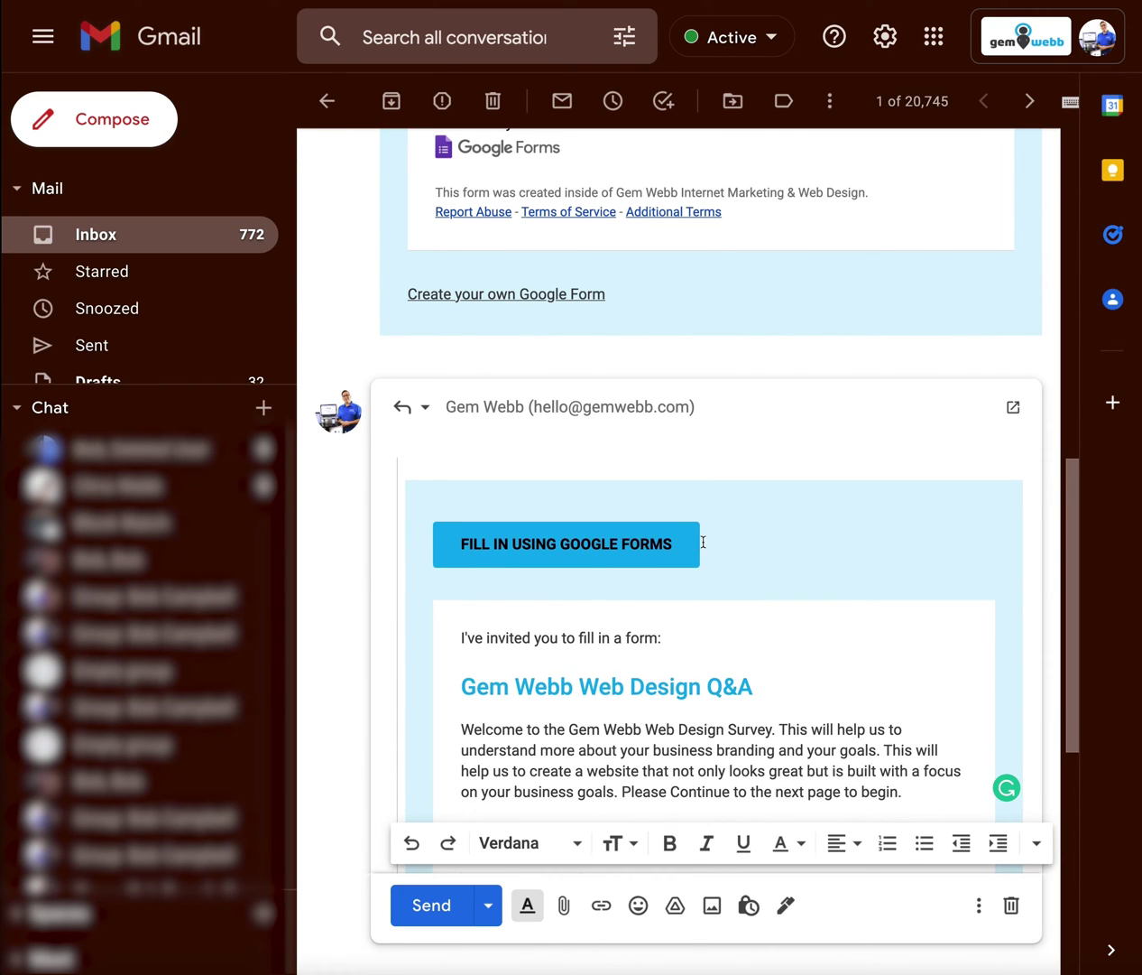
pyautogui.moveTo(695, 543); pyautogui.dragTo(435, 541)
pyautogui.press('BackSpace')
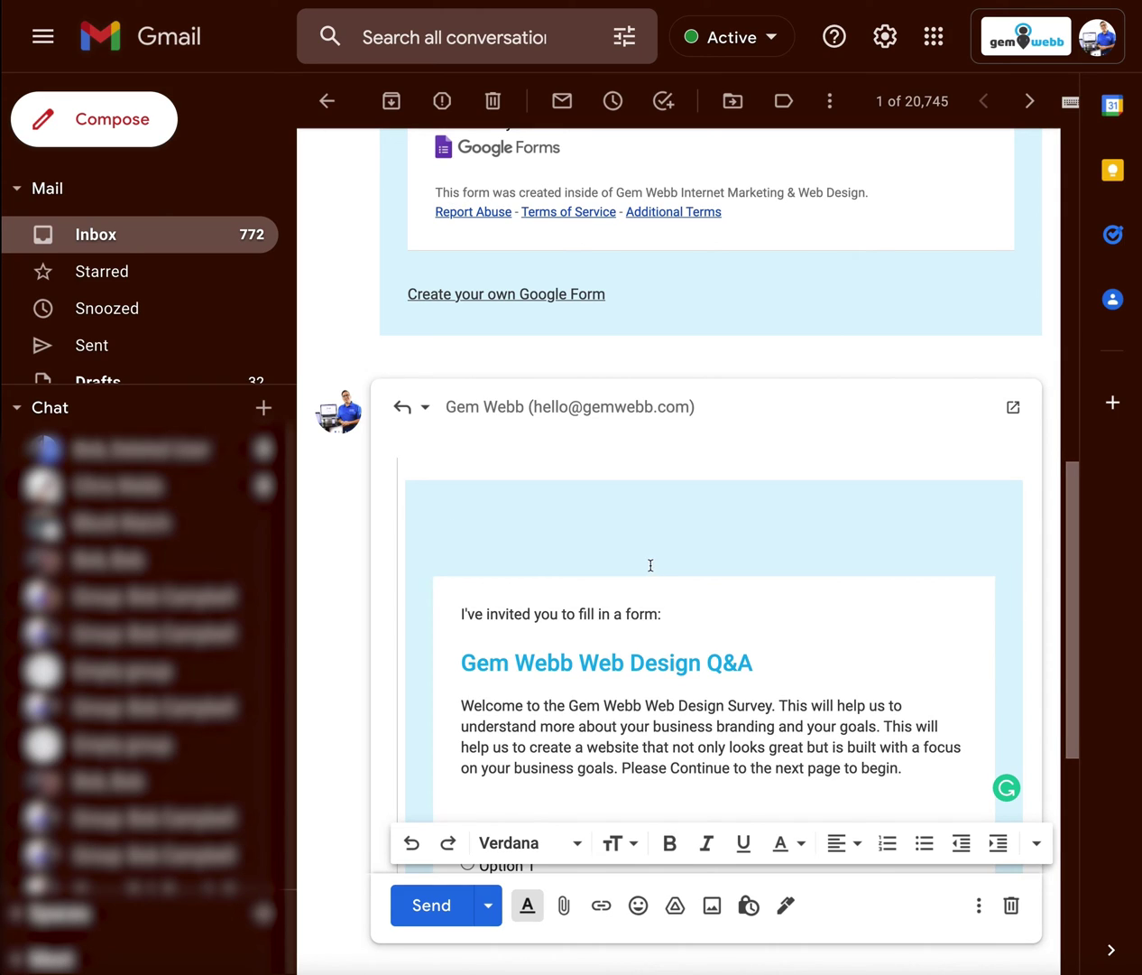
pyautogui.write('Hello,')
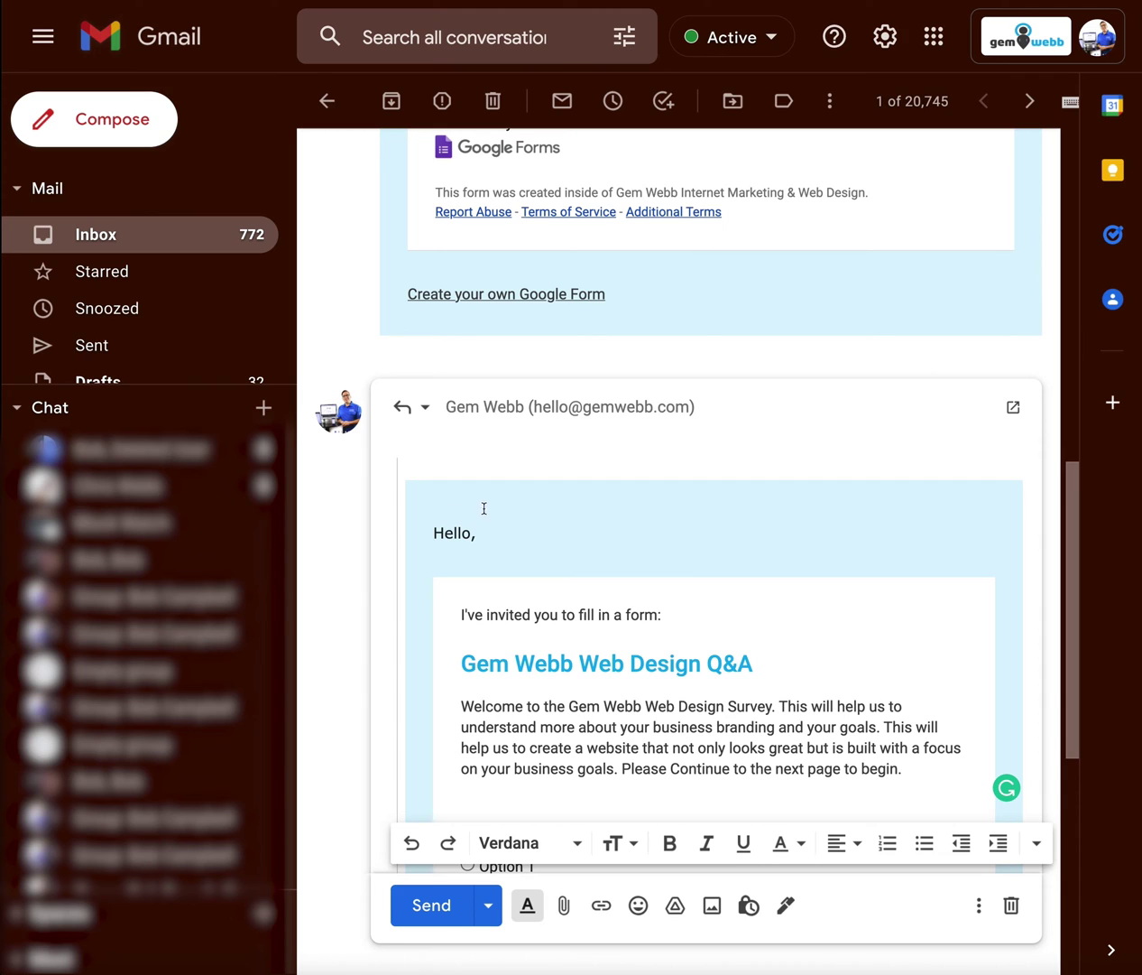
# Step: Select the footer links line and delete the Create your own Google Form line
pyautogui.scroll(-6, 571, 558)
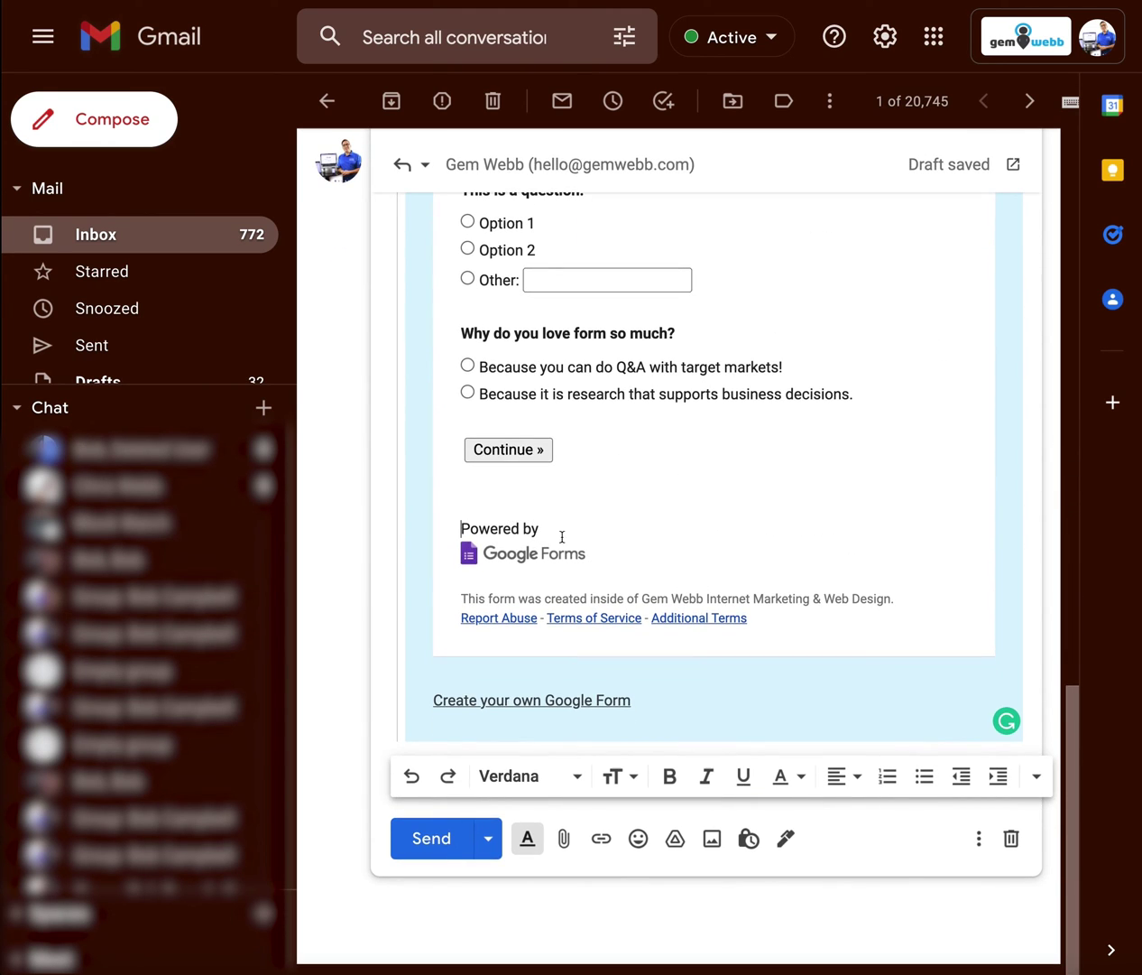
pyautogui.moveTo(766, 618); pyautogui.dragTo(458, 618)
pyautogui.click(702, 605)
pyautogui.moveTo(758, 617); pyautogui.dragTo(462, 621)
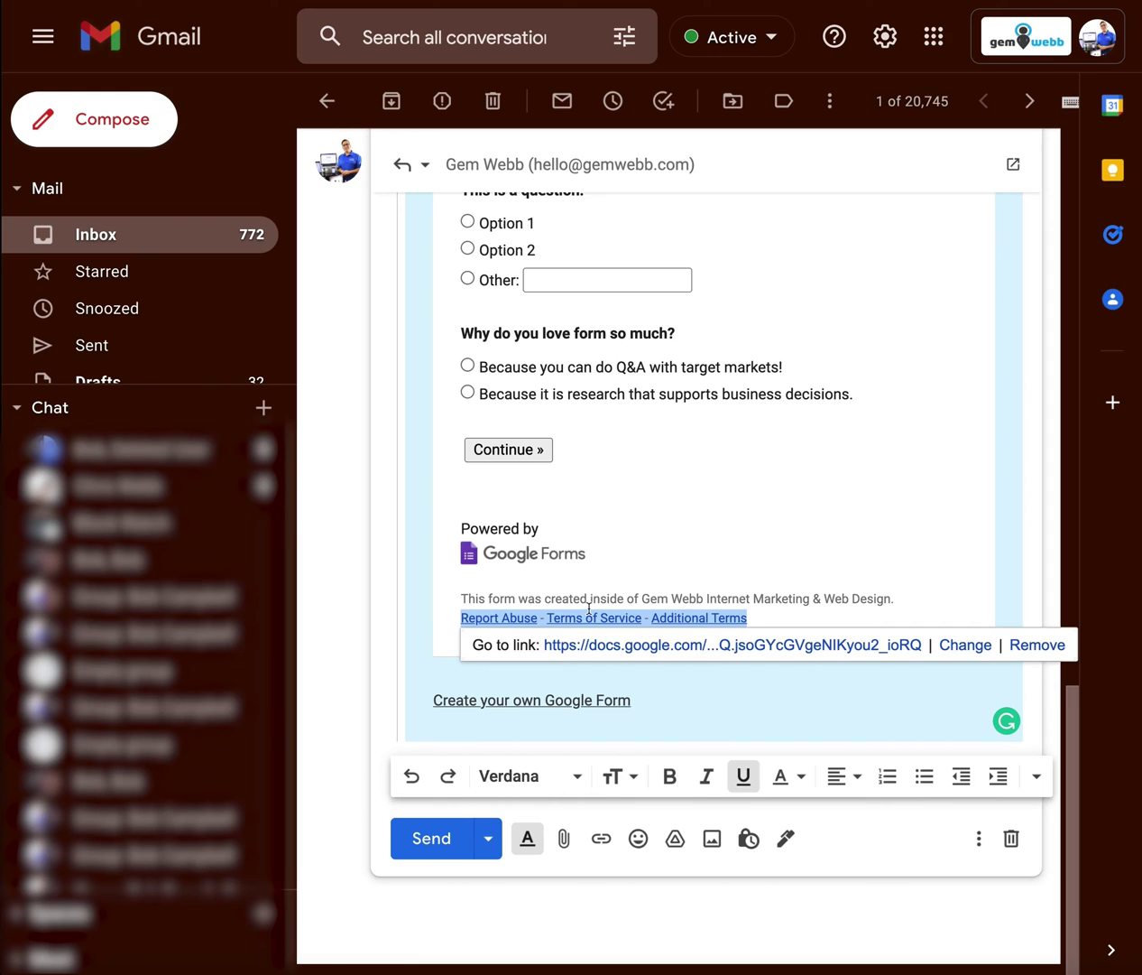
pyautogui.click(512, 584)
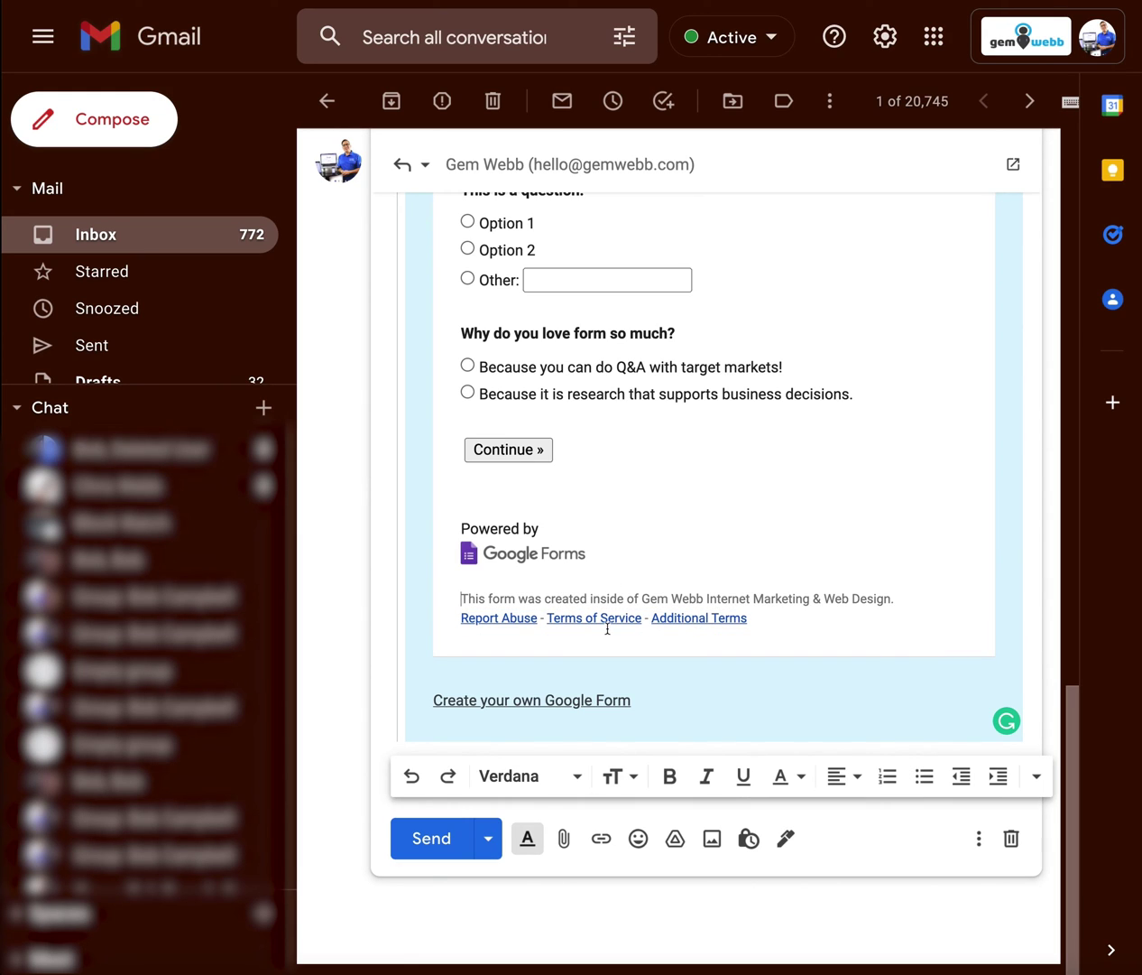
pyautogui.moveTo(560, 681); pyautogui.dragTo(676, 706)
pyautogui.press('BackSpace')
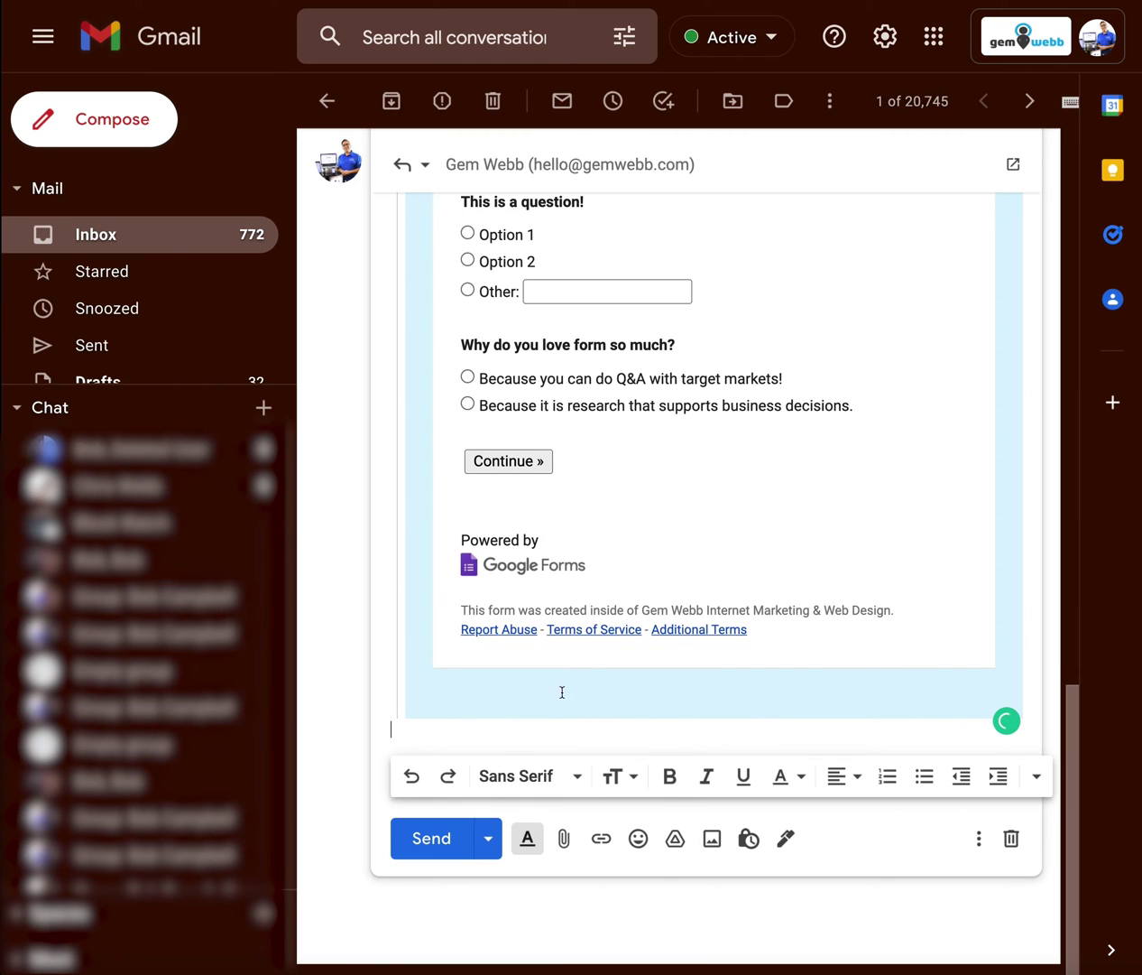
# Step: Type the footer 'PHONE - NUMBER WEBSITE -' and add the dash between PHONE and NUMBER
pyautogui.write('PHONE')
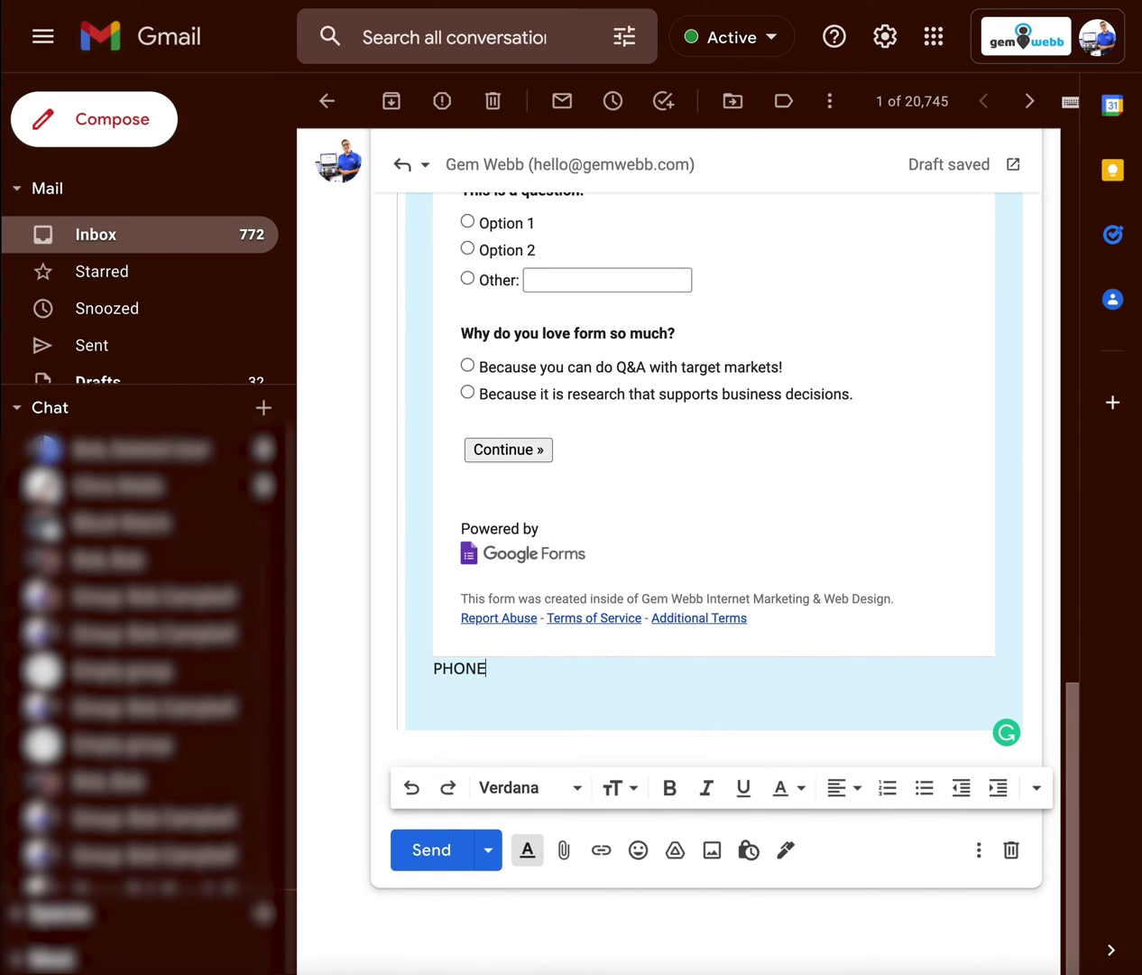
pyautogui.write(' - NUMBER WEBSIT')
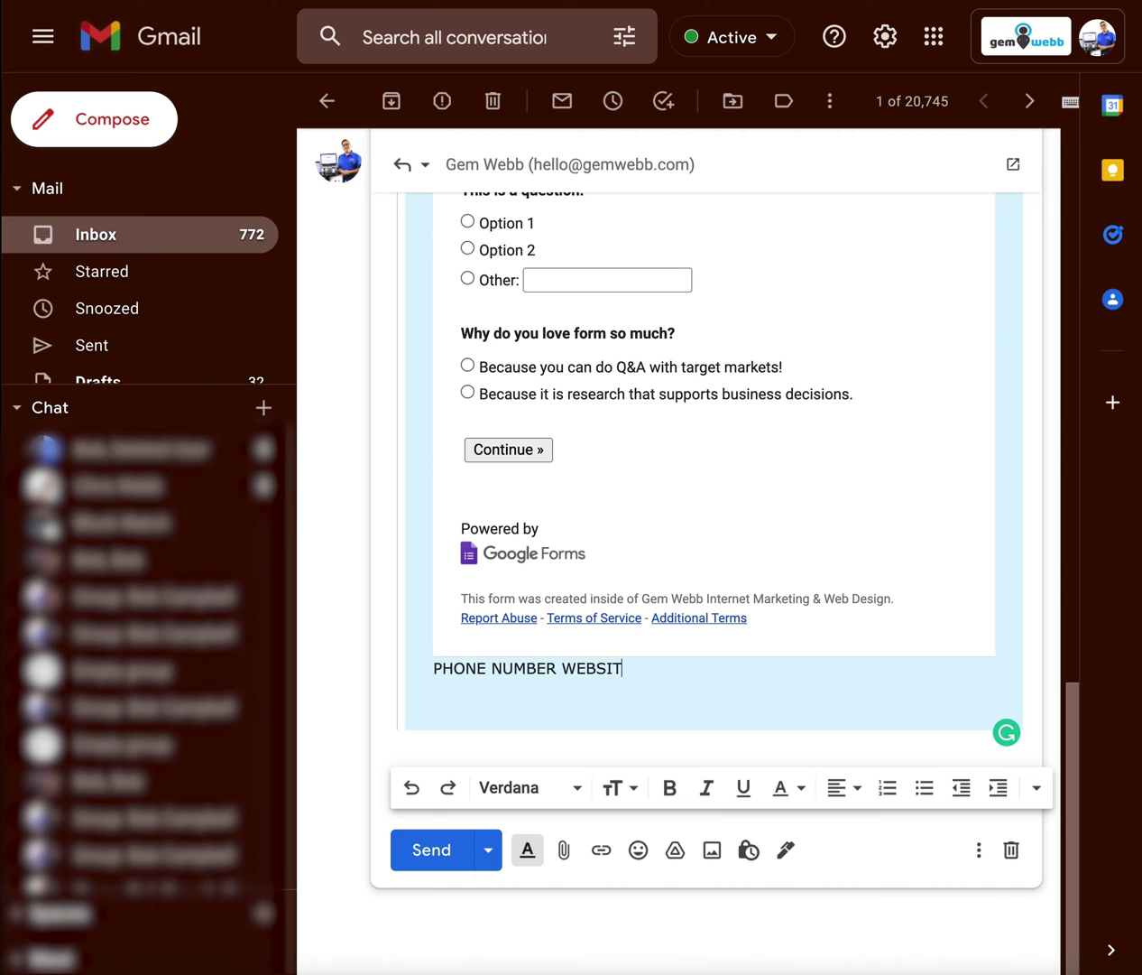
pyautogui.write('E -')
pyautogui.click(491, 668)
pyautogui.write('-')
pyautogui.click(691, 672)
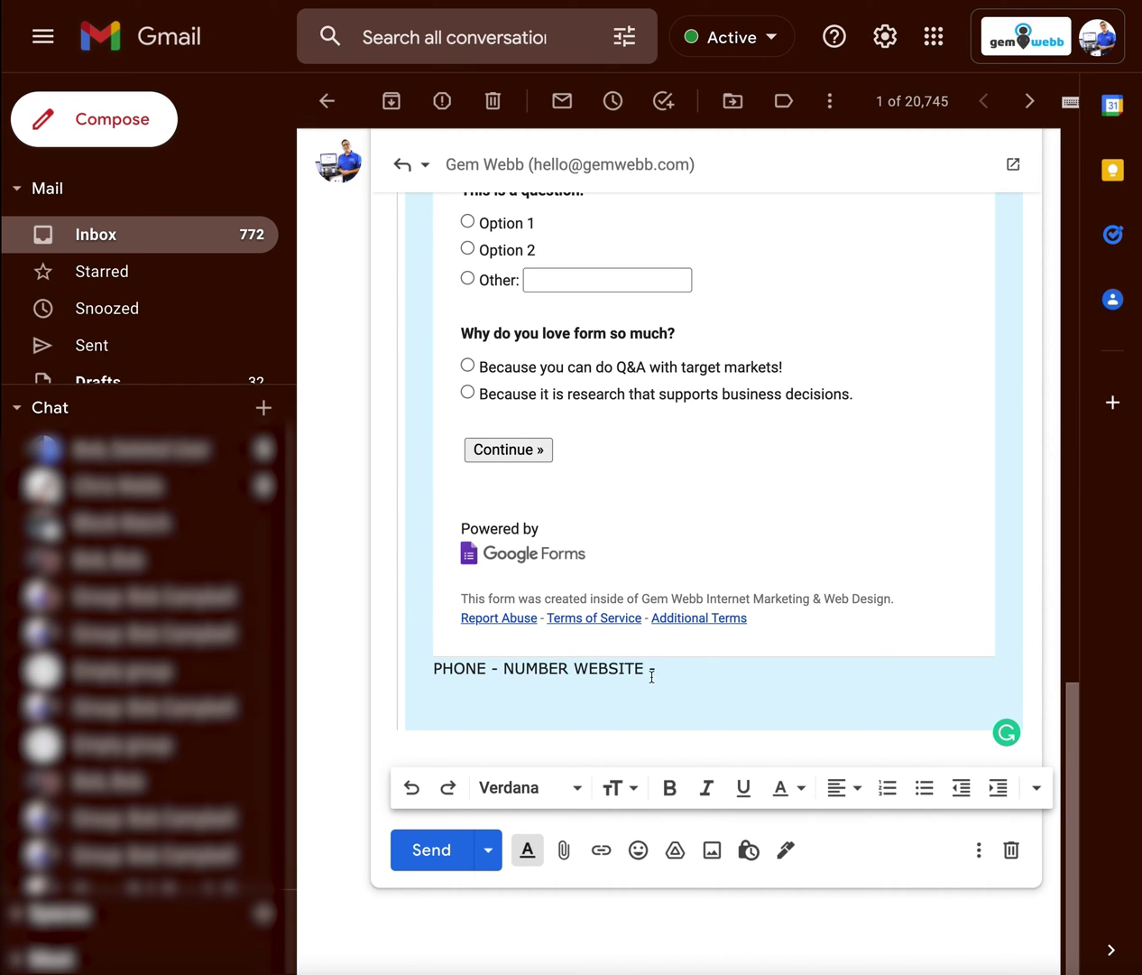
pyautogui.scroll(6, 638, 676)
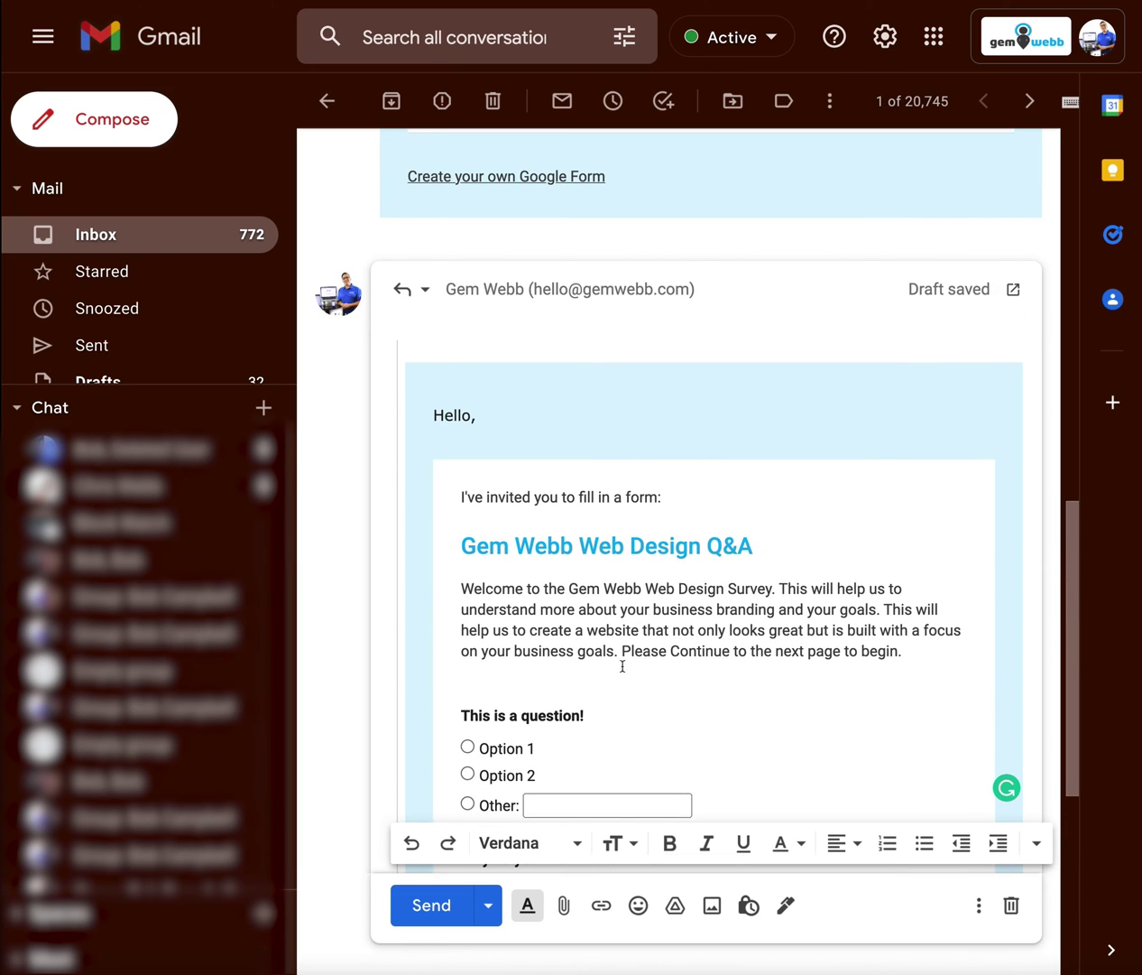
pyautogui.scroll(-1, 726, 579)
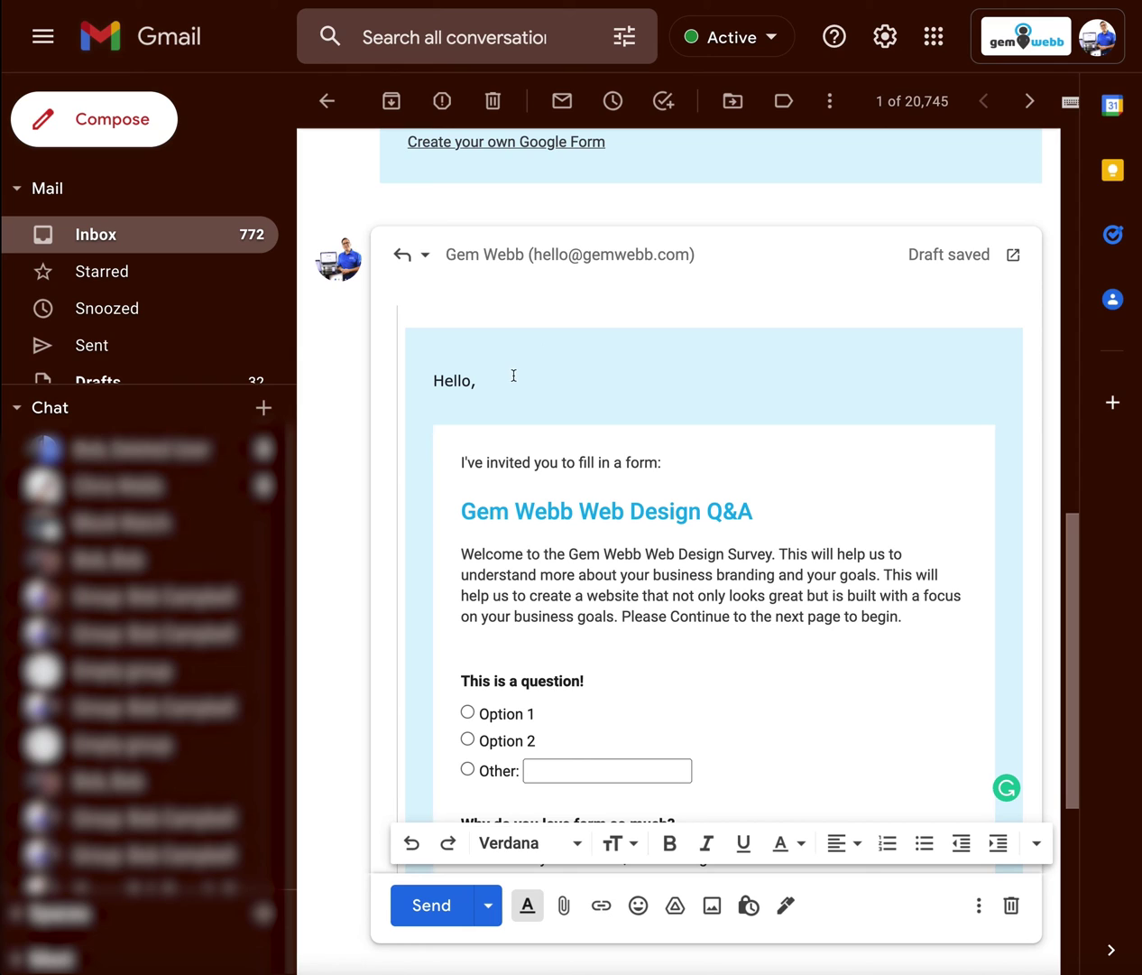
pyautogui.click(512, 376)
pyautogui.scroll(-5, 622, 516)
pyautogui.scroll(-8, 707, 722)
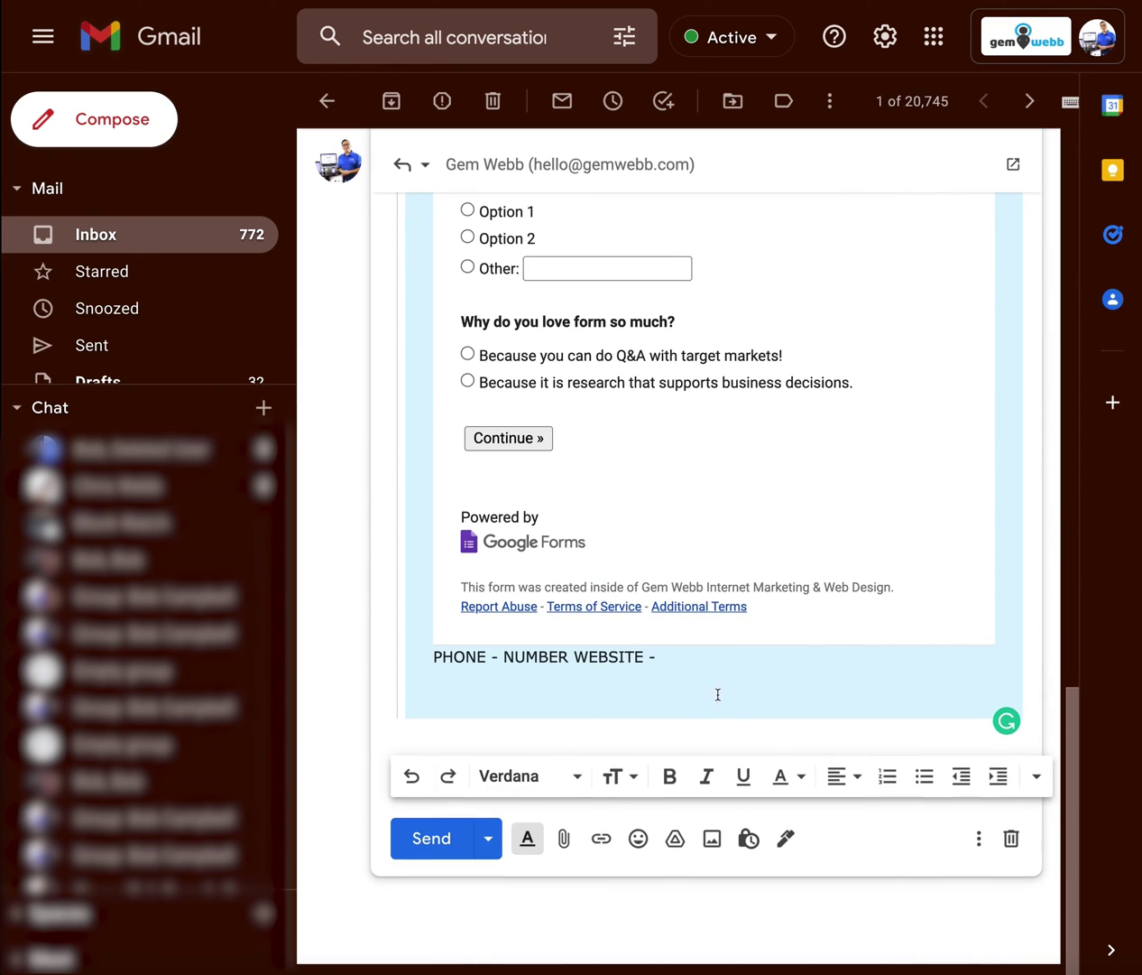
pyautogui.scroll(12, 718, 686)
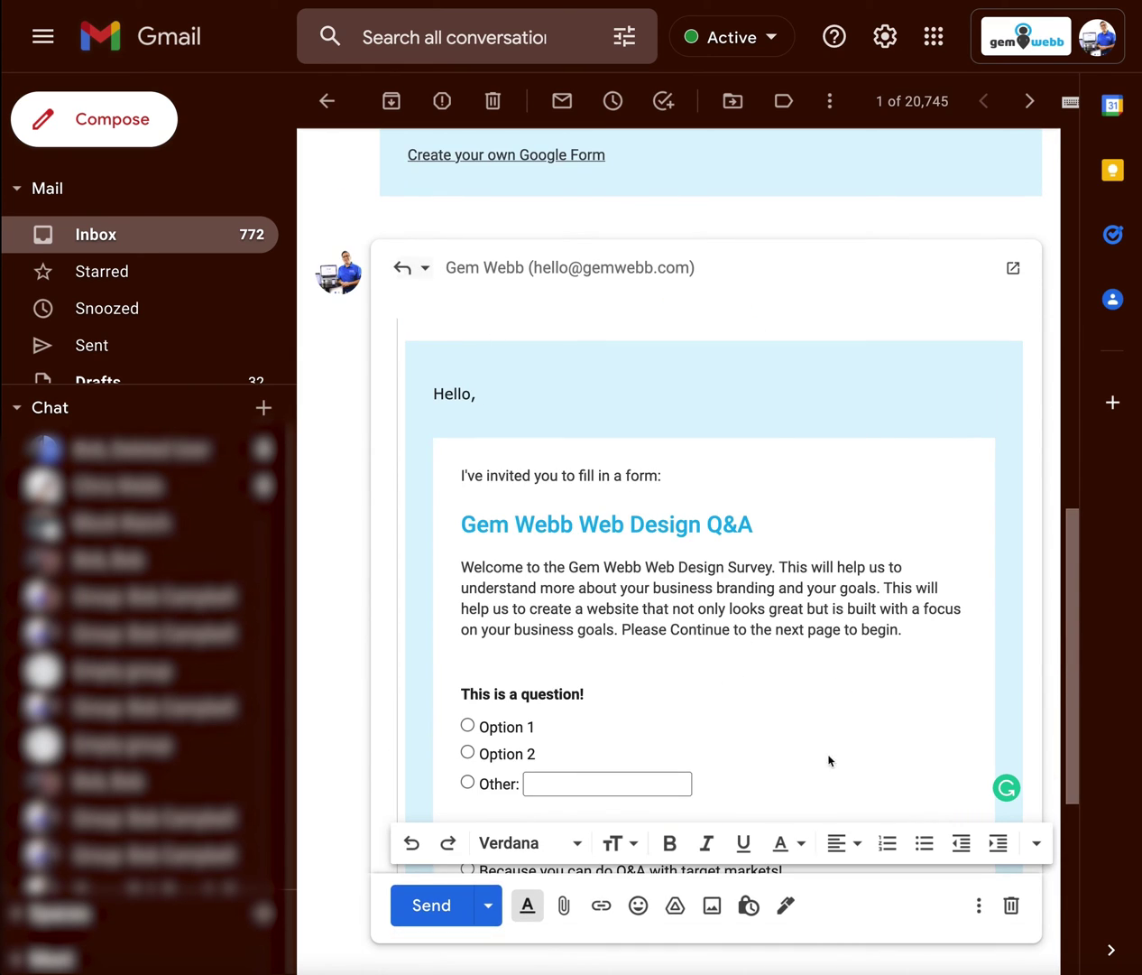
# Step: Edit the reply's subject, replacing 'Re: Gem Webb' with 'FORM:'
pyautogui.click(421, 269)
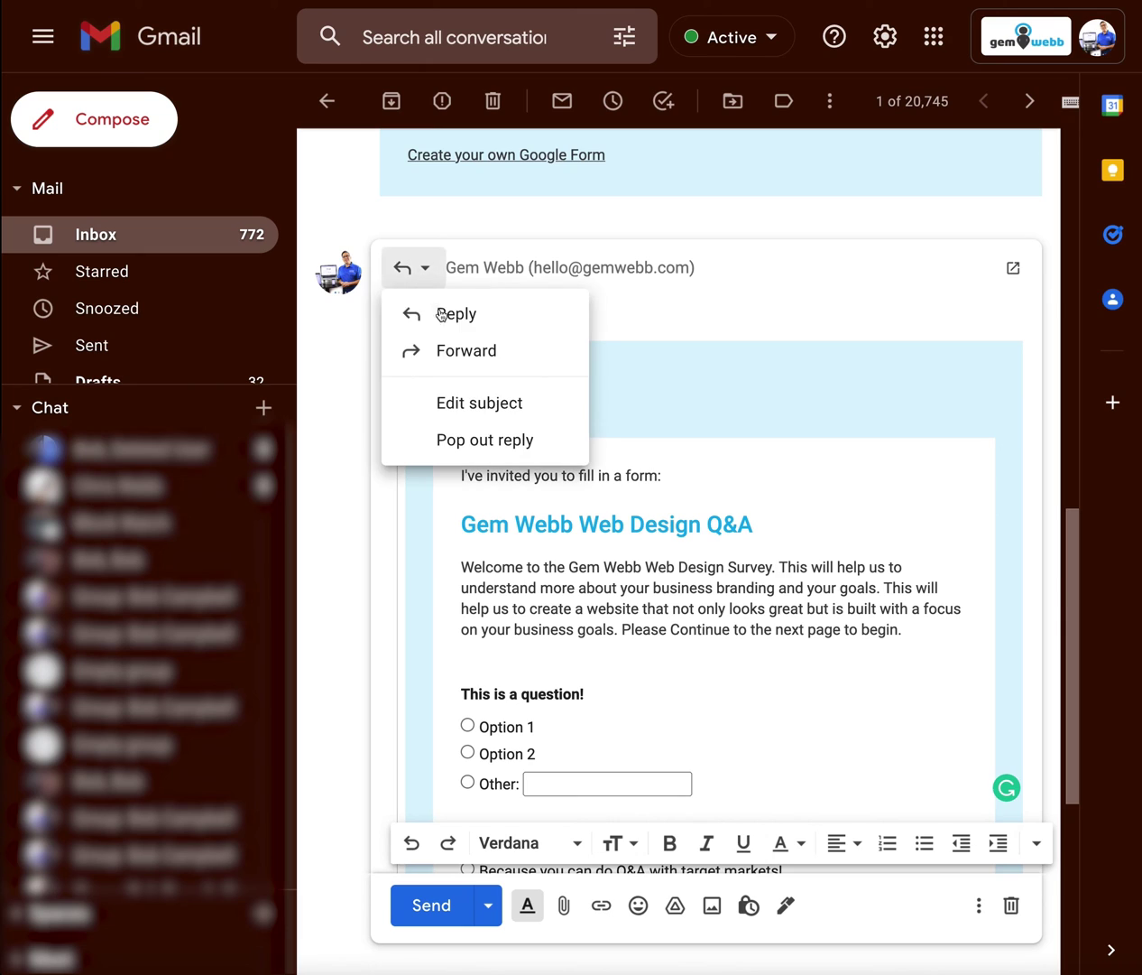
pyautogui.click(461, 397)
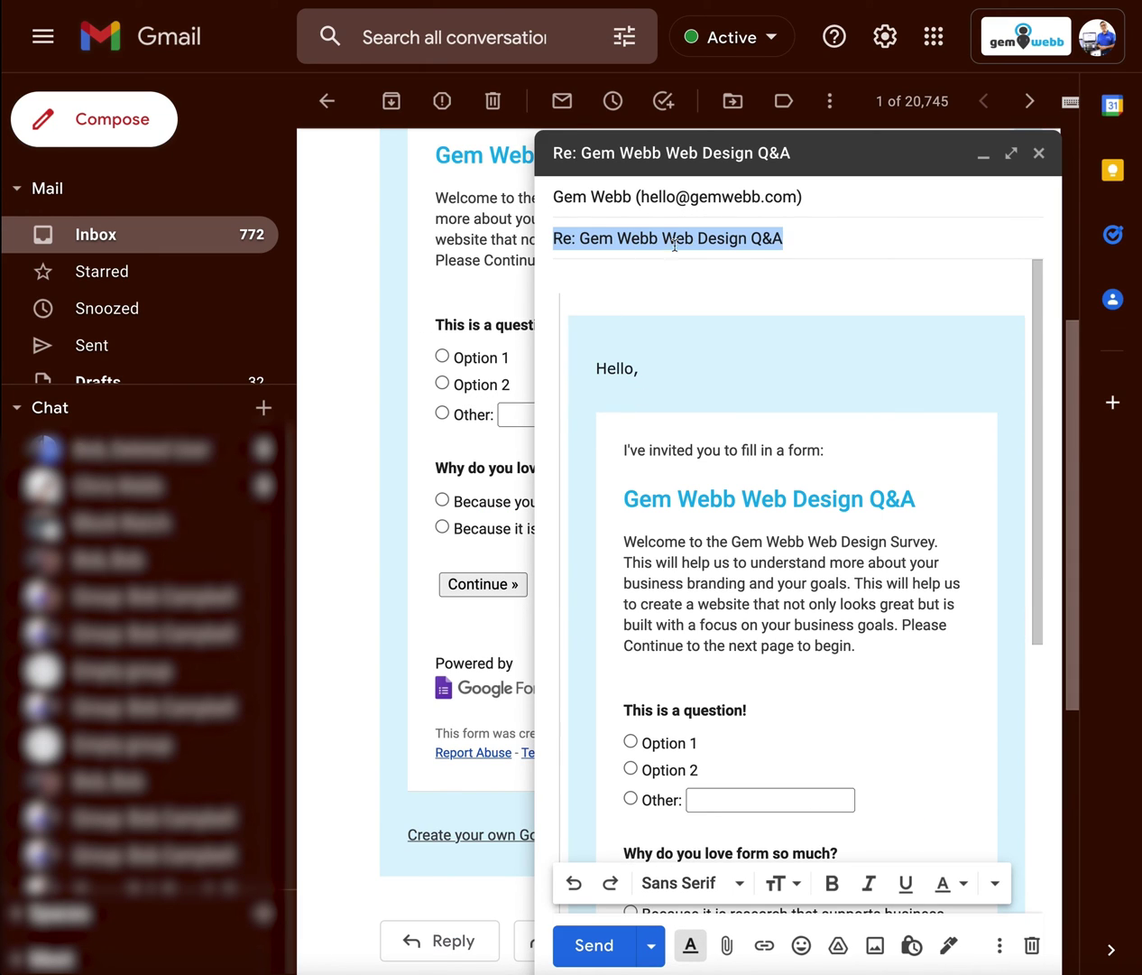
pyautogui.click(675, 240)
pyautogui.moveTo(661, 239); pyautogui.dragTo(451, 221)
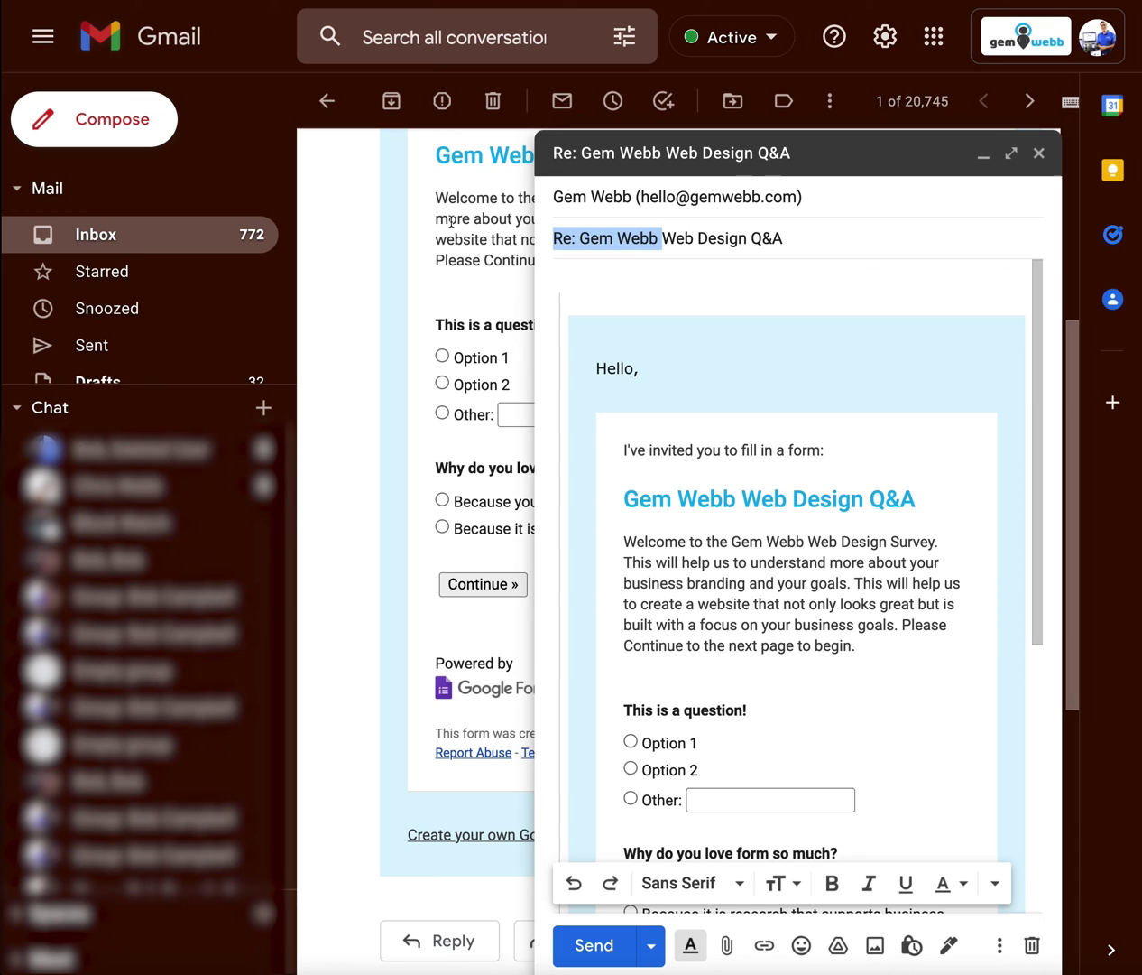
pyautogui.write('FORM:')
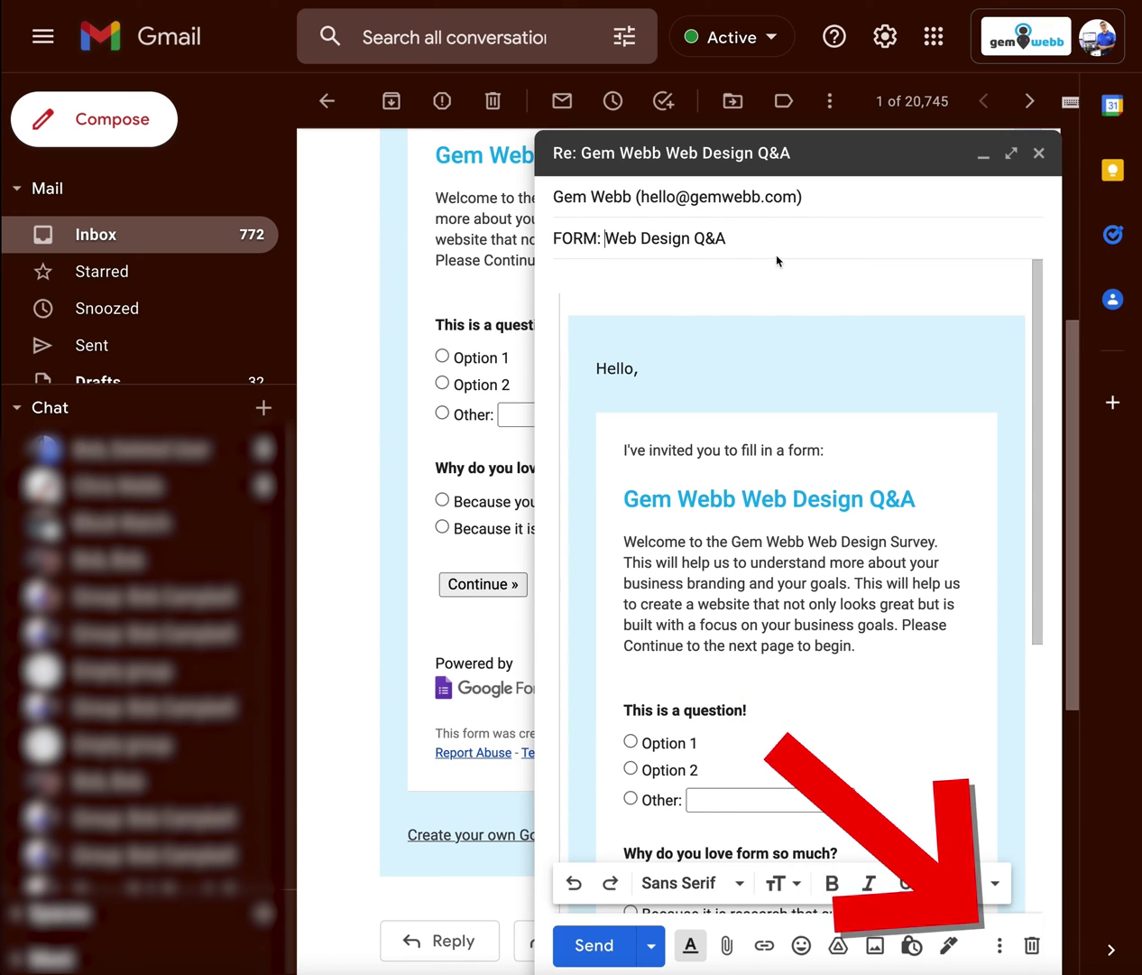
# Step: Save the draft as a new template named FORM: Web Design Q&A and discard the draft
pyautogui.click(1000, 944)
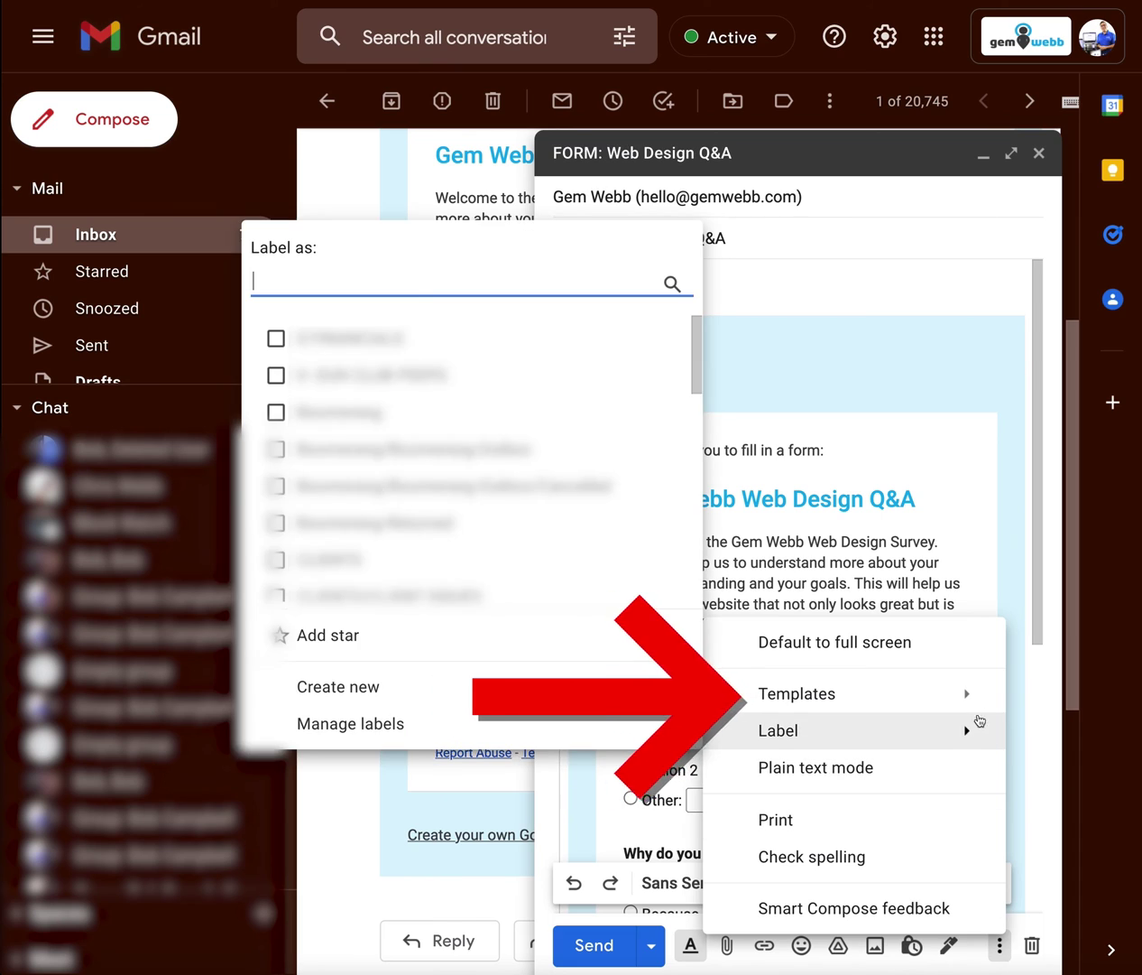
pyautogui.moveTo(964, 694)
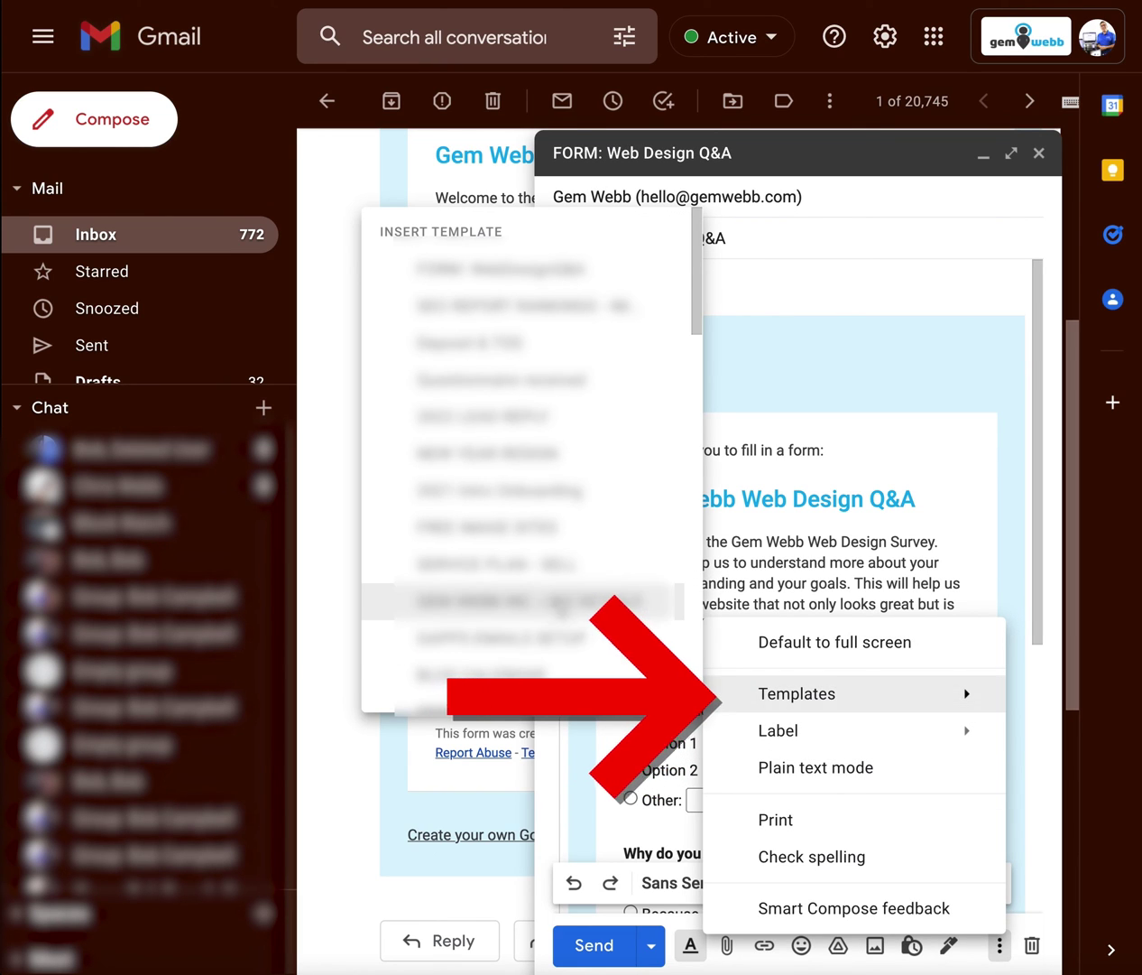
pyautogui.scroll(-10, 524, 632)
pyautogui.moveTo(521, 647)
pyautogui.scroll(-5, 270, 614)
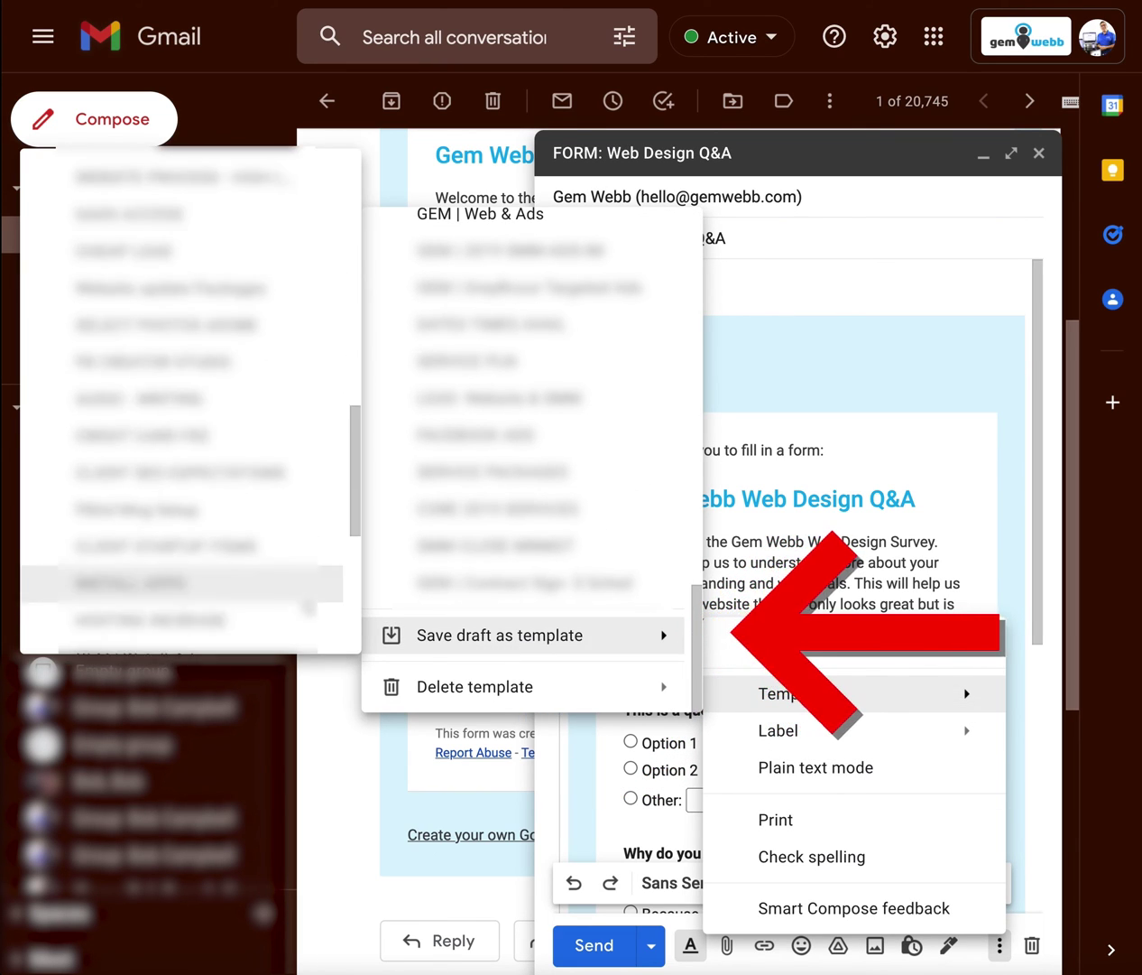
pyautogui.click(181, 627)
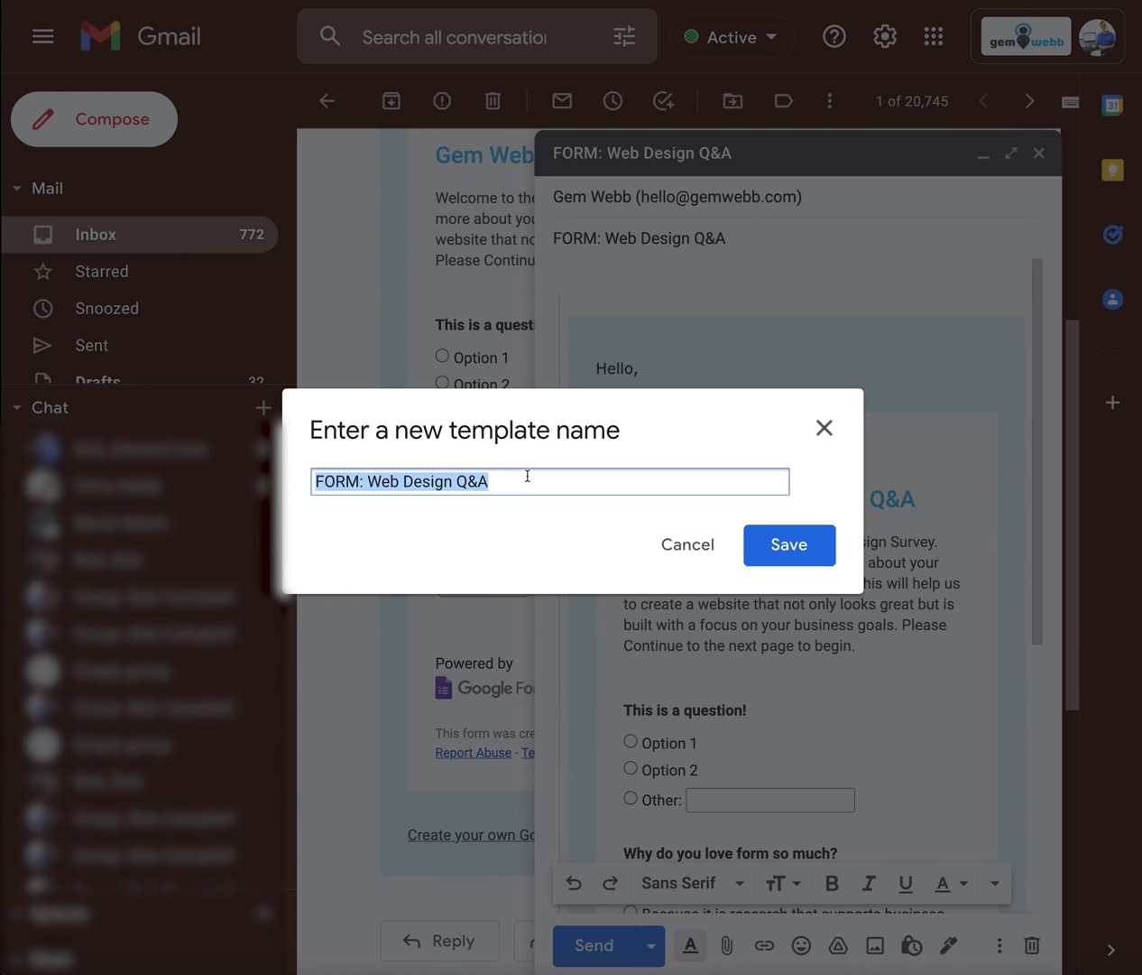
pyautogui.click(781, 544)
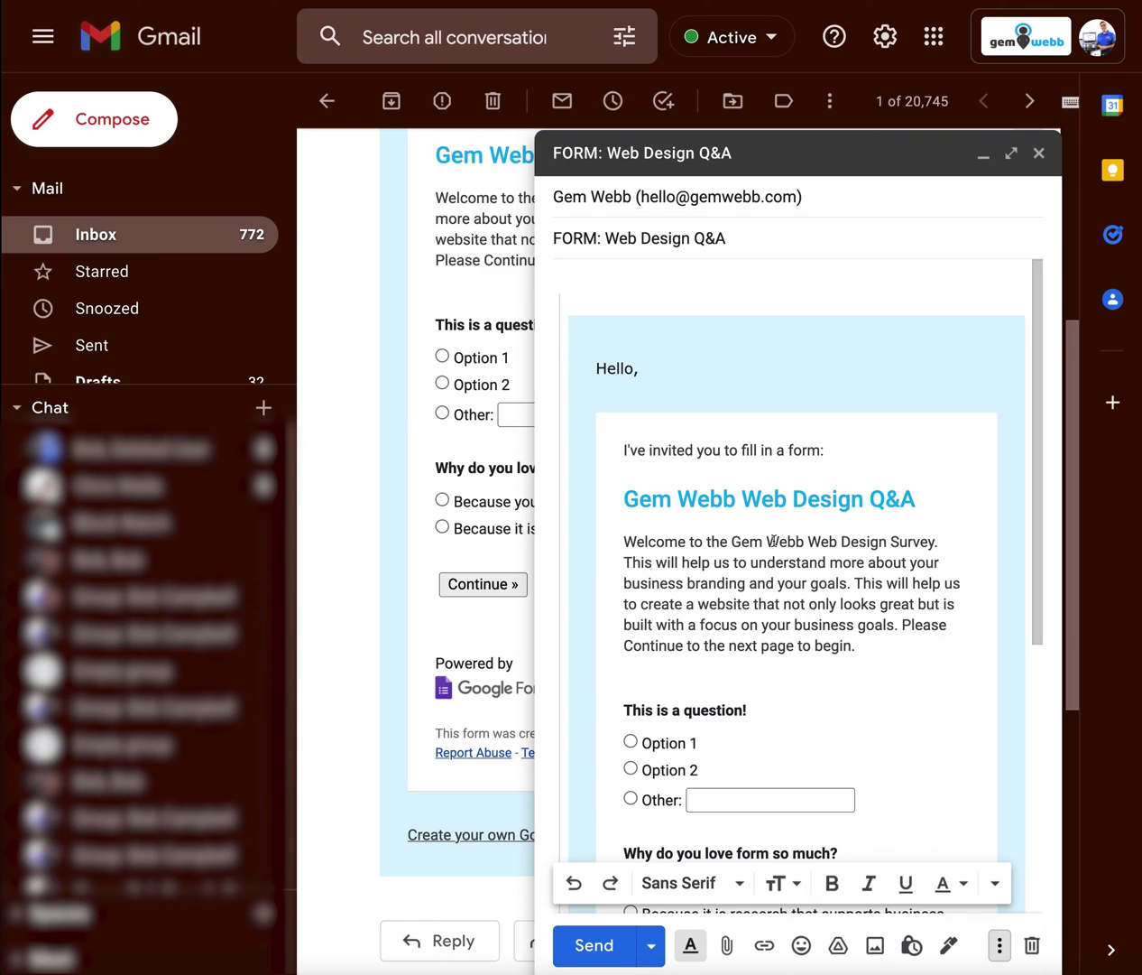
pyautogui.click(1032, 945)
# Step: Start a new message from the Inbox and insert the FORM: Web Design Q&A template
pyautogui.click(125, 237)
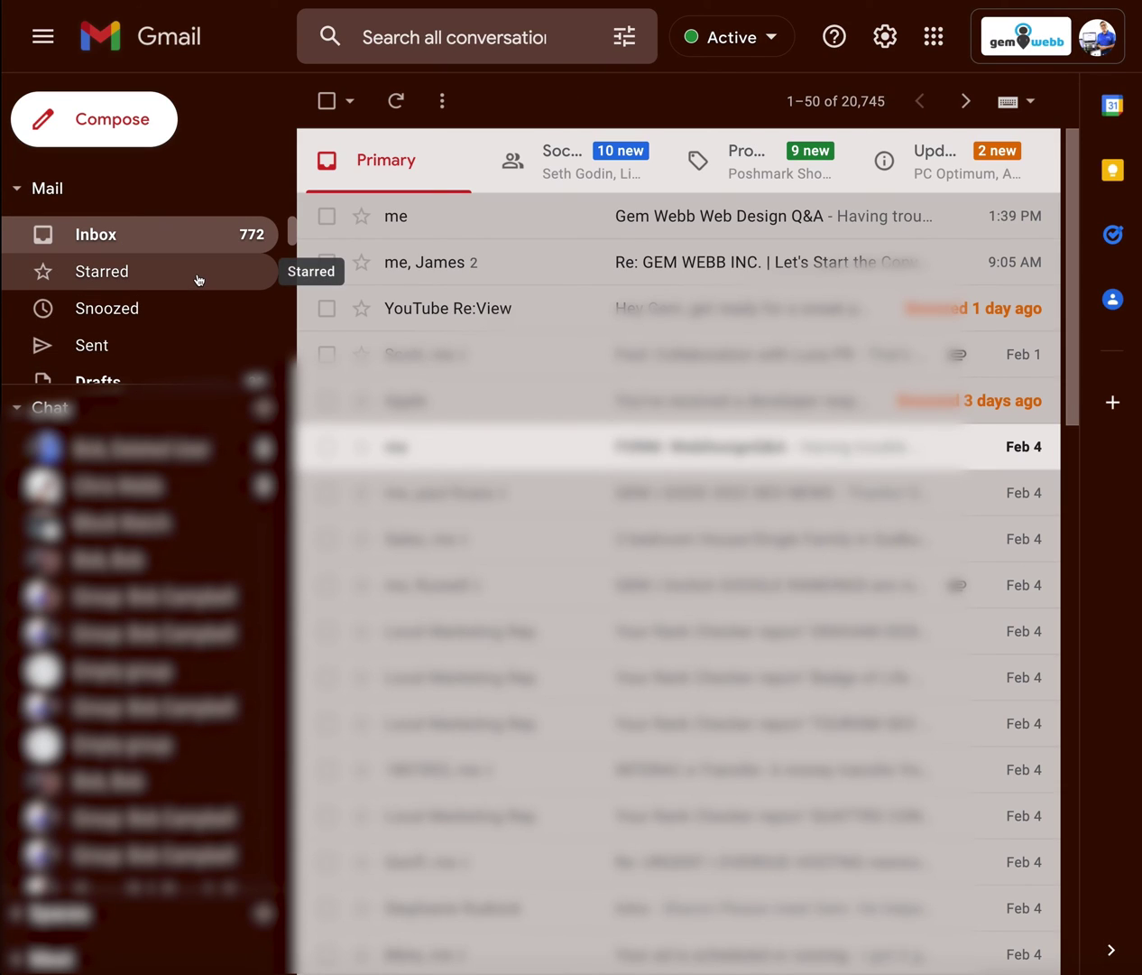
pyautogui.click(137, 121)
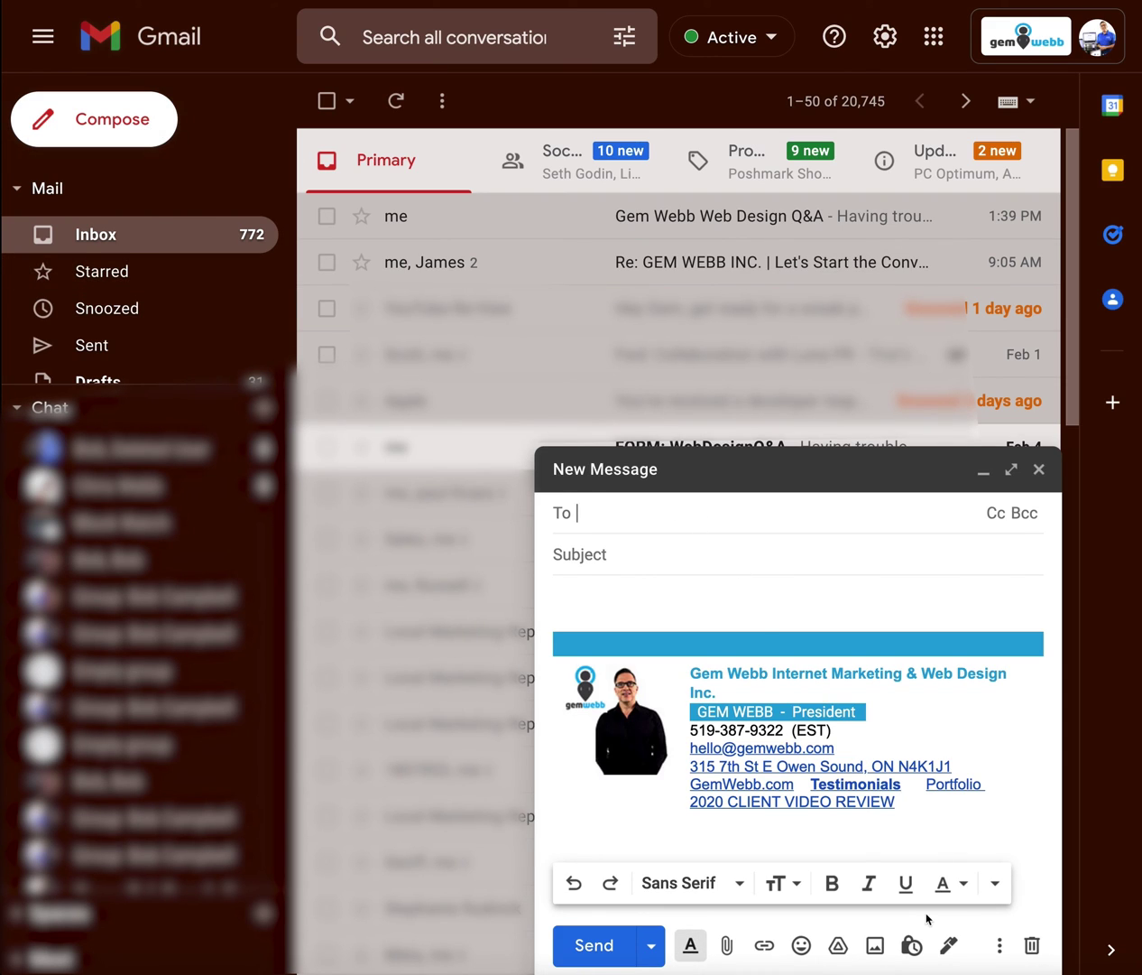
pyautogui.click(1001, 946)
pyautogui.moveTo(912, 704)
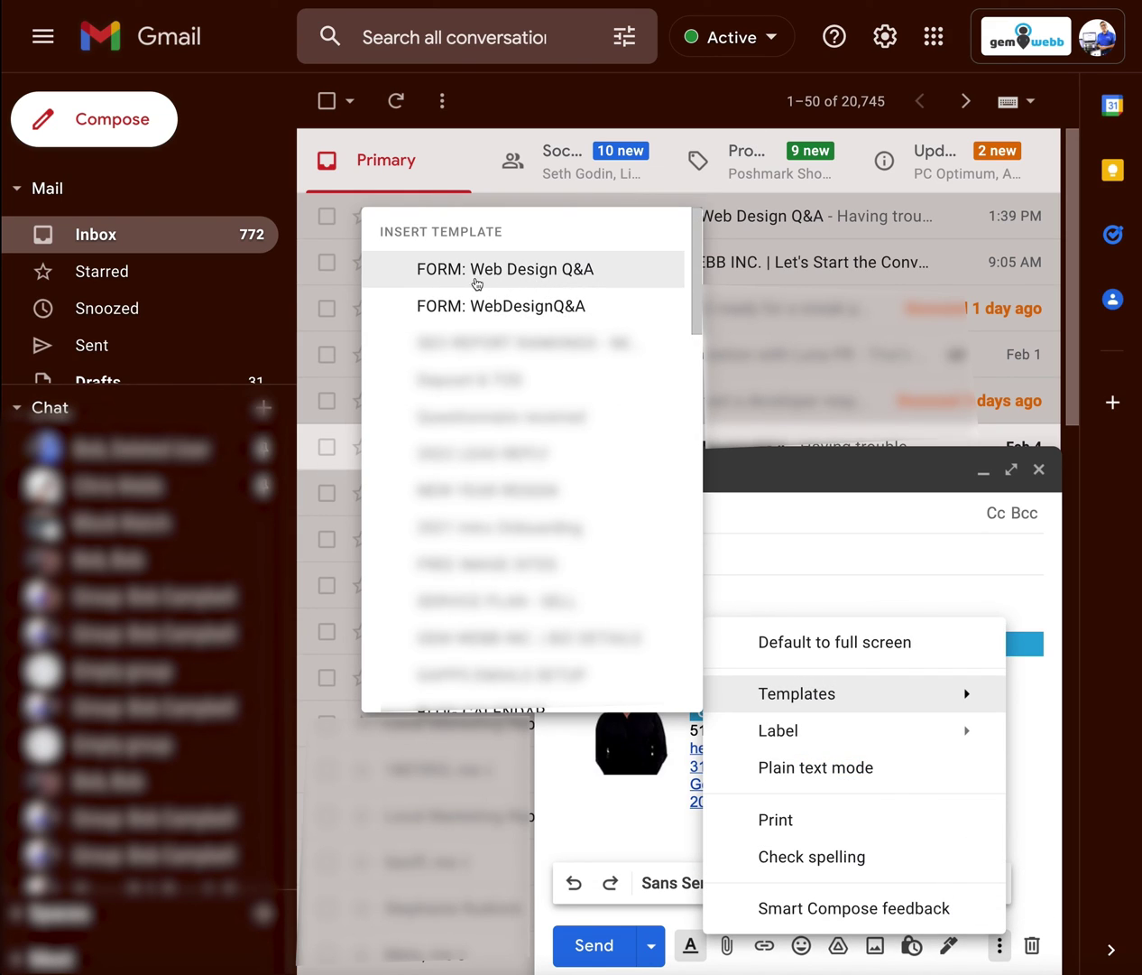
pyautogui.click(542, 282)
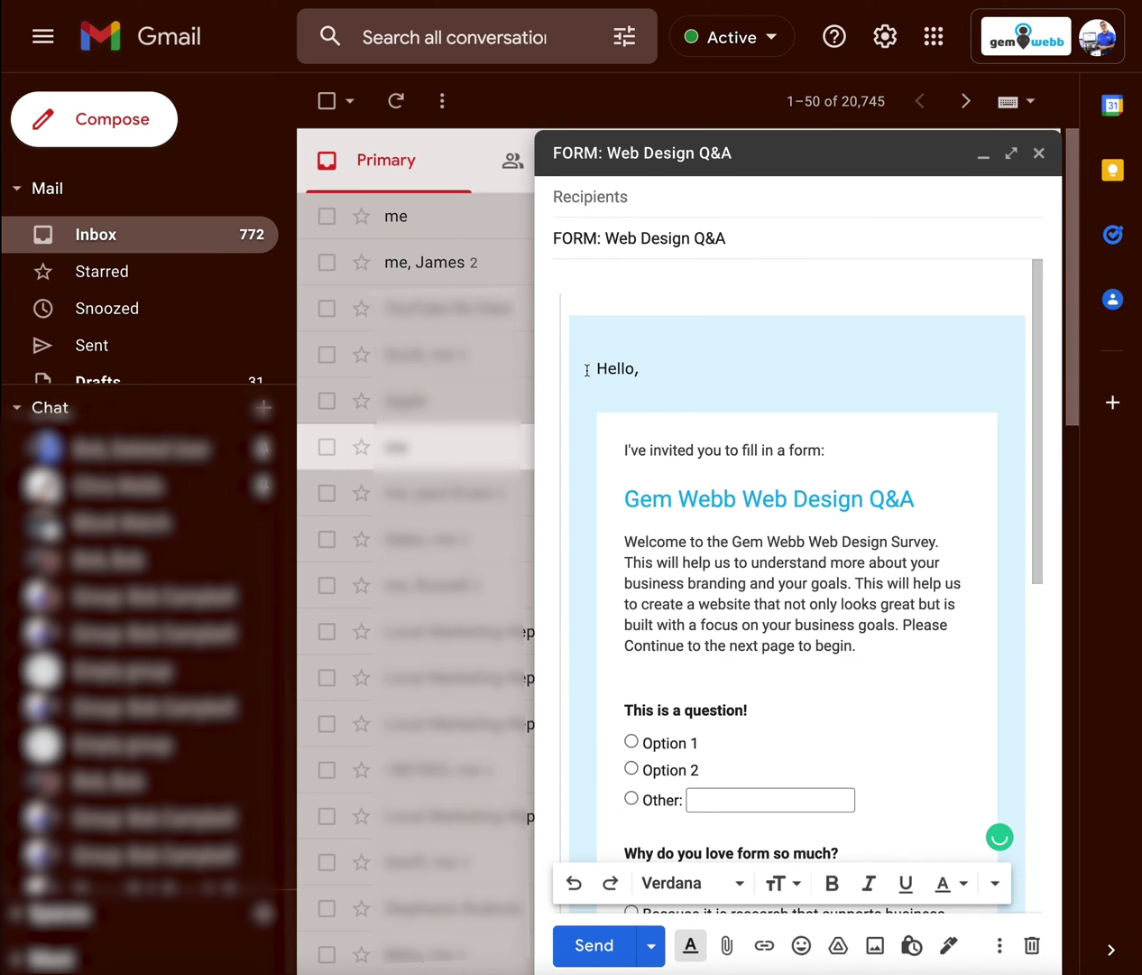
pyautogui.scroll(-6, 769, 685)
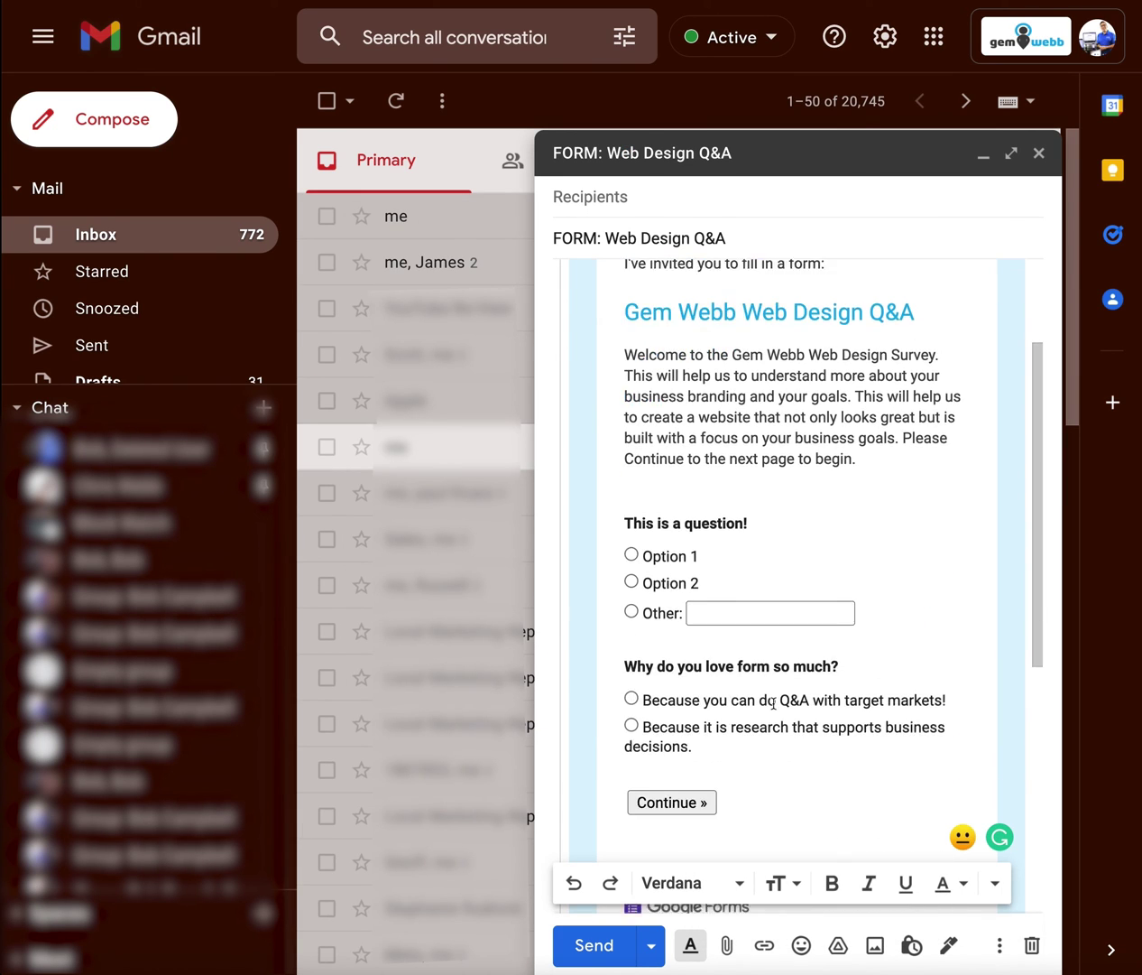
pyautogui.scroll(-2, 766, 693)
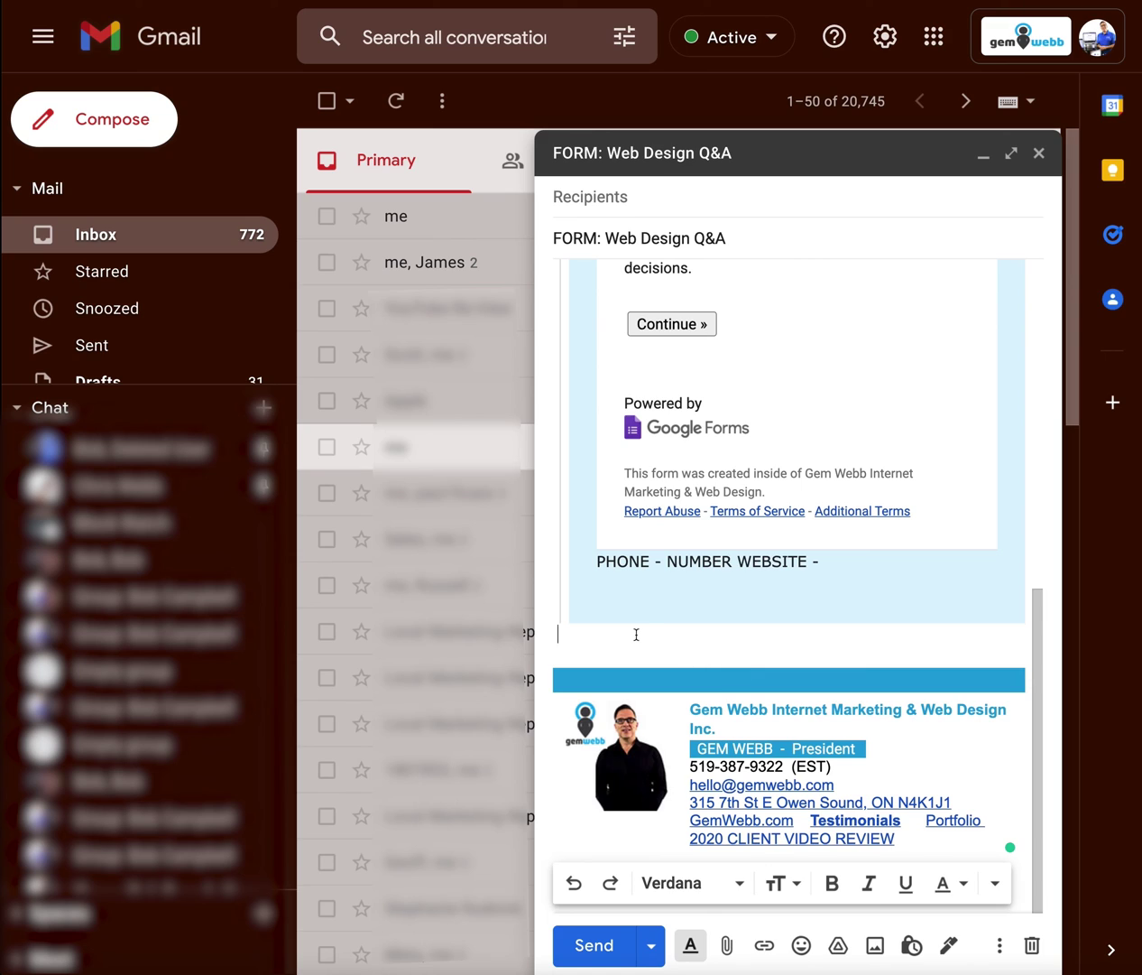
pyautogui.scroll(10, 659, 702)
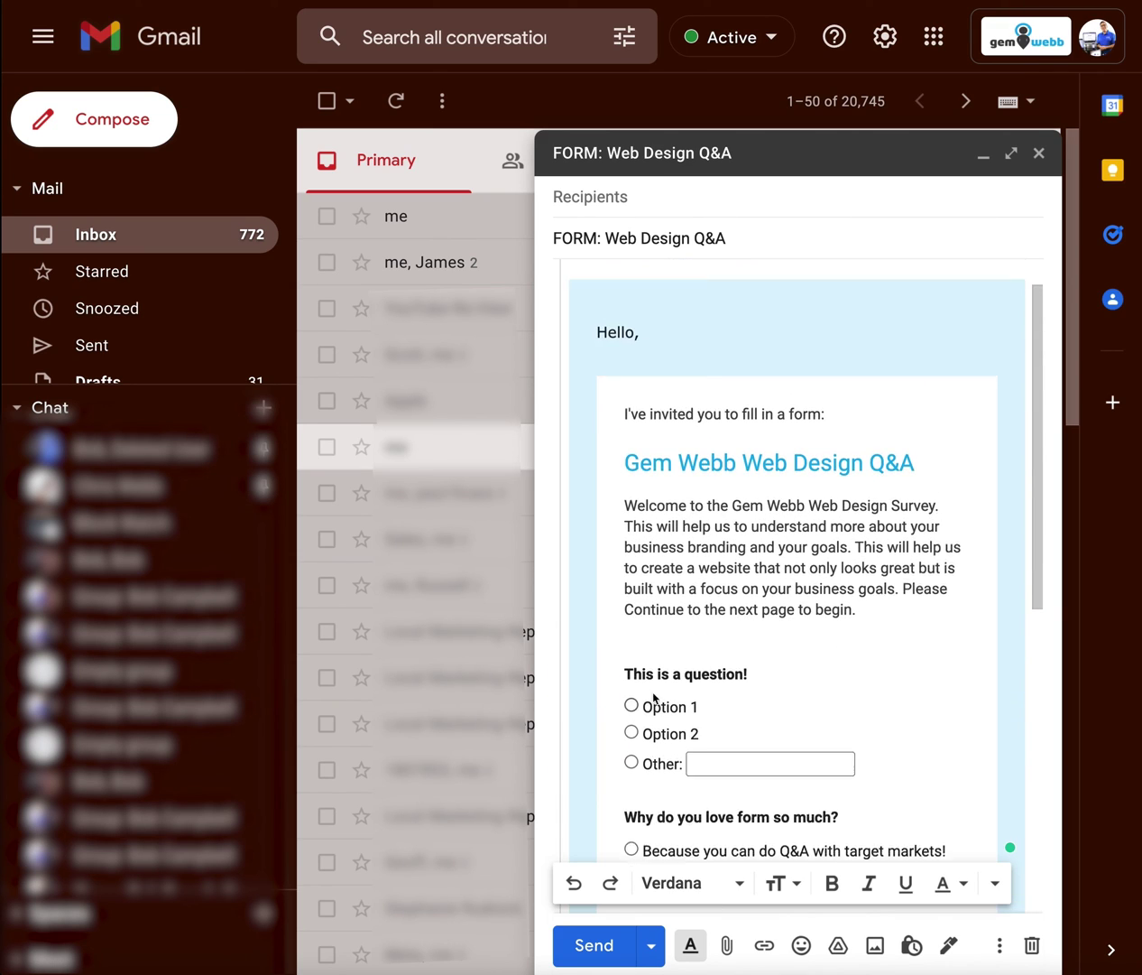
# Step: Change the subject to 'BUSINESS NAME: FORM TO FILL OUT - Web Design Q&A' and delete the Hello, greeting
pyautogui.click(659, 200)
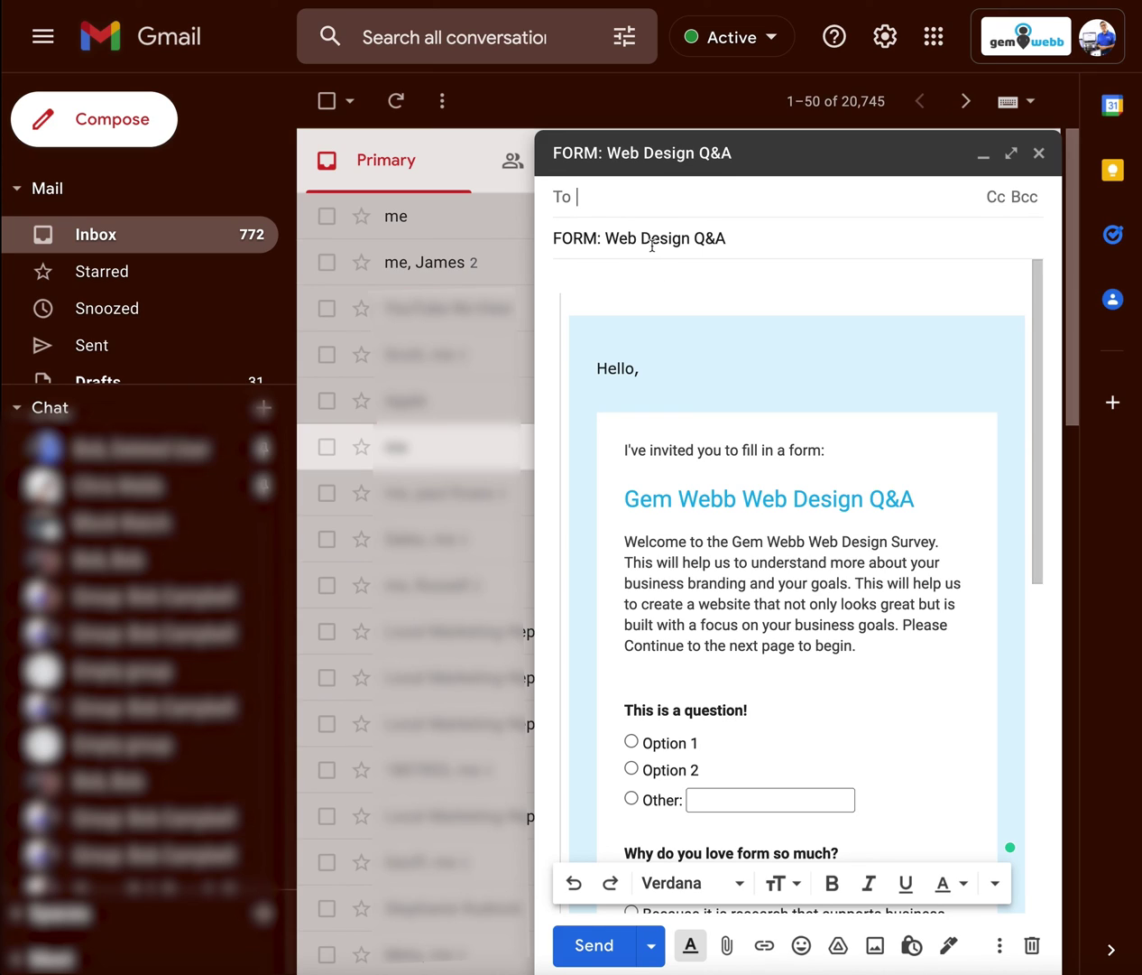
pyautogui.moveTo(603, 237); pyautogui.dragTo(543, 238)
pyautogui.write('BUSINESS')
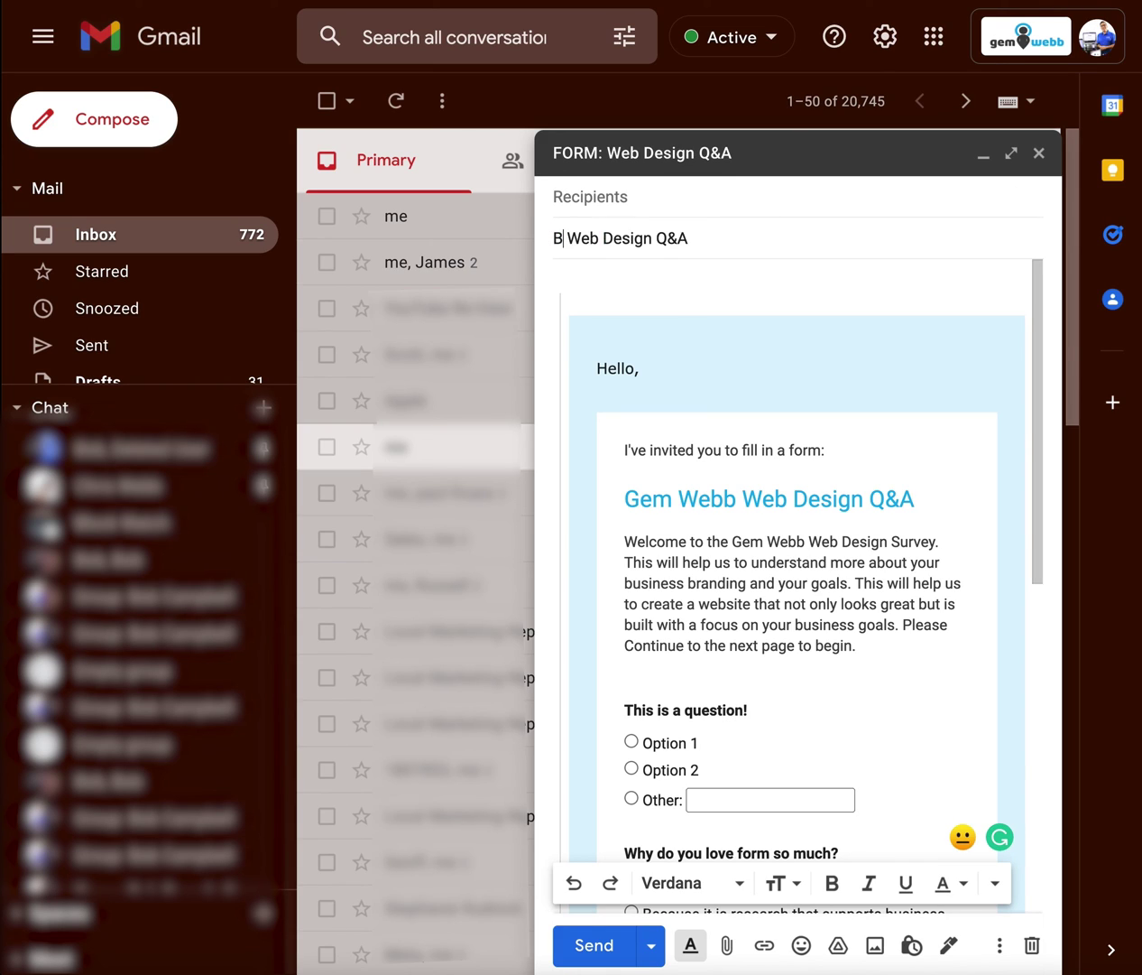
pyautogui.write(' NAME:')
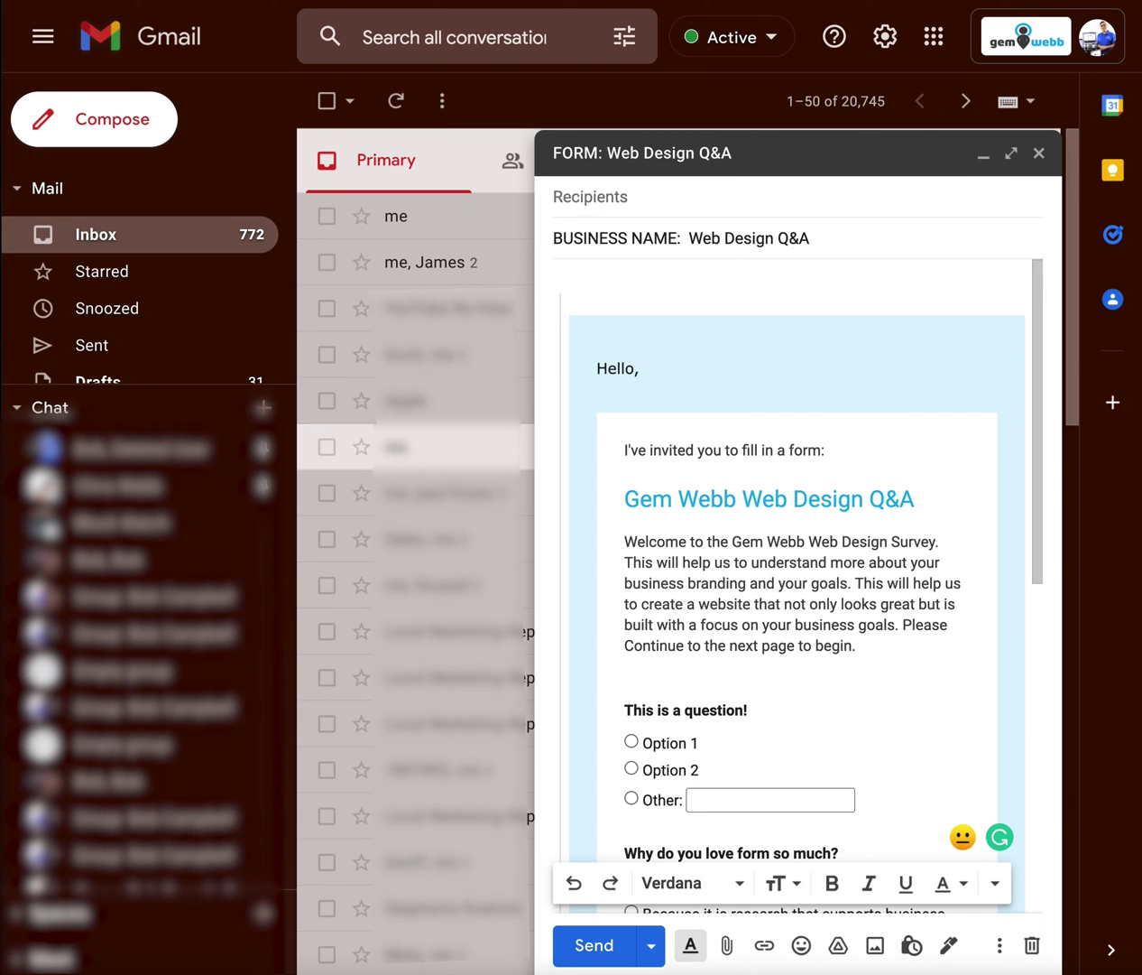
pyautogui.write(' FORM TO FILL OUT')
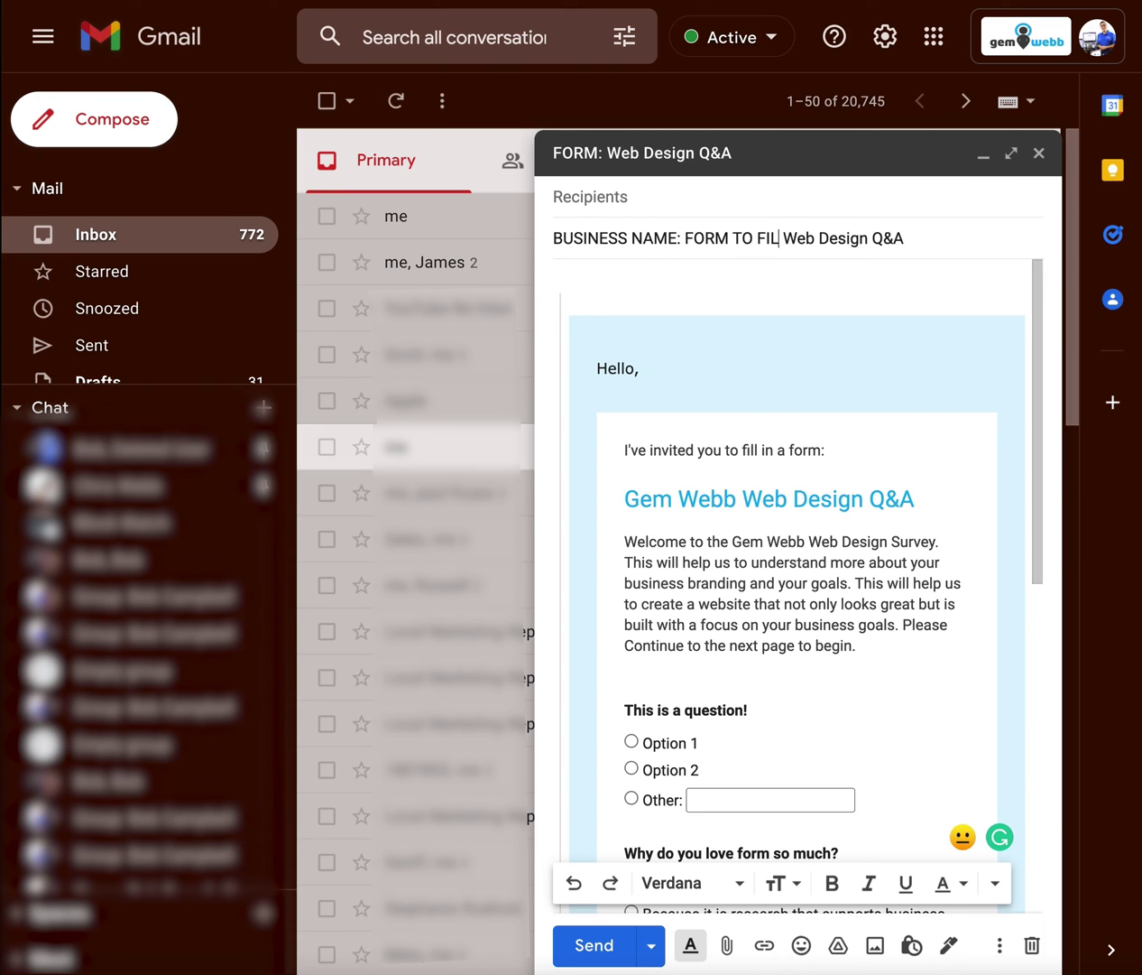
pyautogui.write(' -')
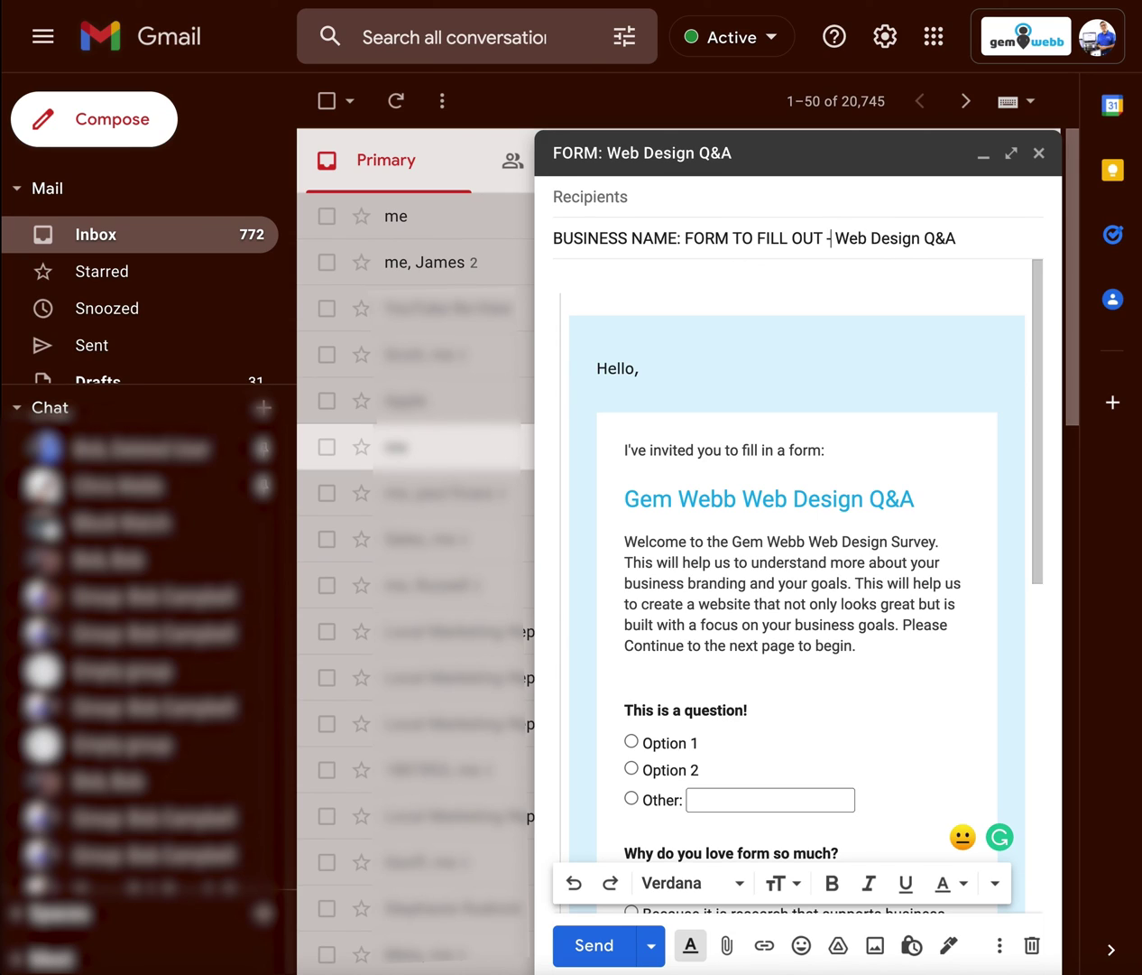
pyautogui.click(636, 308)
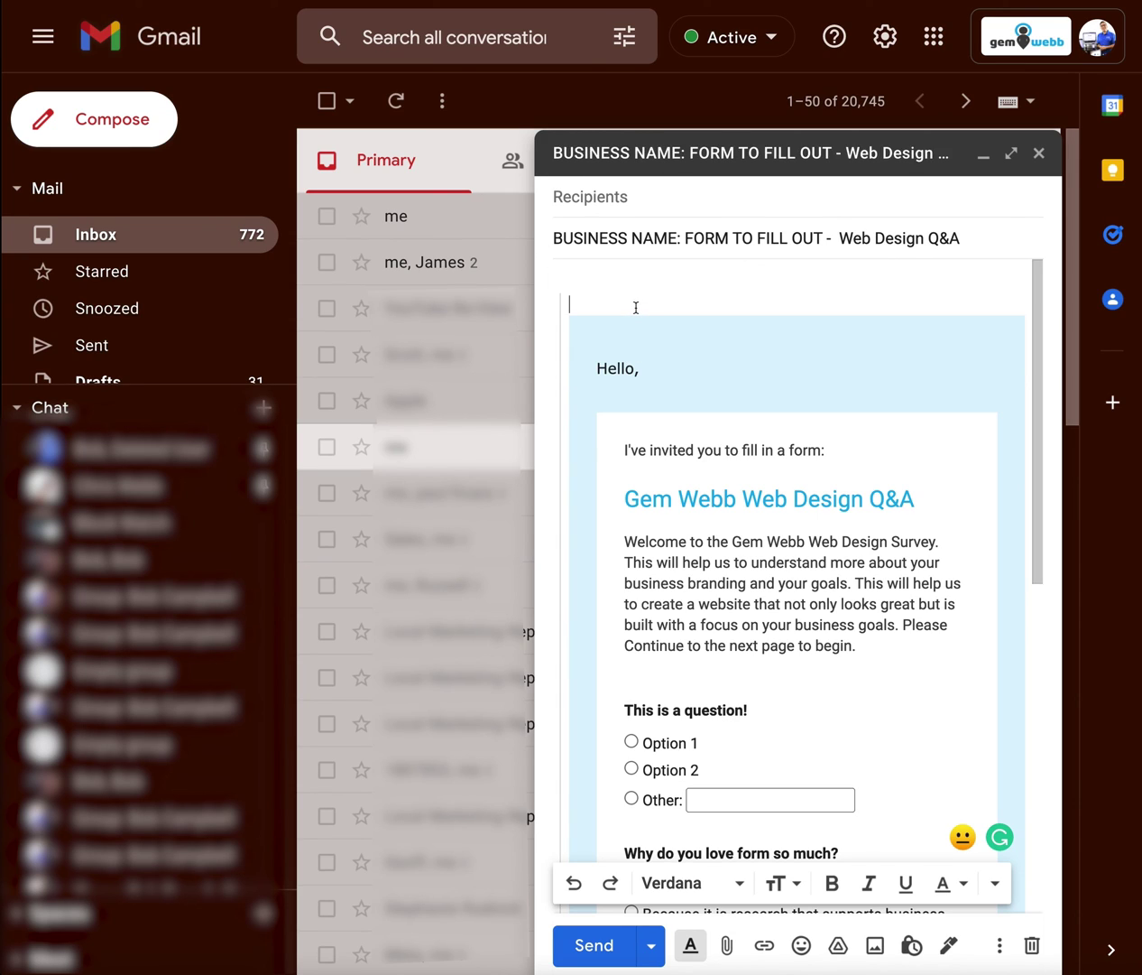
pyautogui.hotkey('shift', 'Down')
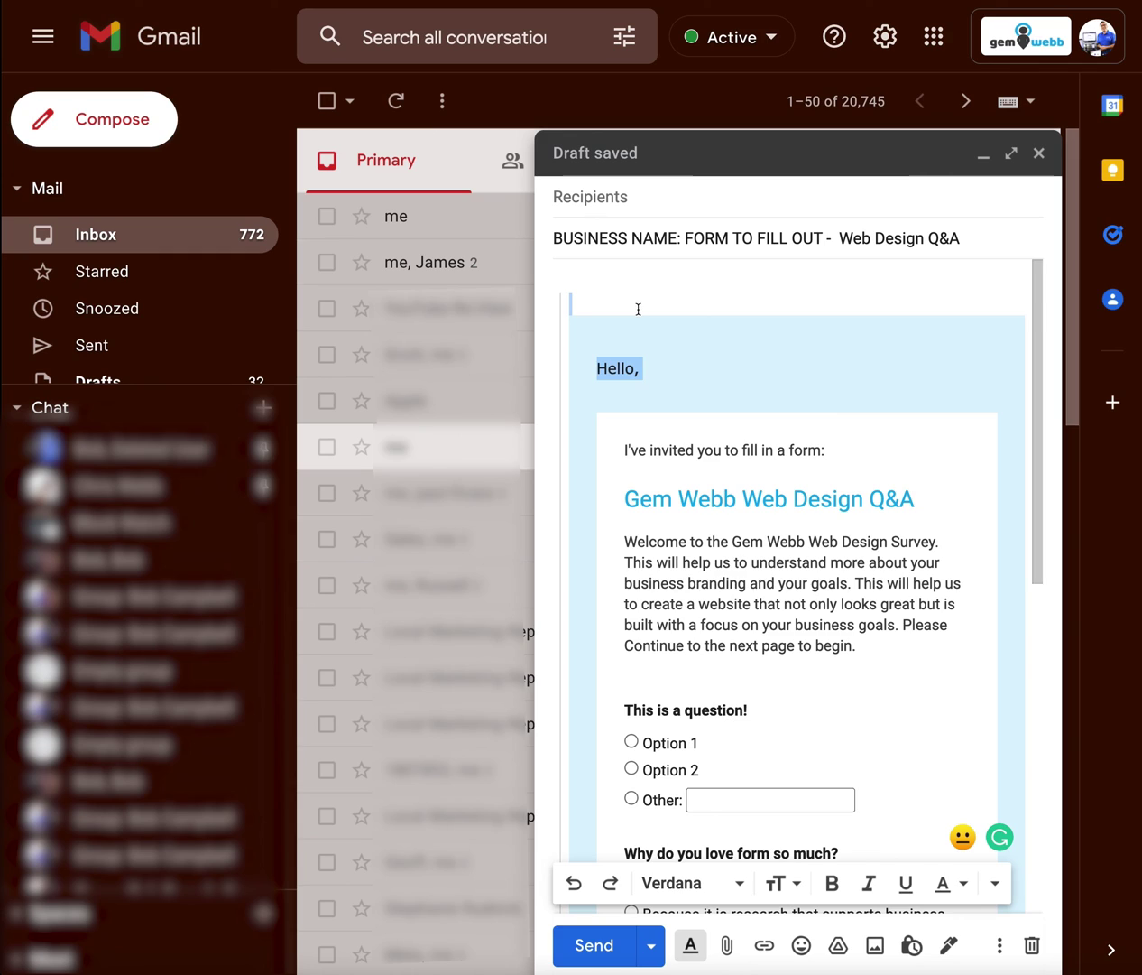
pyautogui.press('BackSpace')
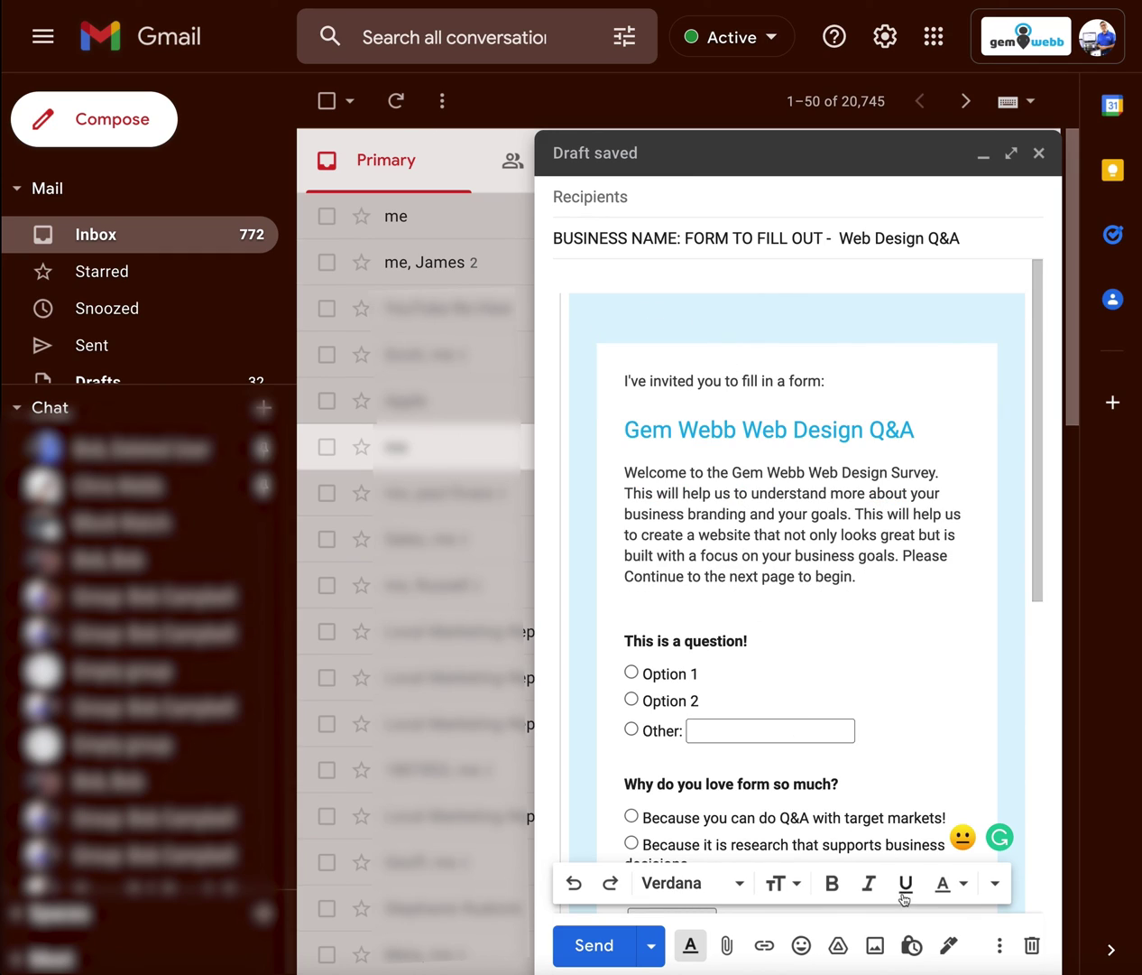